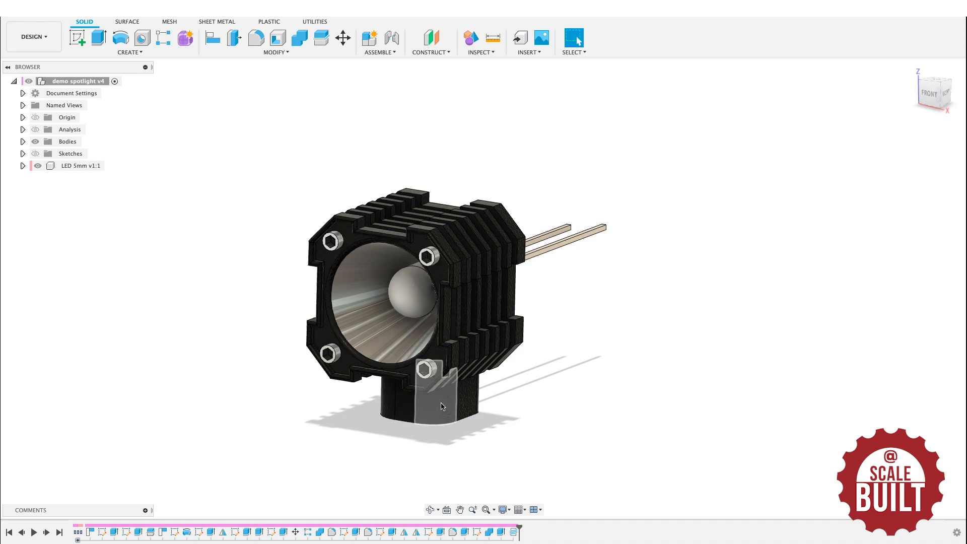
Roll the timeline back to before the mounting base features and hide the LED 5mm component
left_click_drag(515, 527, 422, 528)
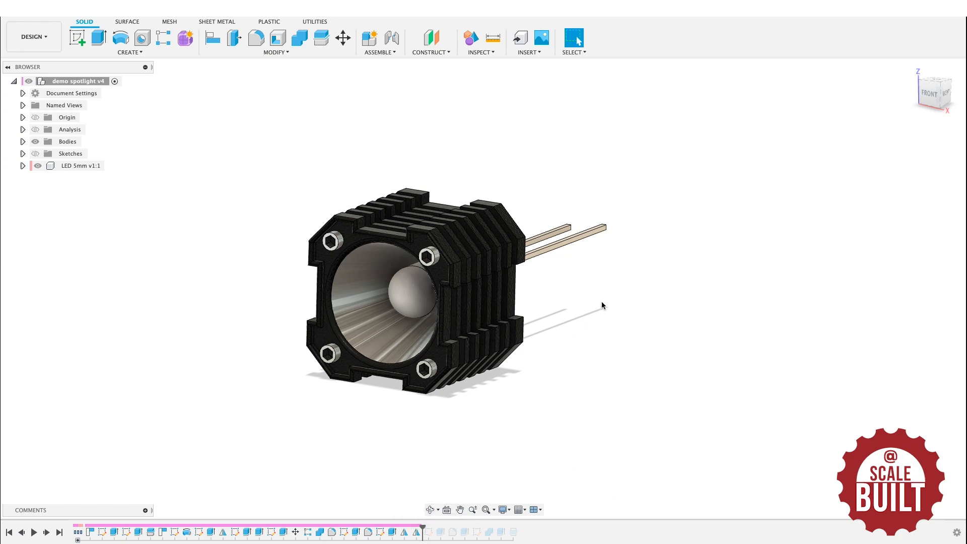
left_click_drag(934, 91, 945, 86)
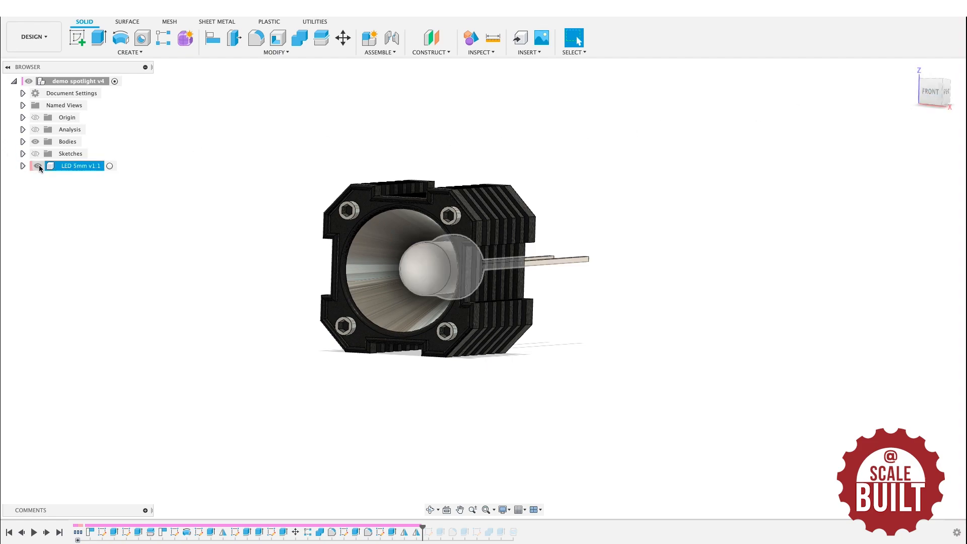
left_click(38, 165)
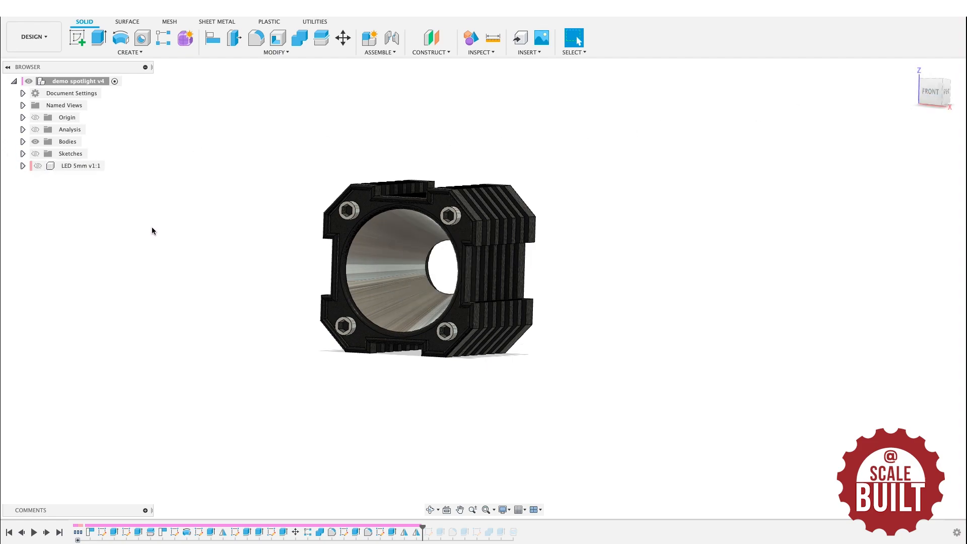
Check the housing's section analysis, hide it again, and show the origin planes and axes
left_click(36, 131)
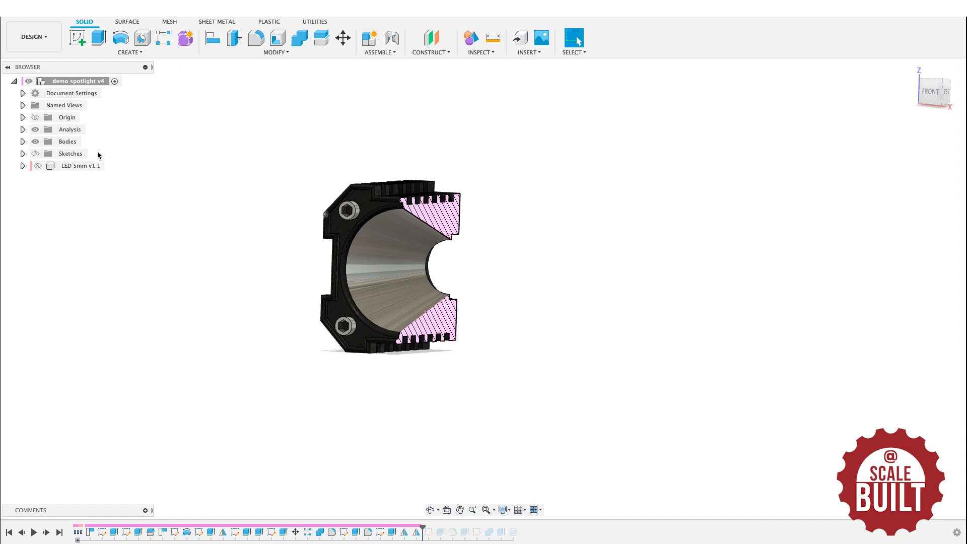
left_click(36, 130)
left_click(38, 118)
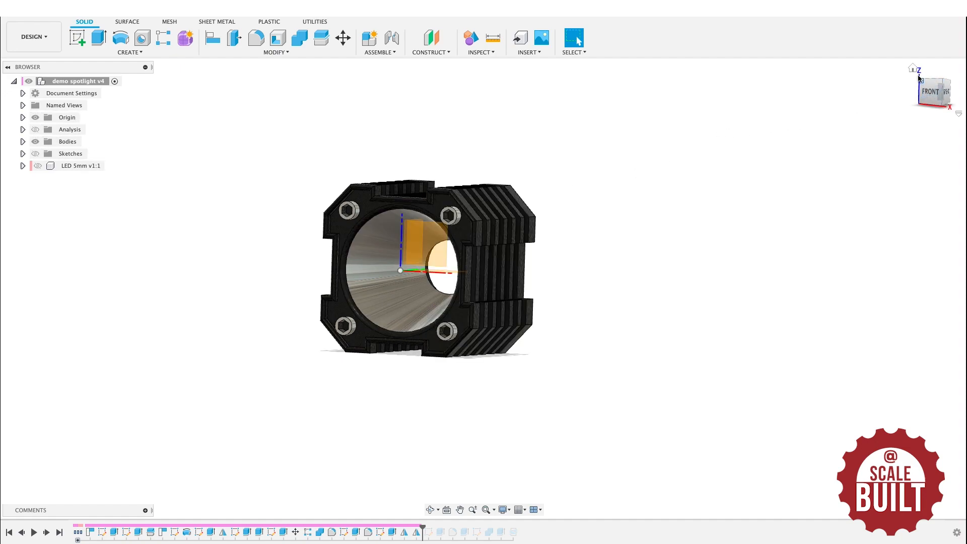
Start a rectangular pattern of the Main Body along the horizontal X axis, working from the front view
scroll(771, 172, "down", 2)
scroll(771, 172, "down", 3)
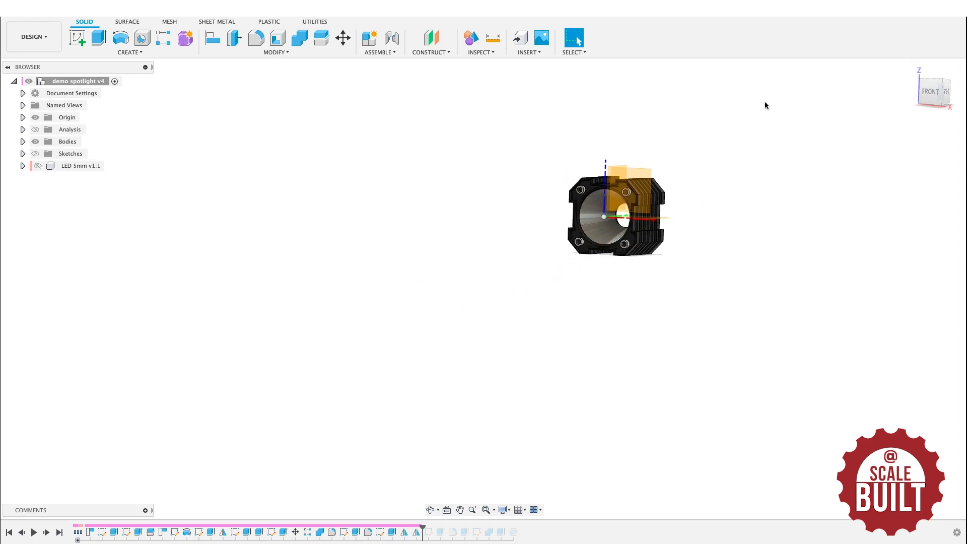
left_click(932, 91)
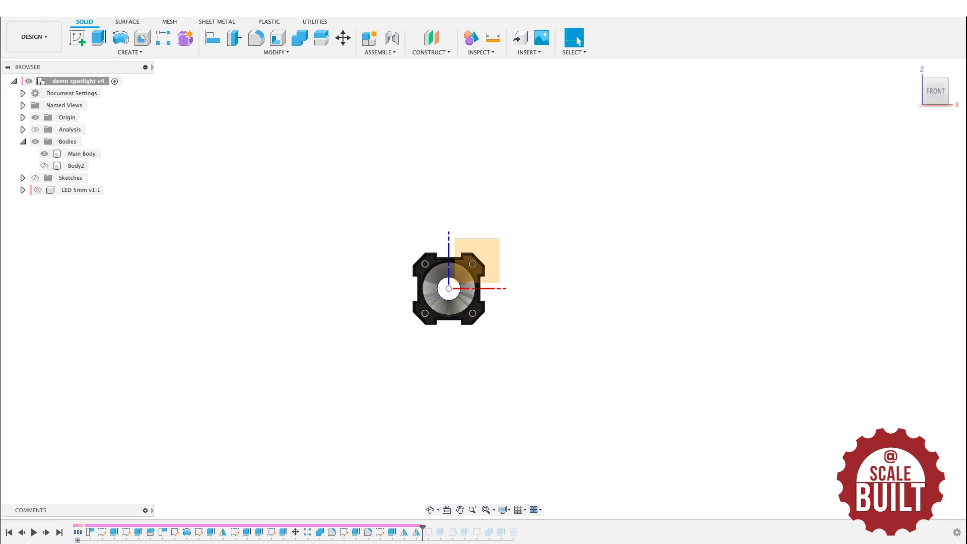
left_click(128, 54)
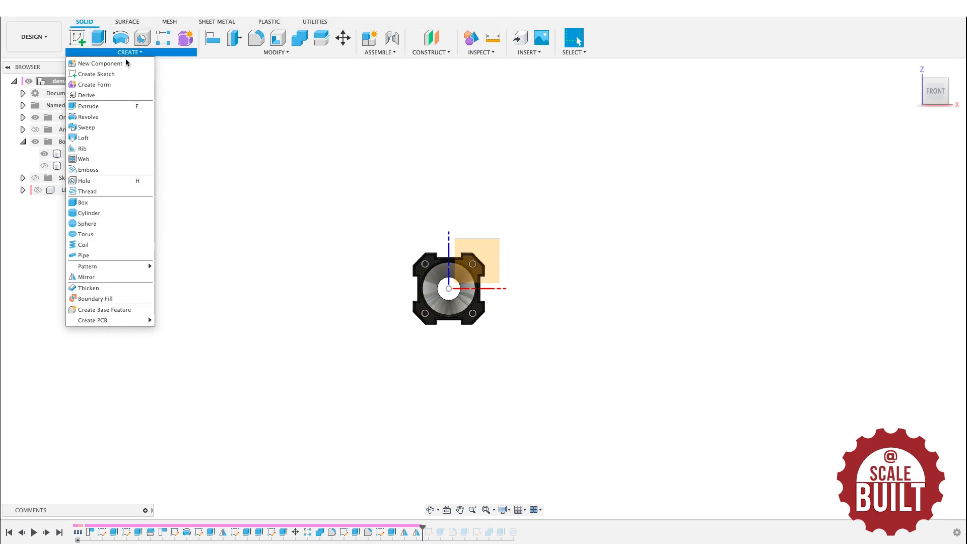
mouse_move(96, 267)
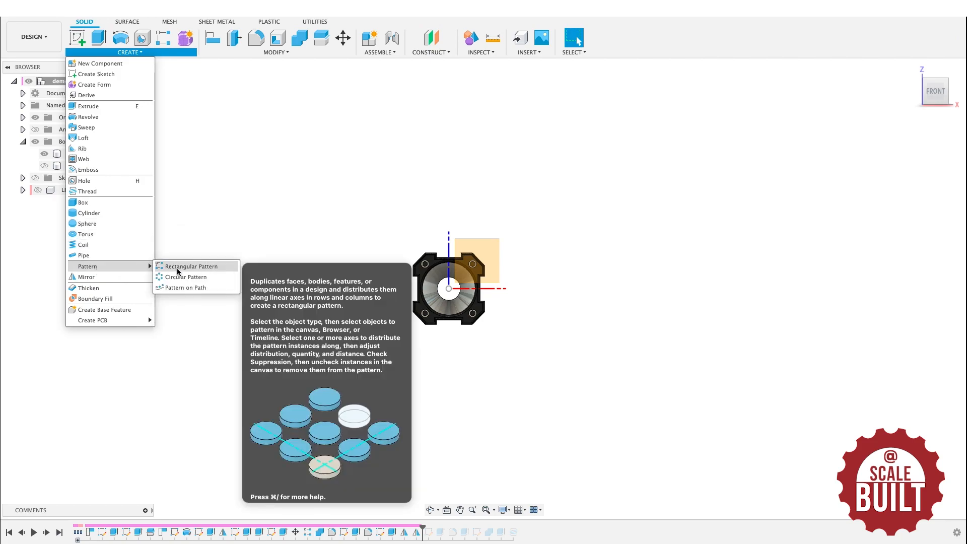
left_click(172, 268)
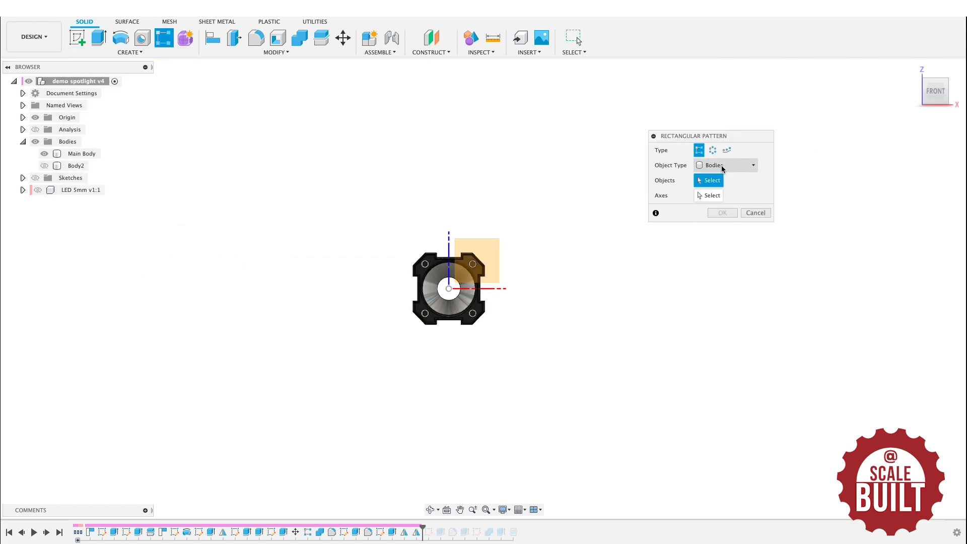
left_click(80, 158)
left_click(708, 198)
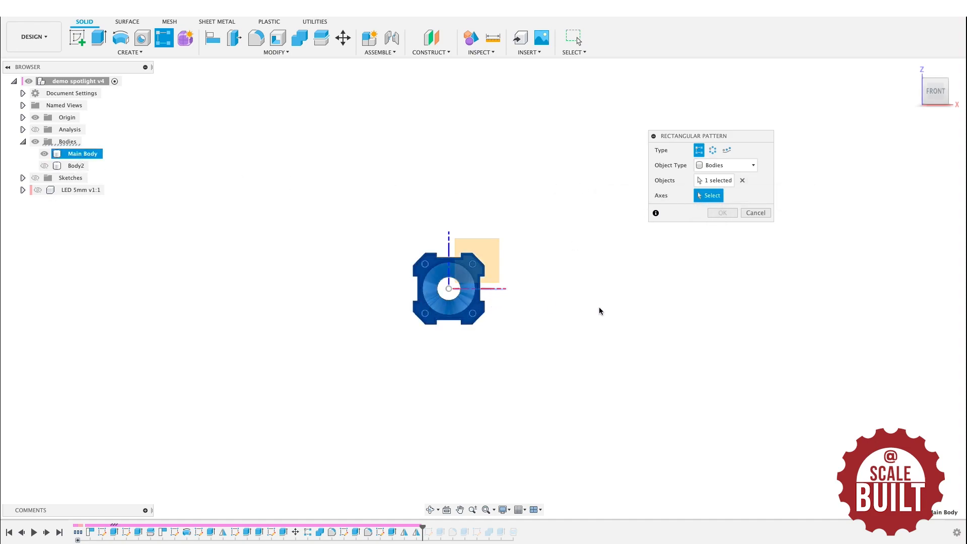
left_click(474, 289)
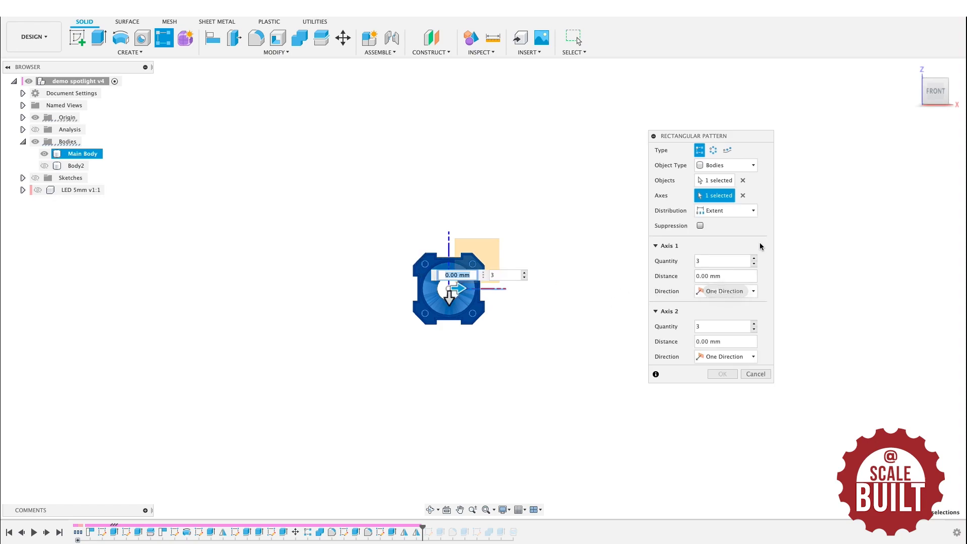
Make the pattern symmetric along the first axis with a quantity of 9 and a distance of 1 mm
left_click(728, 291)
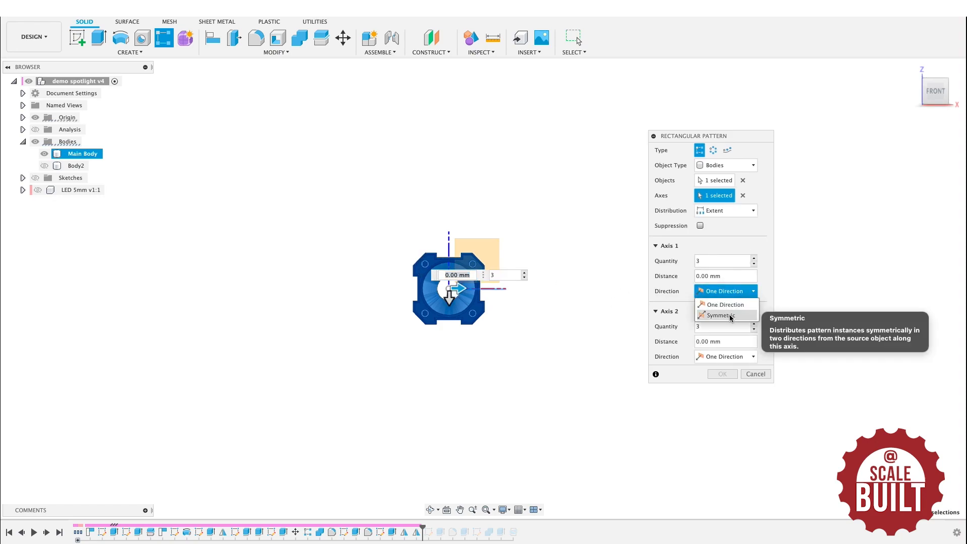
left_click(730, 316)
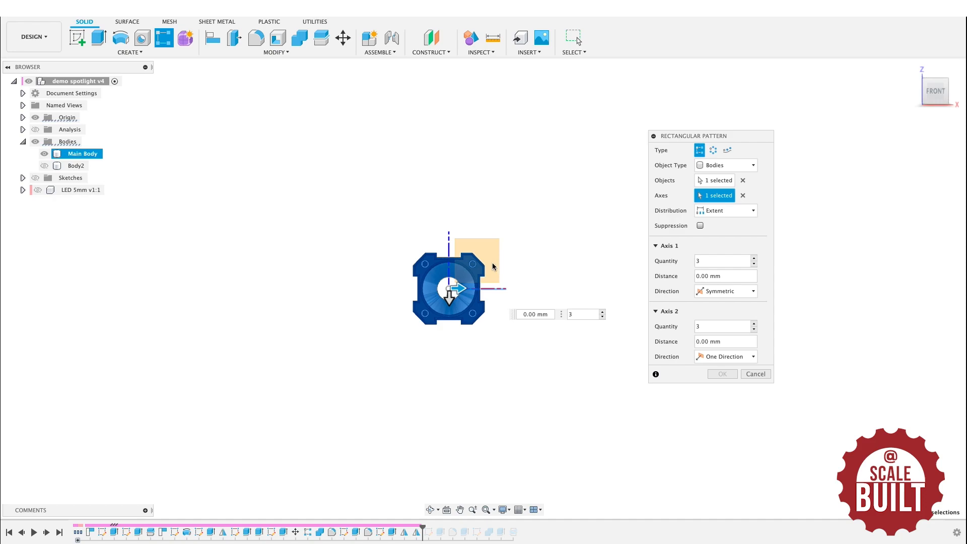
key("Tab")
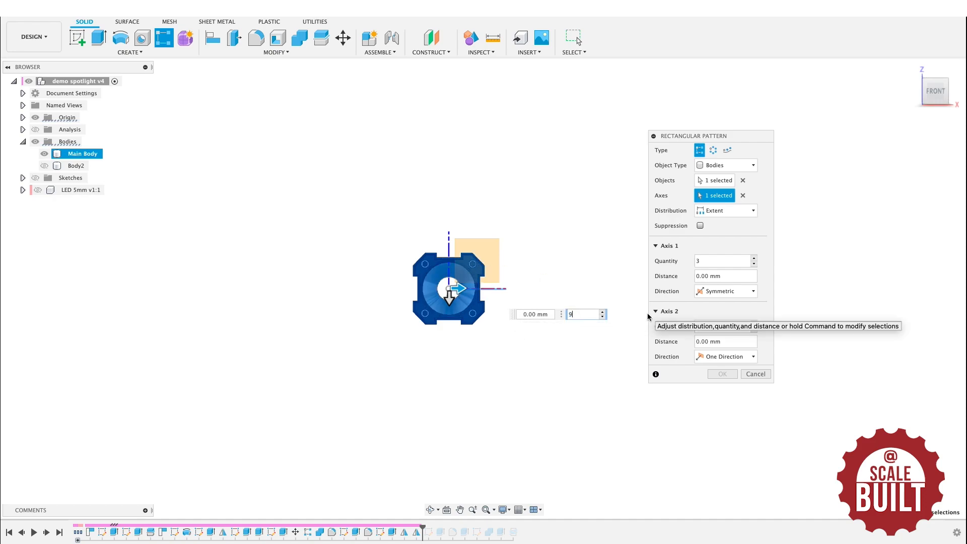
key("Tab")
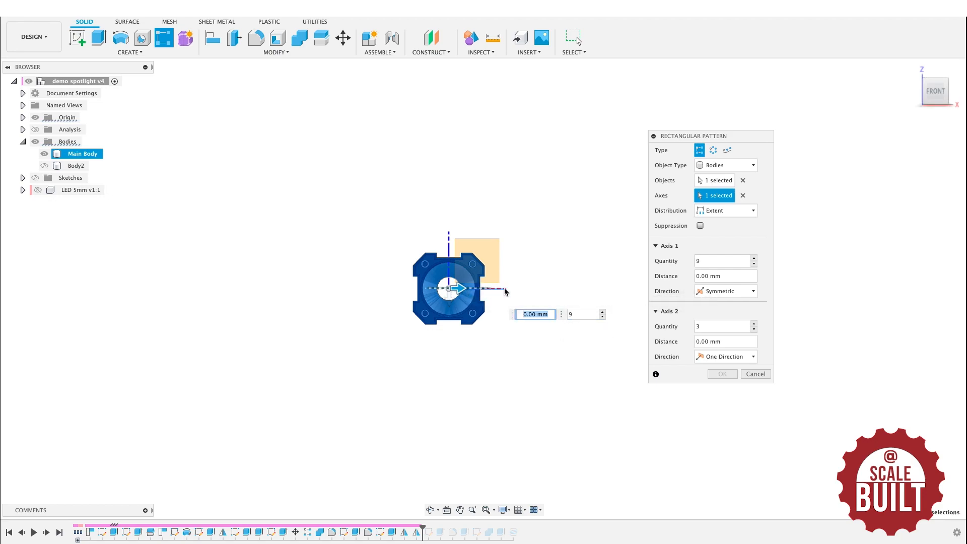
type("1")
key("Return")
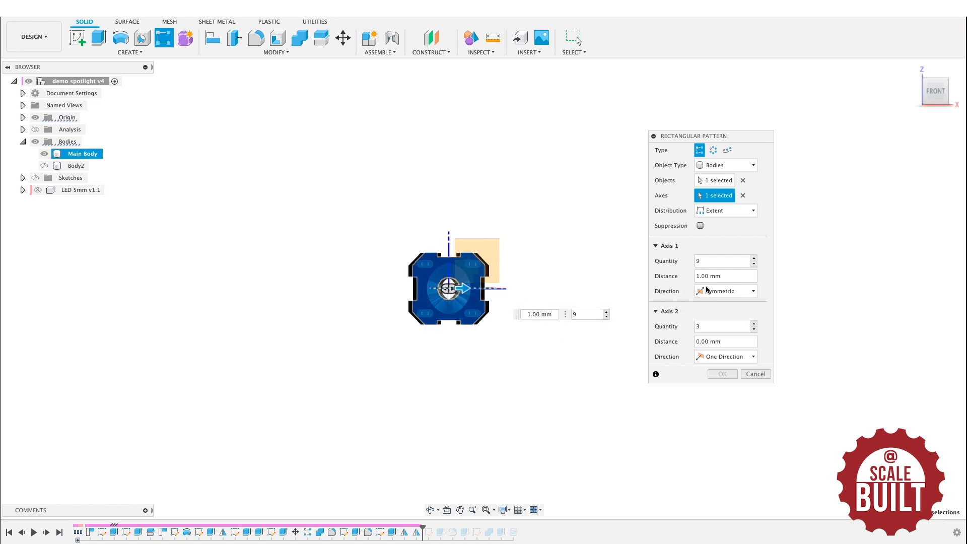
Set the first-axis pattern distance to 63 mm so neighbouring housings overlap, and complete the pattern
left_click_drag(706, 290, 723, 290)
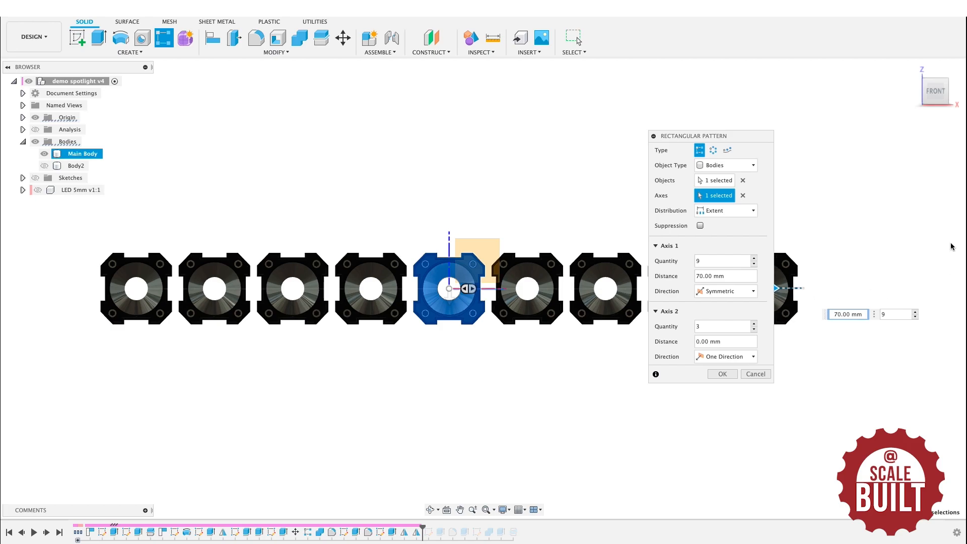
left_click(858, 314)
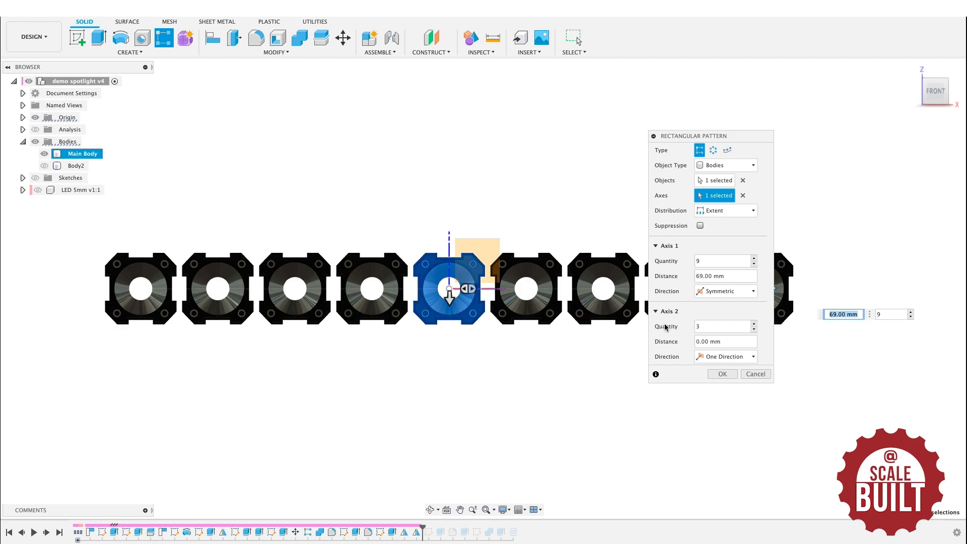
left_click(842, 315)
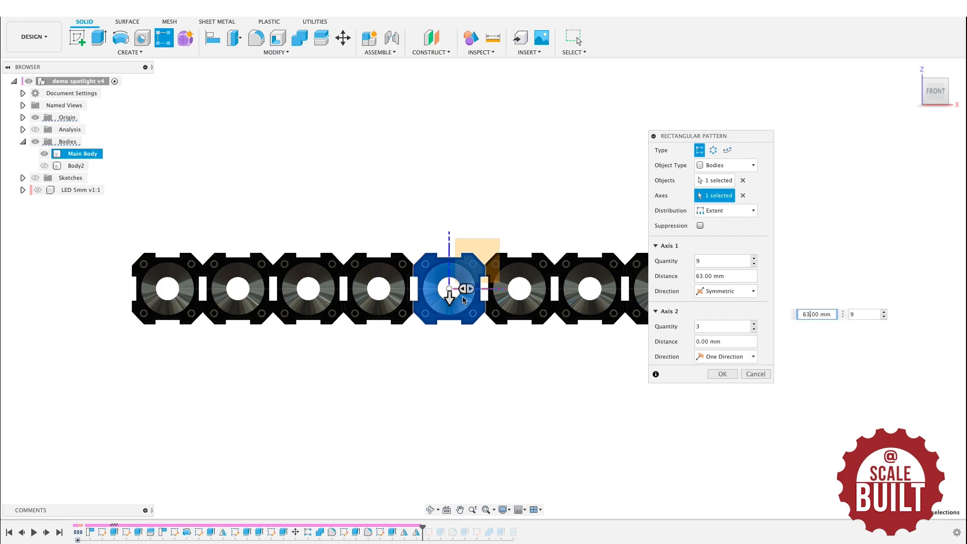
left_click(723, 374)
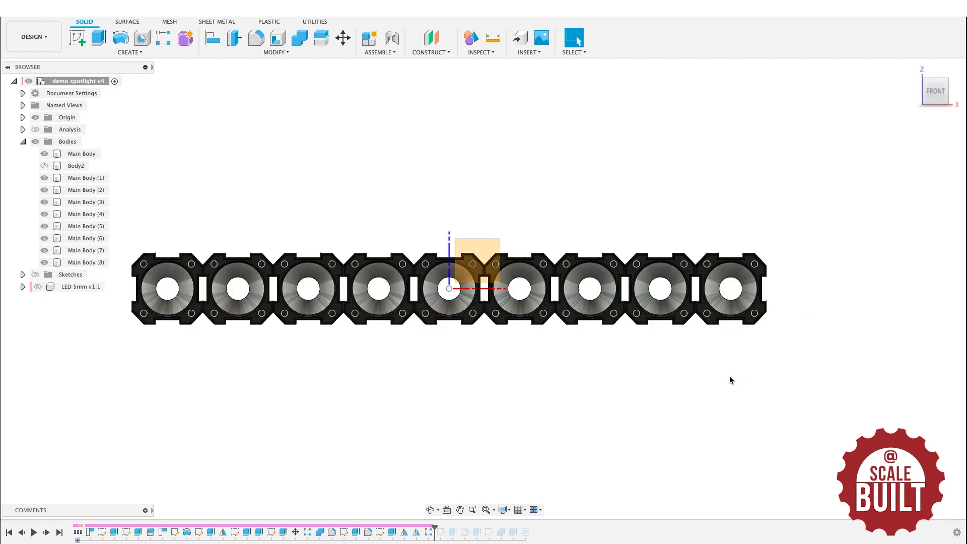
Combine the Main Body with its eight patterned copies using the Join operation, and check the result as a single body
mouse_move(938, 98)
left_mouse_down()
mouse_move(805, 123)
mouse_move(645, 132)
mouse_move(609, 151)
mouse_move(630, 177)
mouse_move(727, 156)
mouse_move(957, 179)
mouse_move(834, 186)
mouse_move(782, 179)
mouse_move(850, 179)
mouse_move(468, 171)
mouse_move(365, 185)
mouse_move(253, 171)
mouse_move(218, 186)
mouse_move(227, 183)
left_mouse_up()
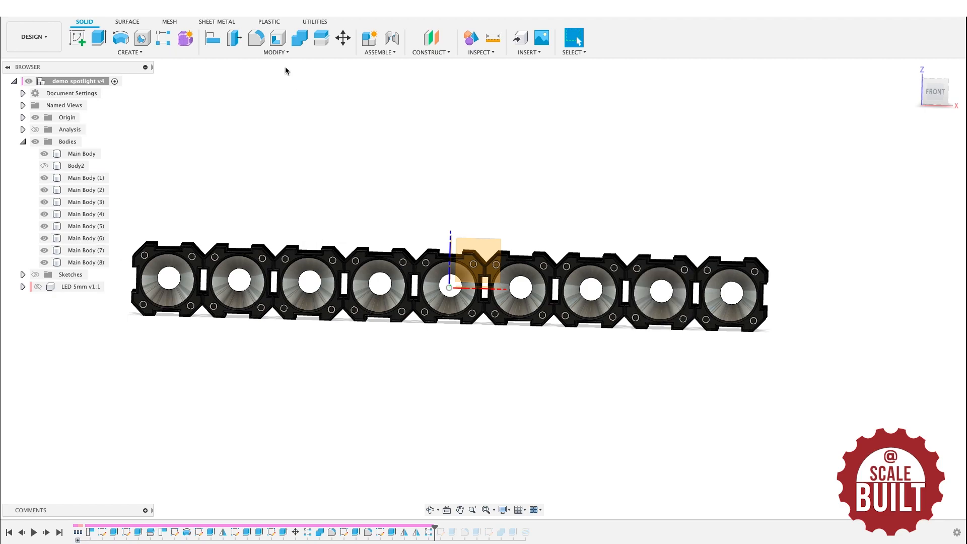
left_click(275, 53)
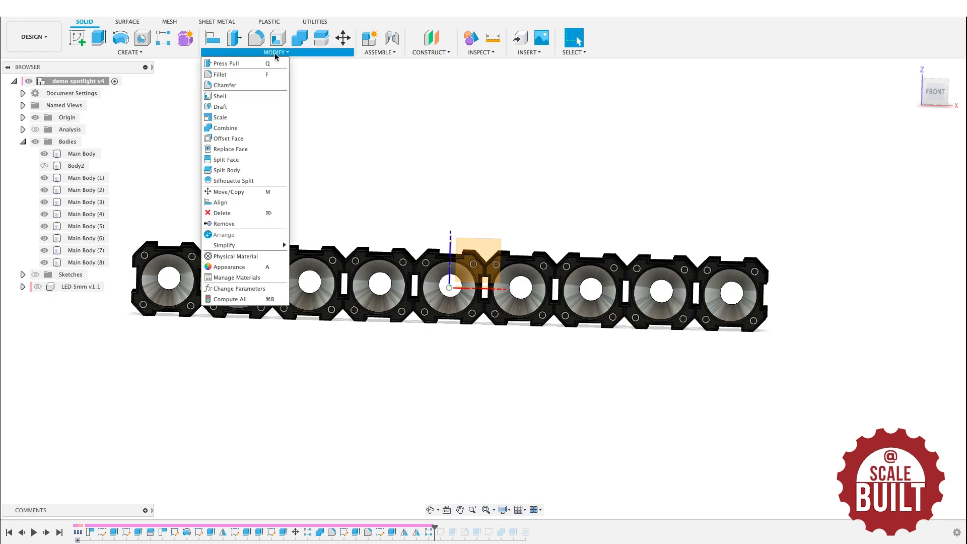
left_click(233, 129)
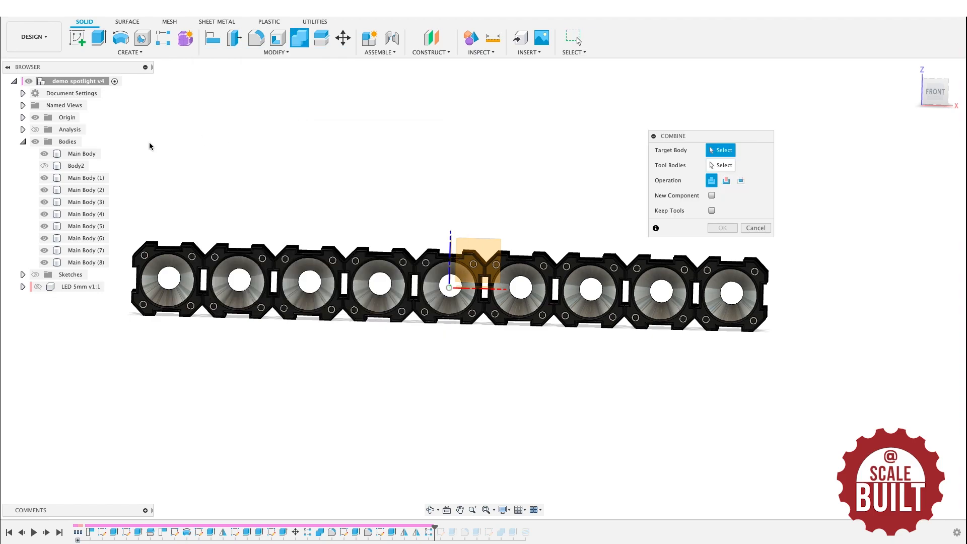
left_click(84, 153)
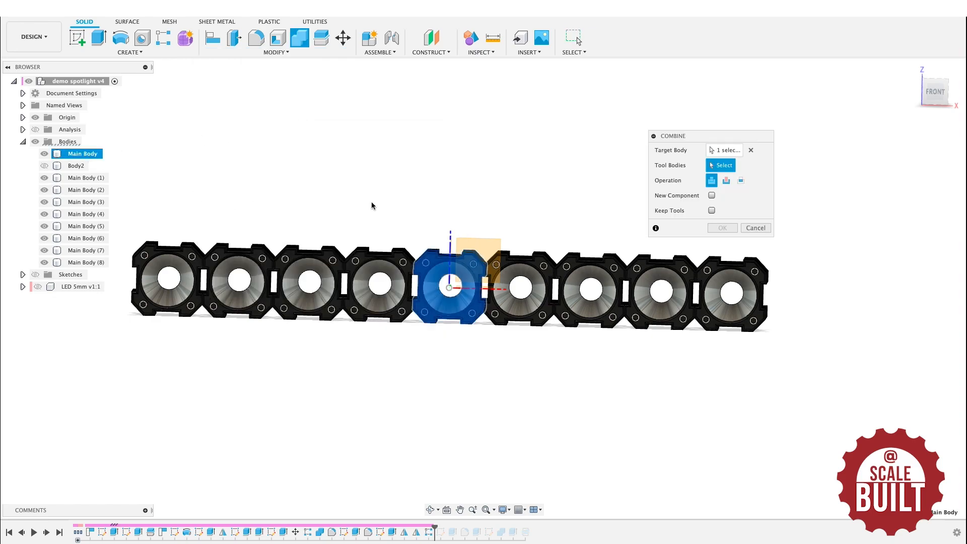
left_click(83, 178)
left_click(83, 190)
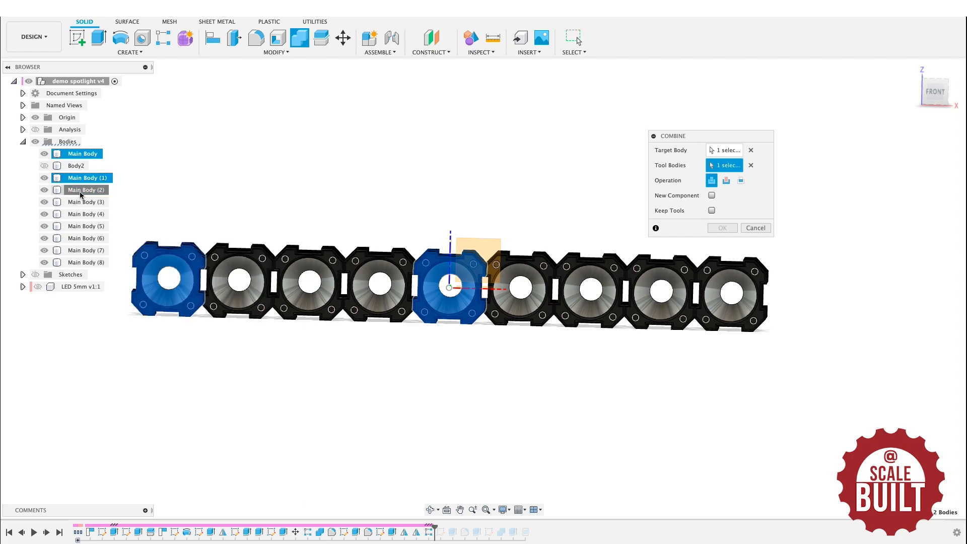
left_click(83, 202)
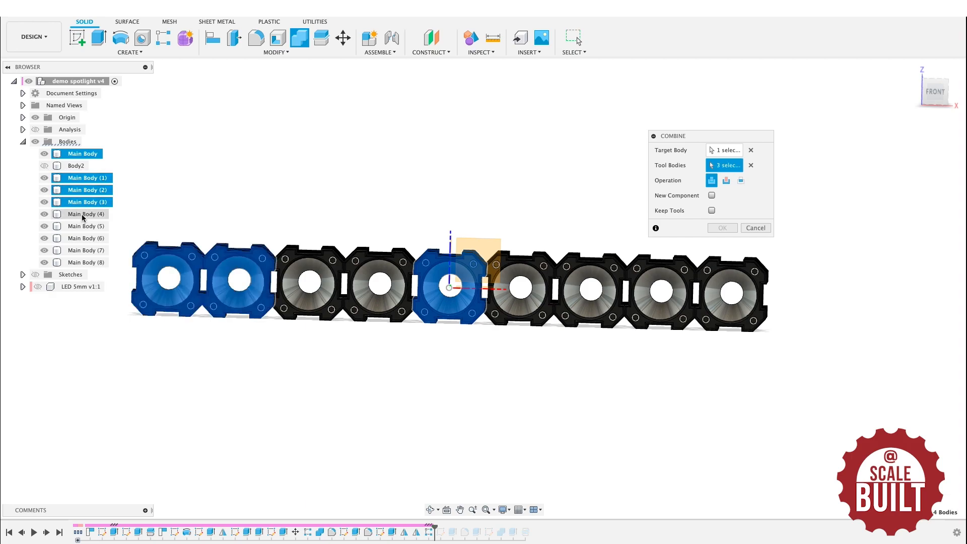
left_click(83, 214)
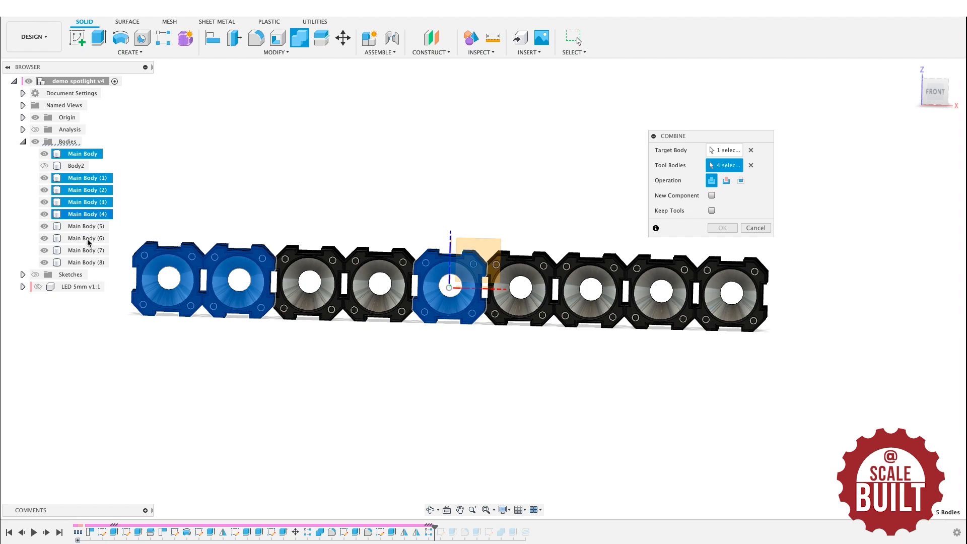
left_click(83, 226)
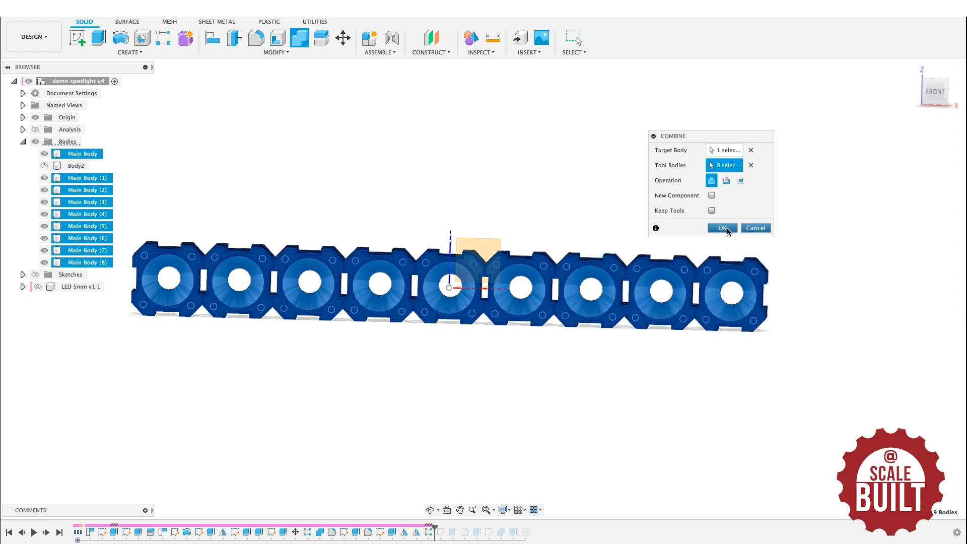
left_click(727, 230)
left_click(44, 153)
left_click(44, 153)
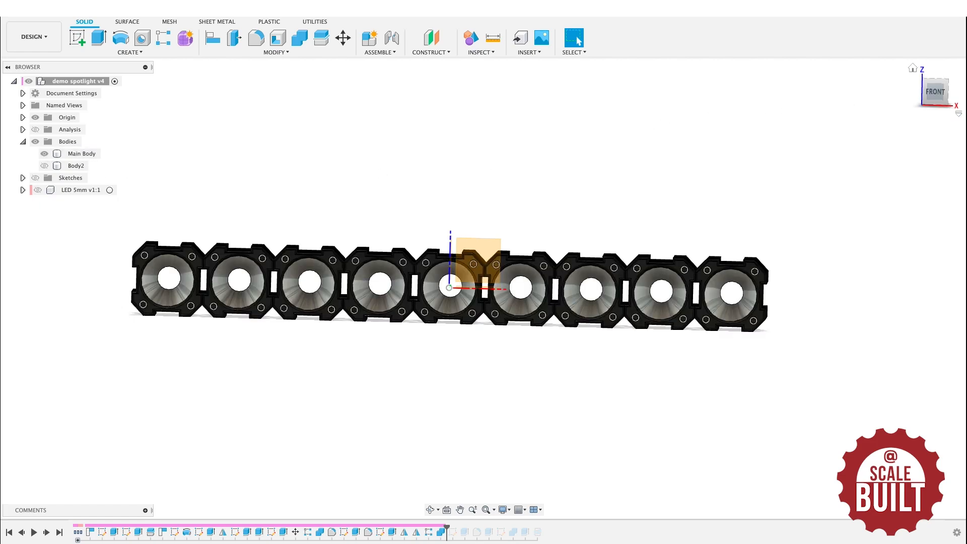
Sketch an origin-centred rectangle about 136 mm wide across the flat back face of the light bar and finish the sketch
left_click_drag(930, 106, 583, 206)
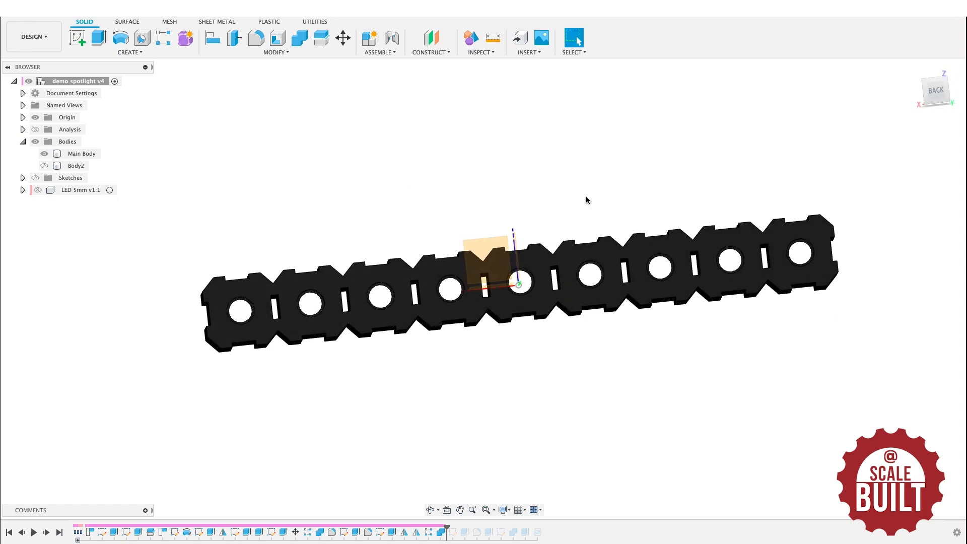
left_click(77, 37)
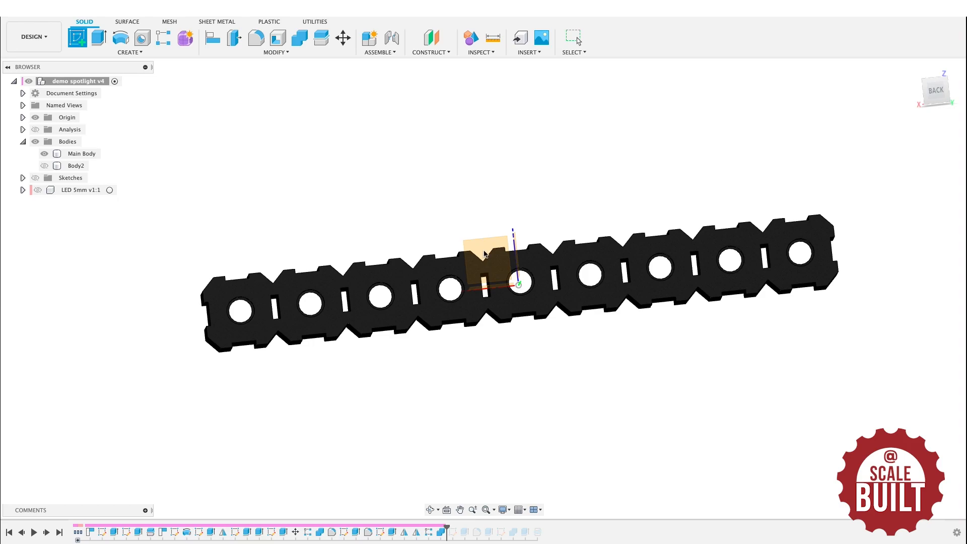
left_click(523, 309)
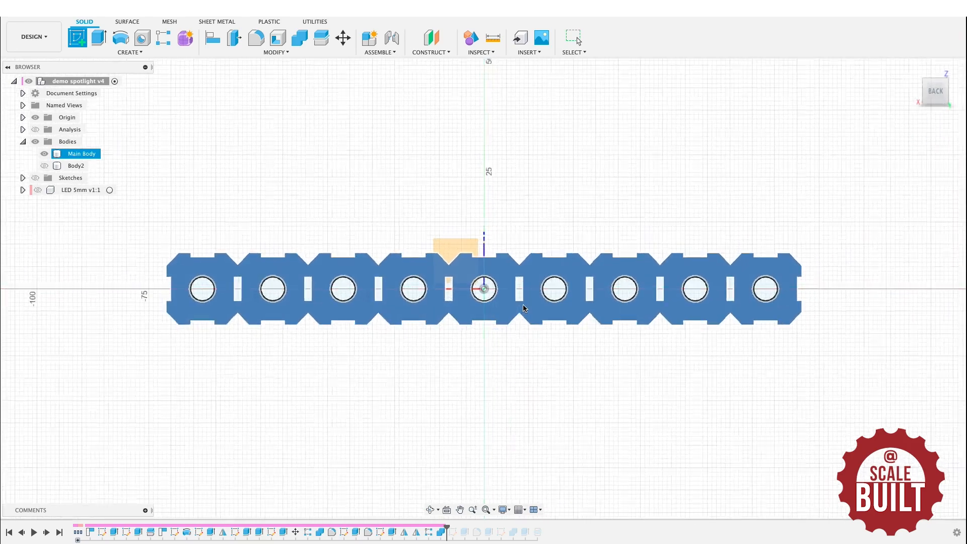
key("s")
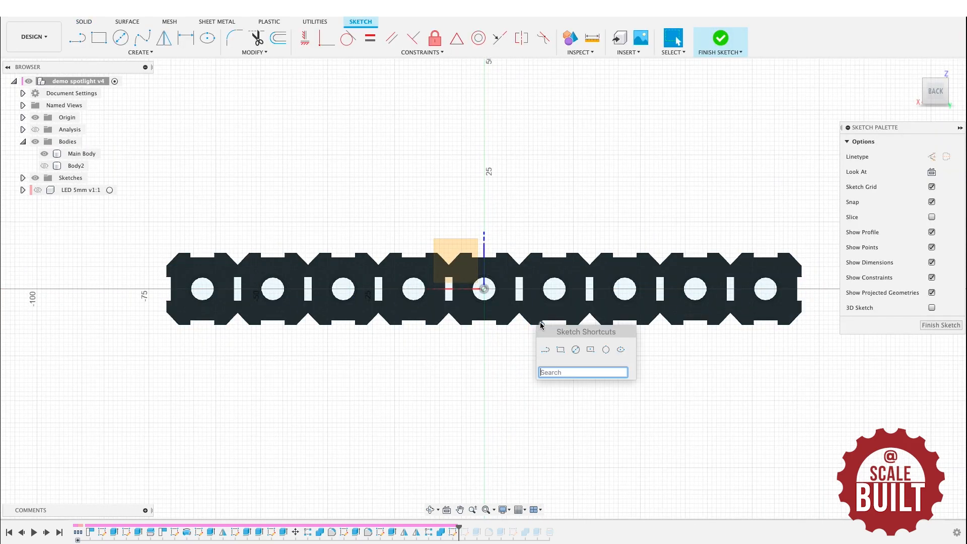
left_click(591, 350)
left_click(485, 289)
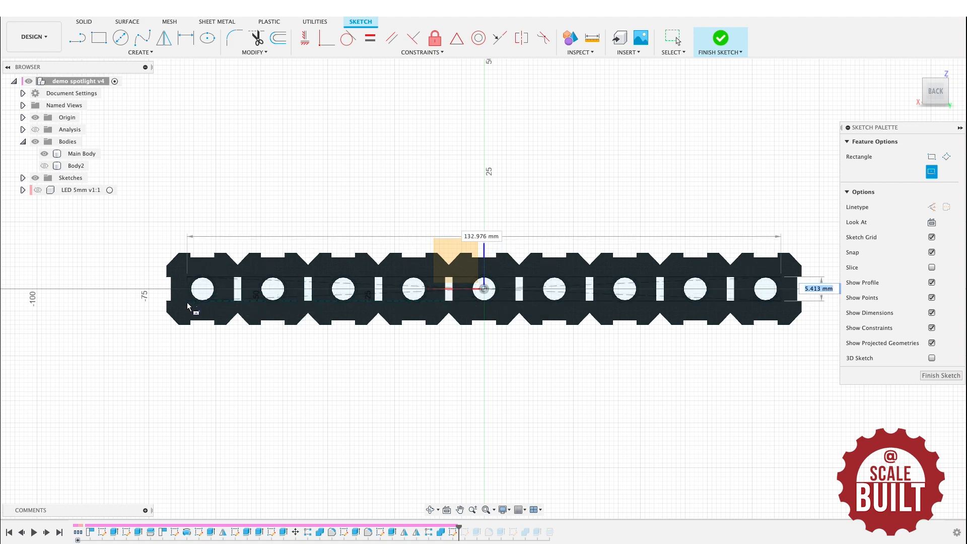
scroll(184, 308, "up", 2)
scroll(184, 308, "up", 1)
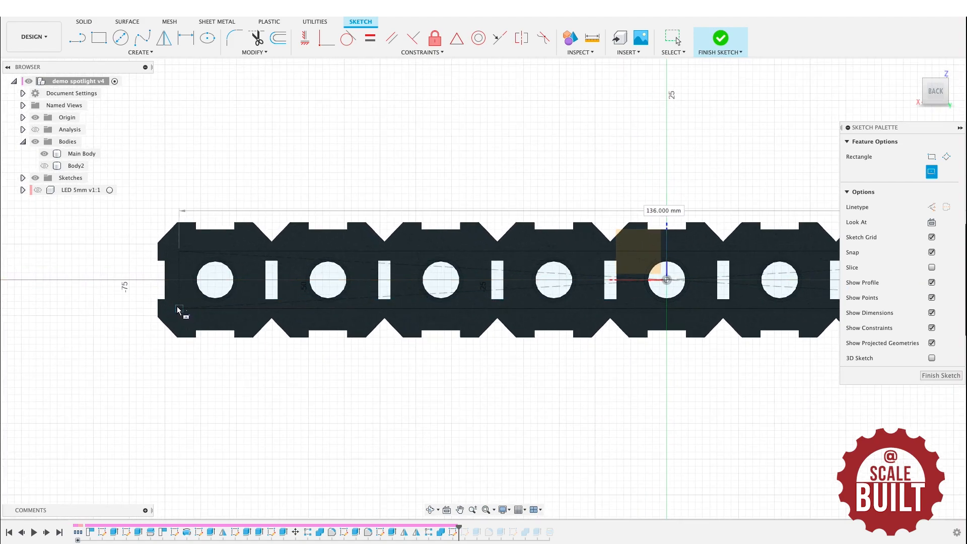
left_click(180, 308)
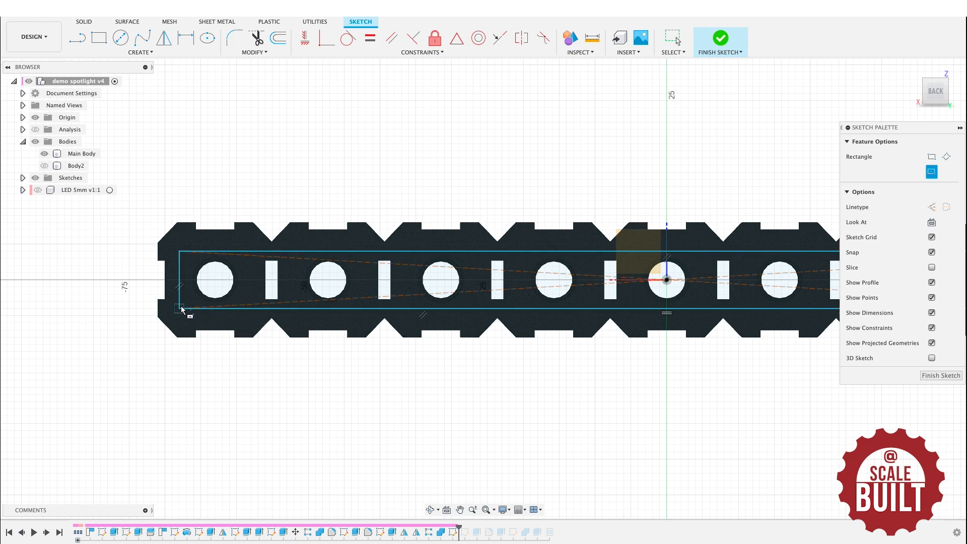
left_click(938, 375)
Show the sketches and hide the Main Body and Body2, isolating the rectangle sketch
left_click(35, 178)
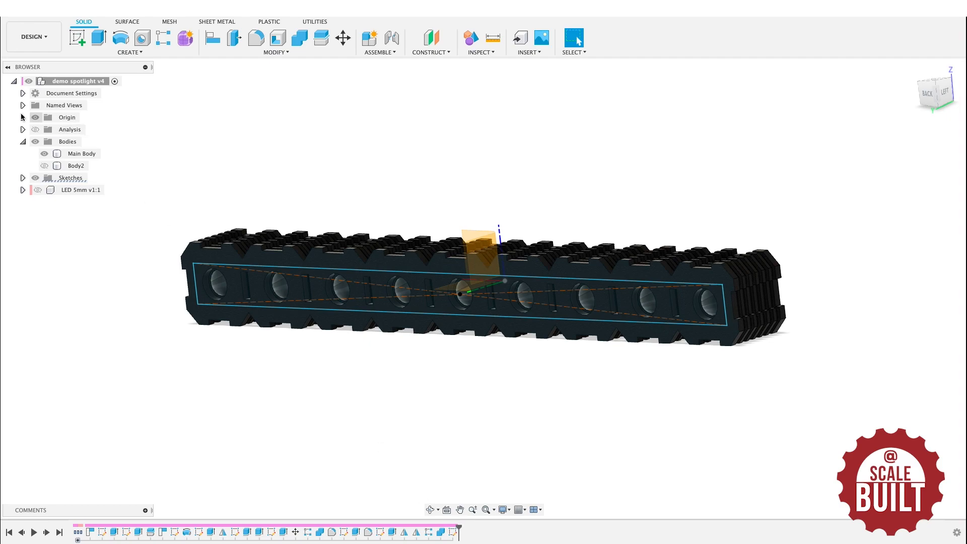
left_click(44, 154)
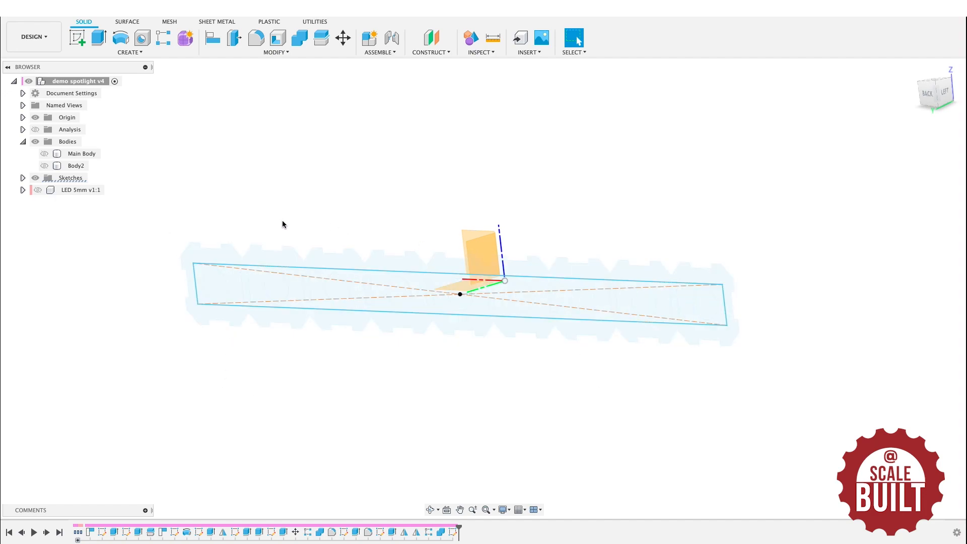
left_click(46, 166)
left_click(45, 166)
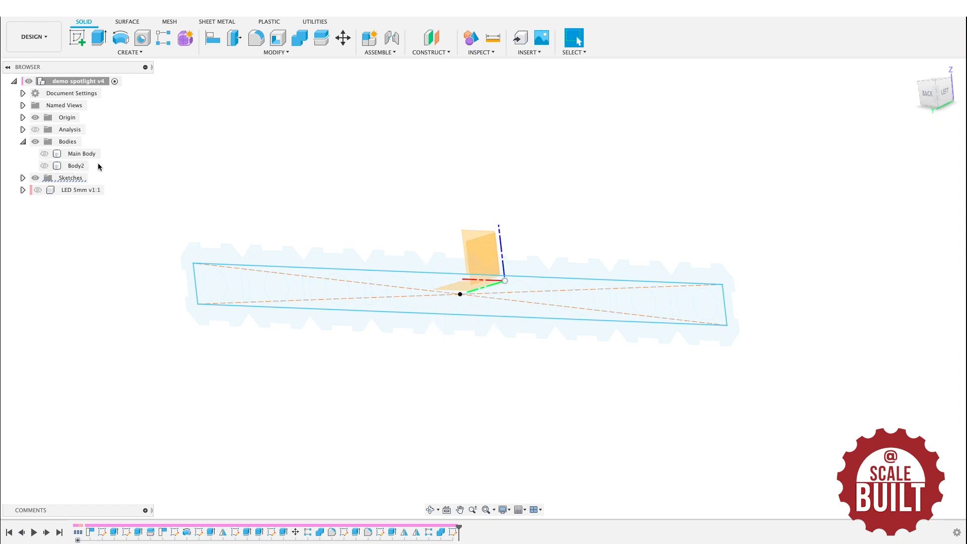
left_click(45, 167)
left_click(45, 166)
Start extruding all 18 profiles inside the rectangle by -8 mm towards the front of the bar, working from the left view
key("e")
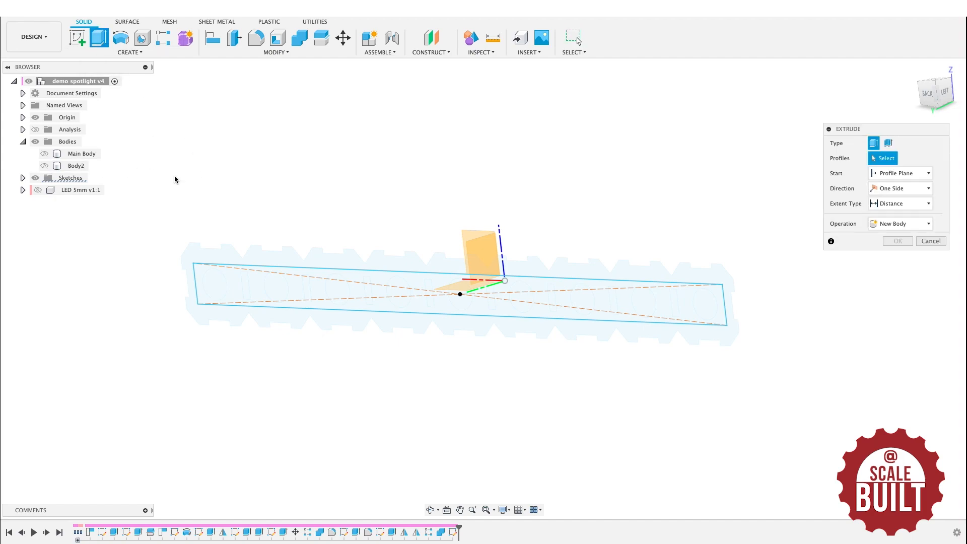
mouse_move(188, 243)
left_mouse_down()
mouse_move(709, 352)
mouse_move(879, 362)
left_mouse_up()
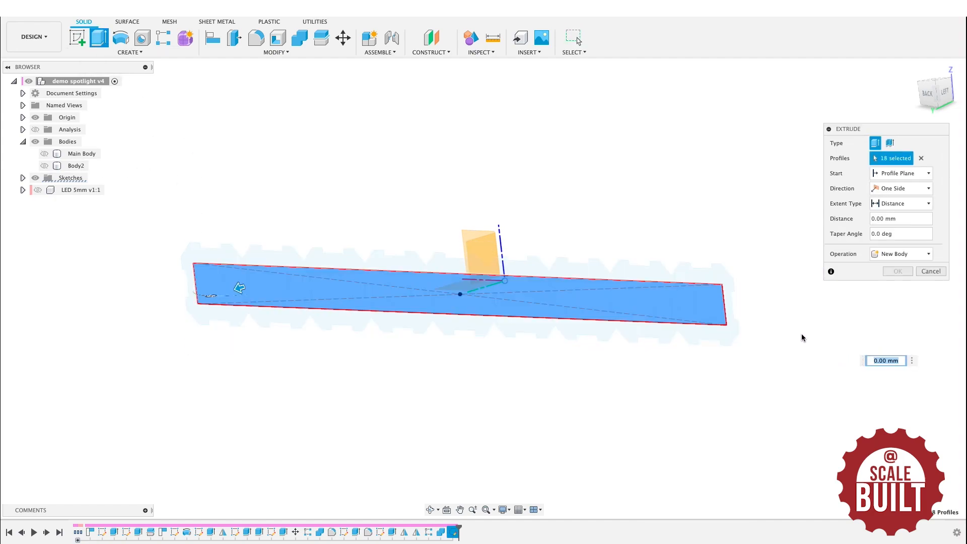
left_click(946, 92)
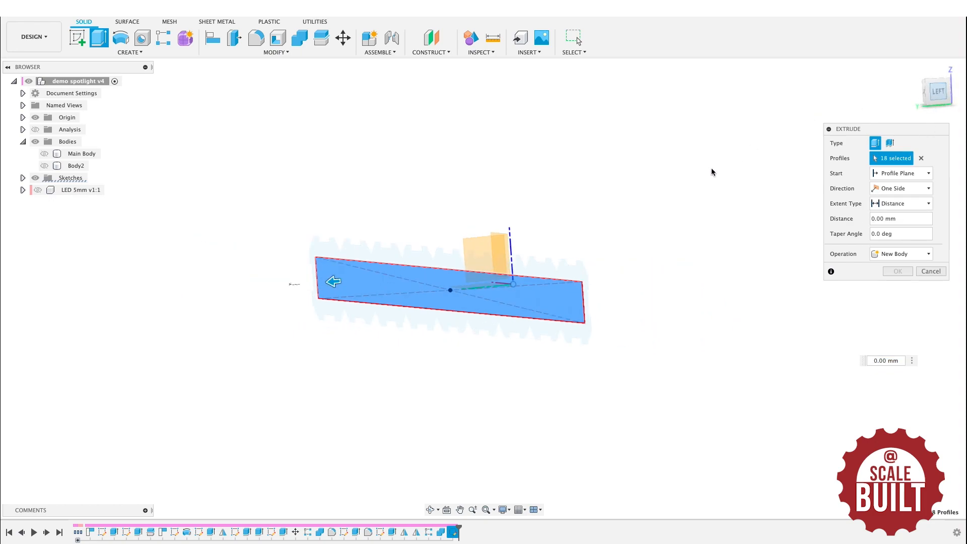
left_click_drag(446, 287, 499, 286)
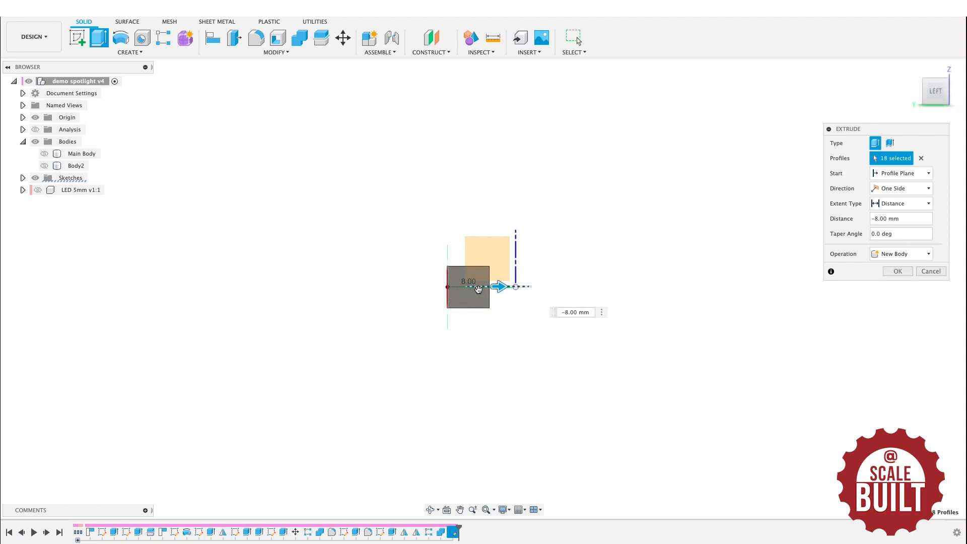
Show the Main Body, set the extrusion distance to -9 mm and the operation to New Body, and complete the extrusion
left_click(45, 153)
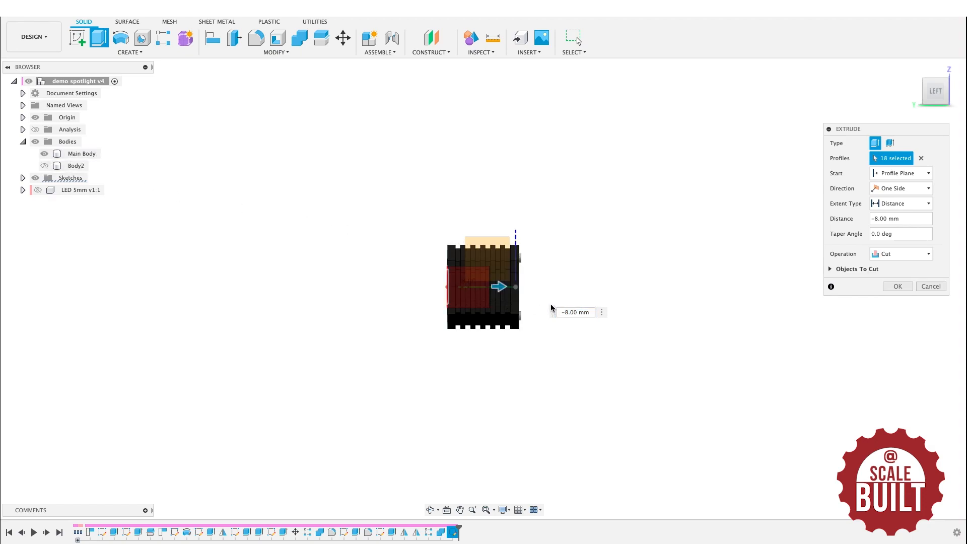
scroll(534, 309, "up", 4)
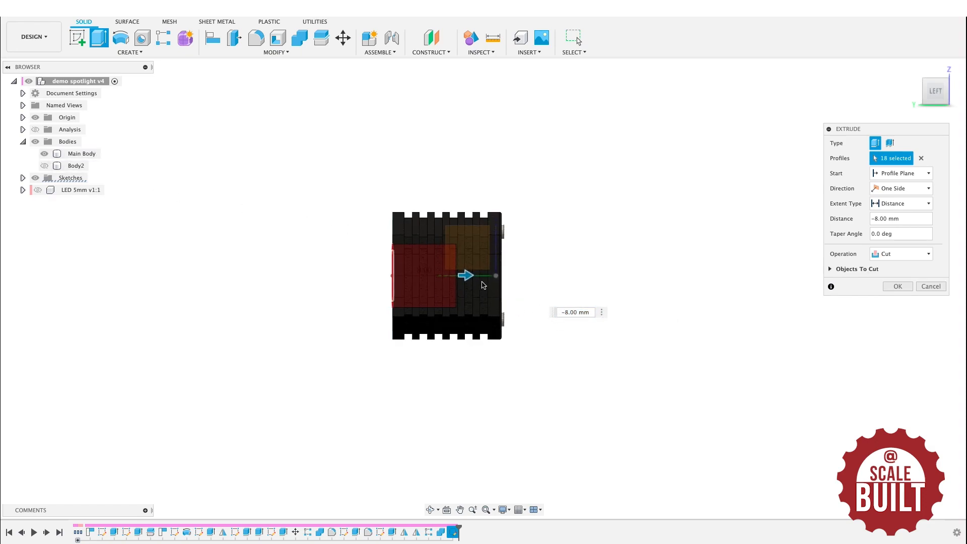
scroll(534, 307, "up", 3)
scroll(566, 315, "up", 2)
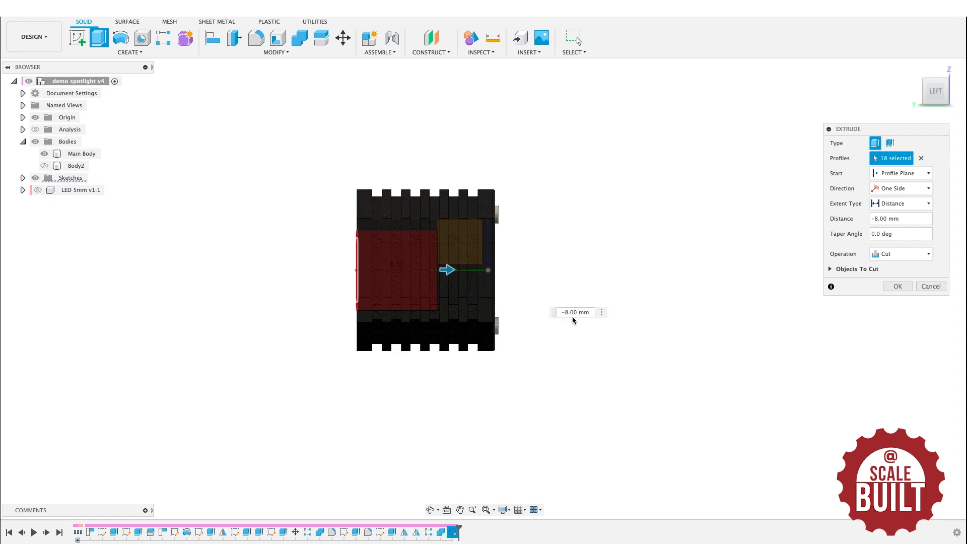
left_click(575, 316)
type("-9")
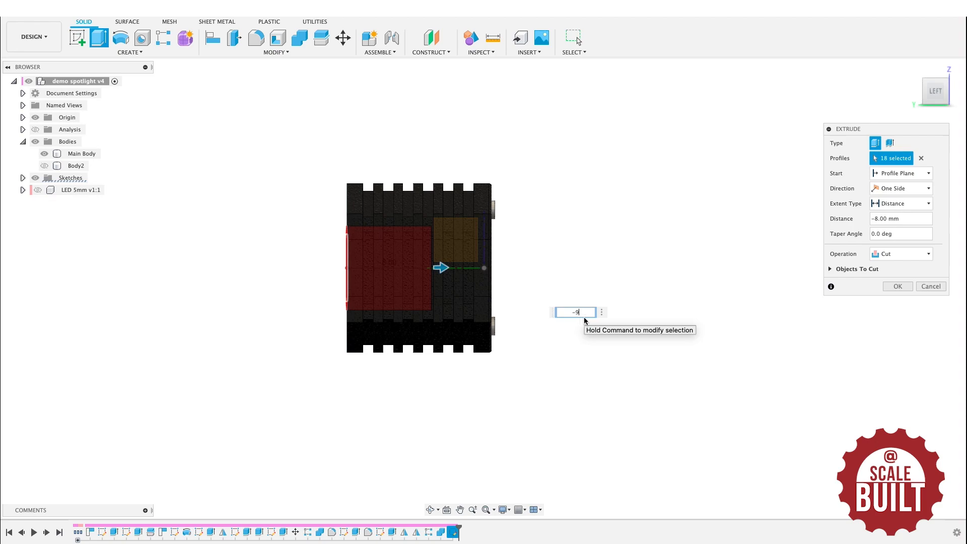
left_click(889, 254)
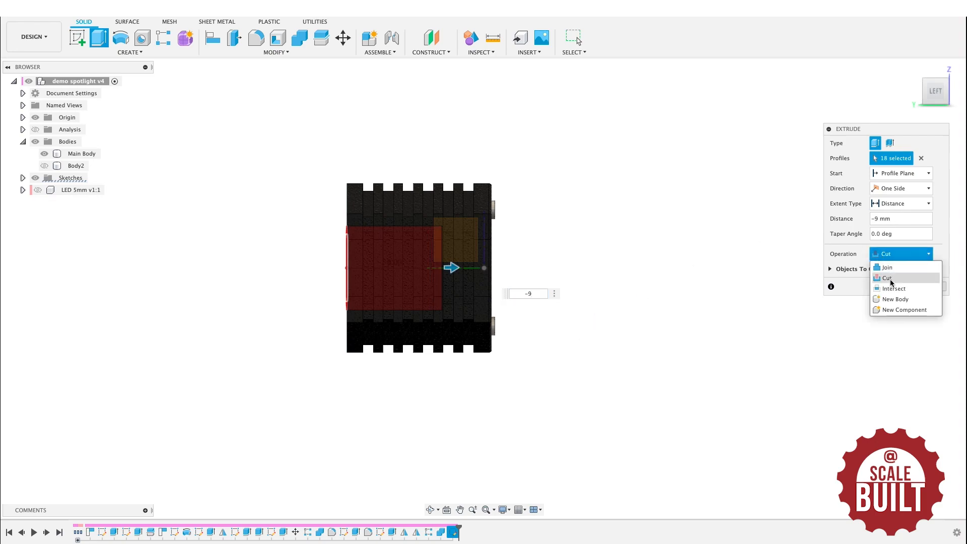
left_click(893, 298)
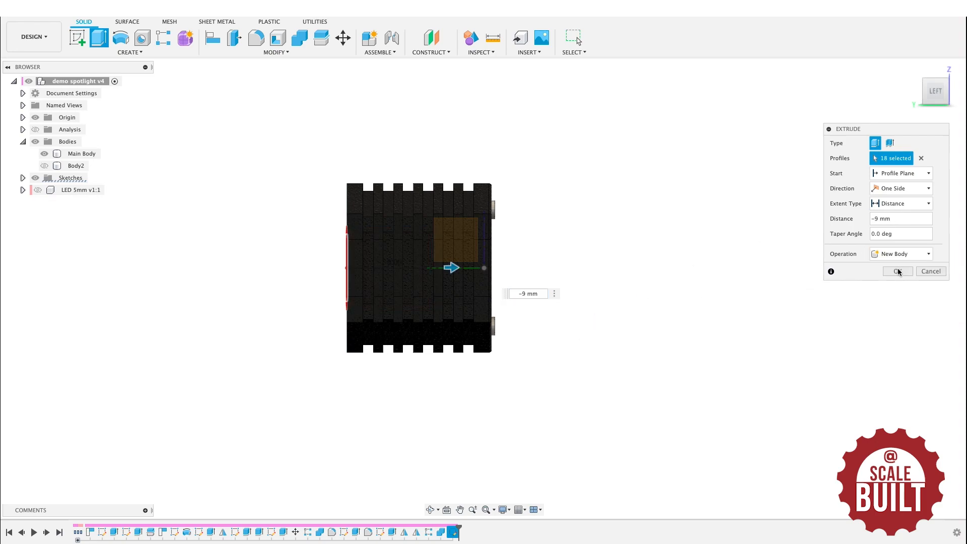
left_click(899, 272)
Split the new block Body18 using the Main Body as splitting tool, with Extend Splitting Tools turned off
left_click_drag(936, 92, 730, 100)
left_click(483, 288)
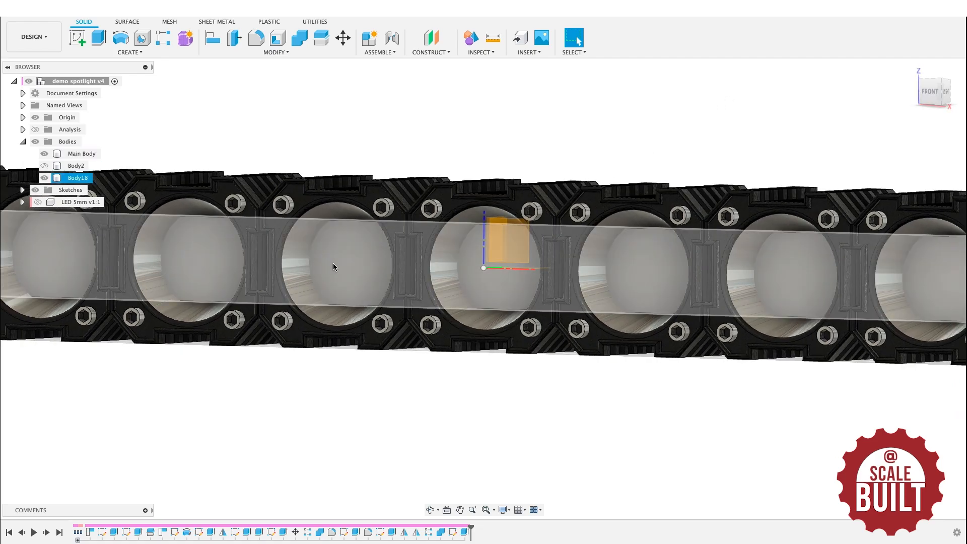
scroll(381, 134, "up", 5)
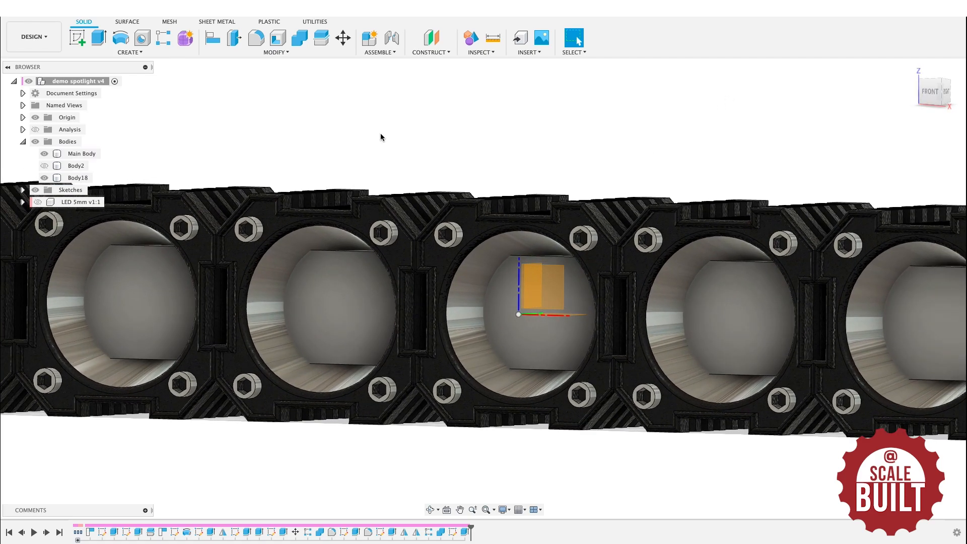
scroll(381, 133, "down", 10)
scroll(381, 134, "down", 4)
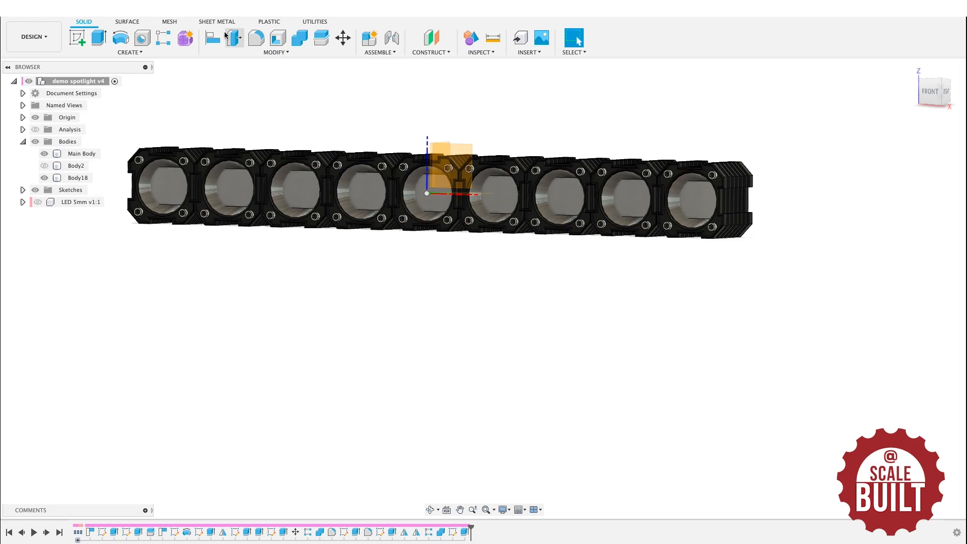
left_click(274, 52)
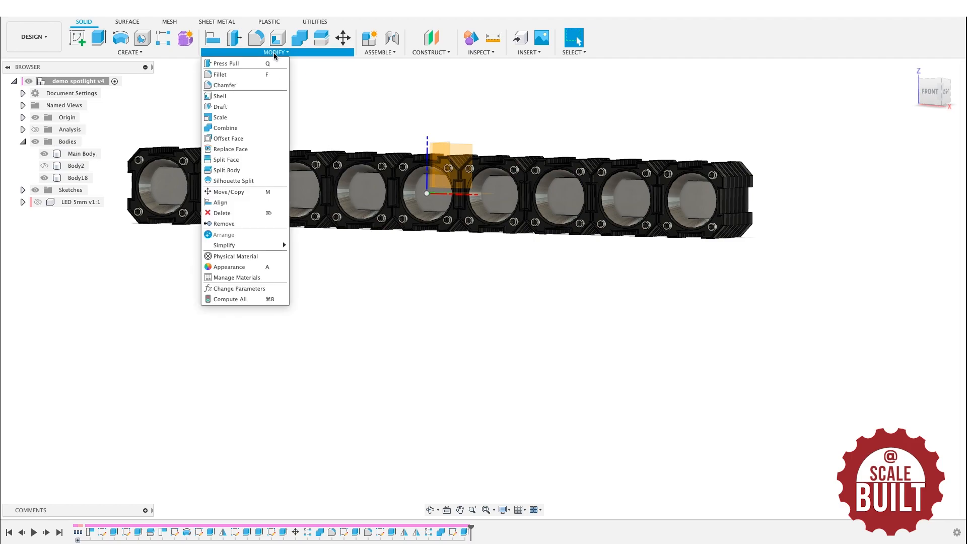
left_click(255, 169)
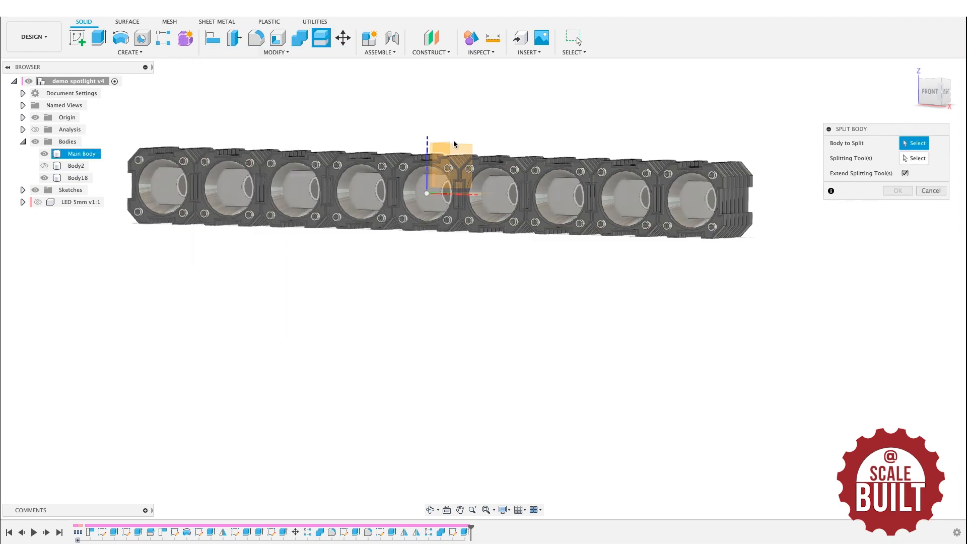
left_click(75, 180)
left_click(916, 158)
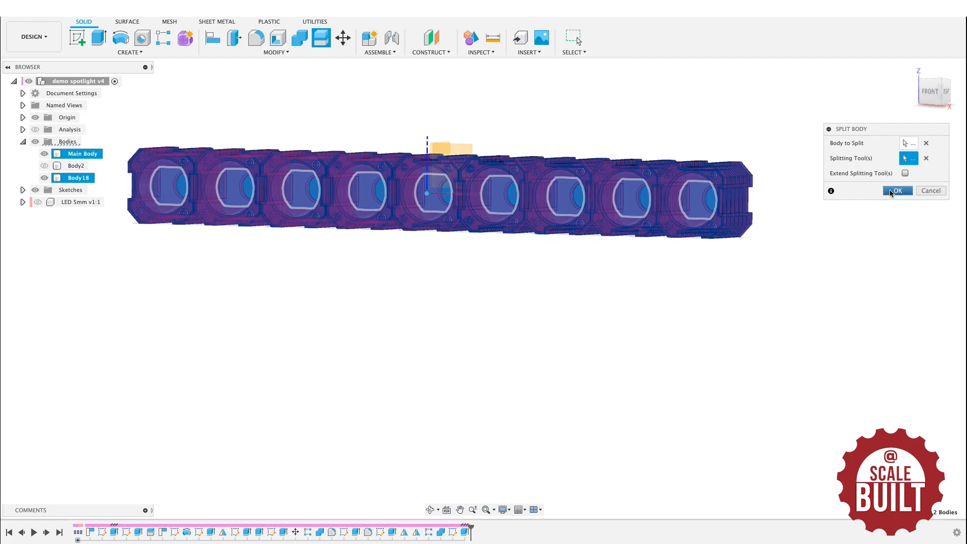
left_click(897, 191)
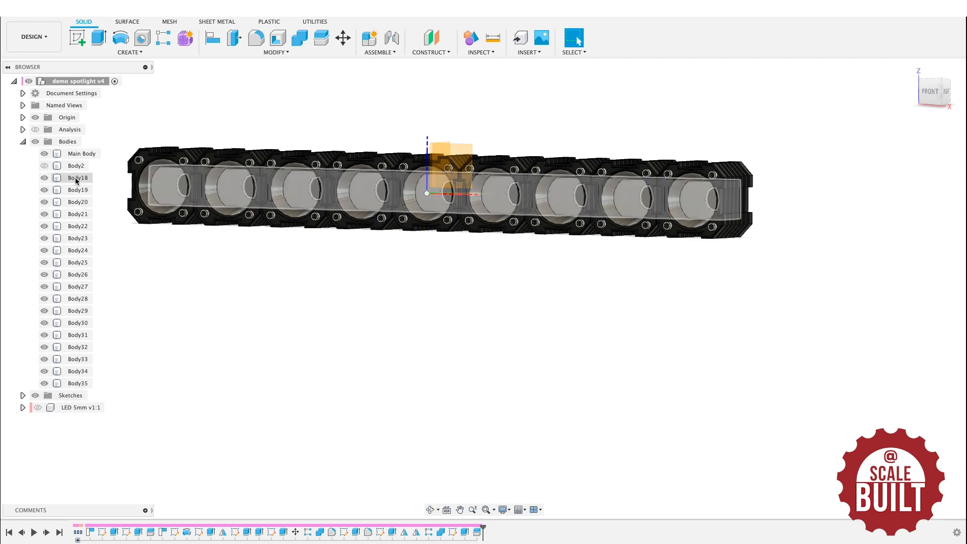
Hide the nine split pieces blocking the light bores: Body19, Body23, Body26, Body27, Body30, Body31, Body32, Body34 and Body35
left_click(45, 179)
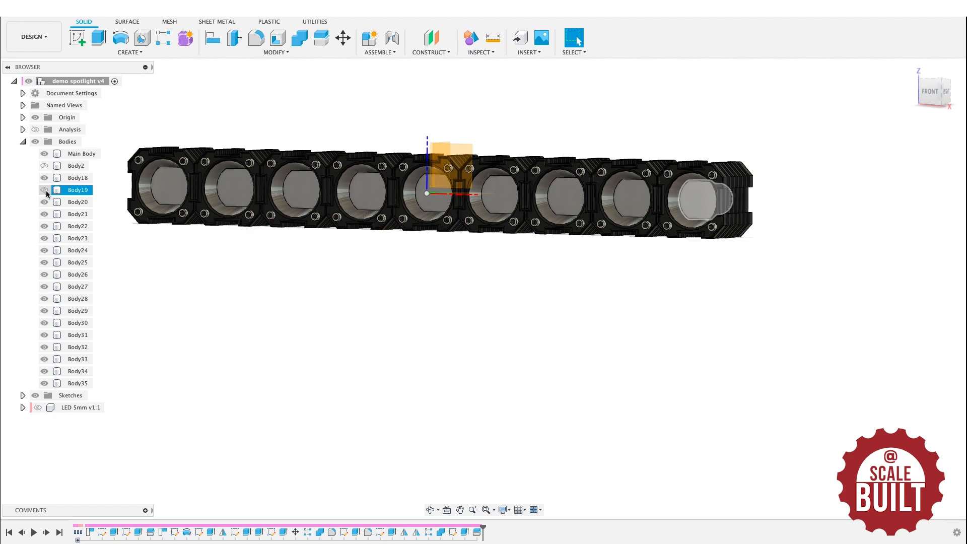
left_click(46, 191)
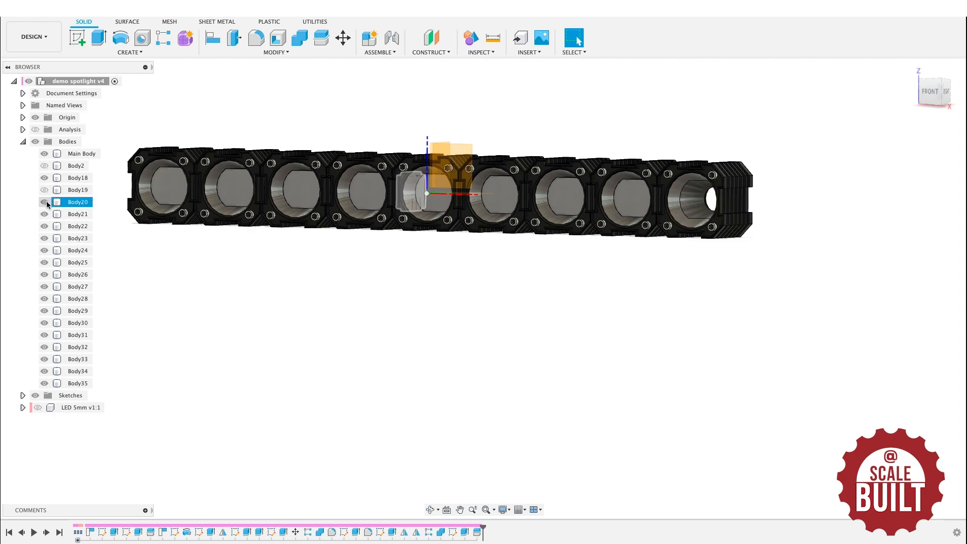
left_click(45, 239)
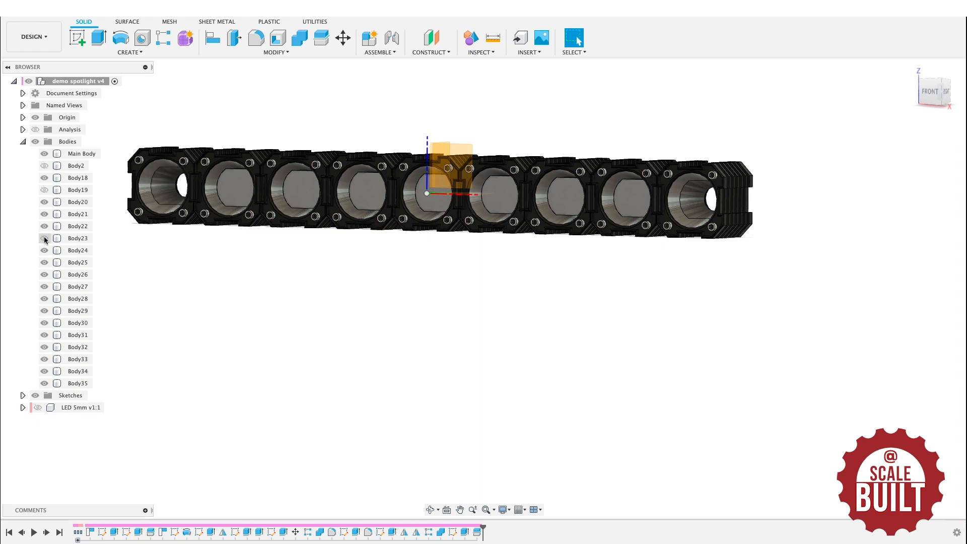
left_click(44, 275)
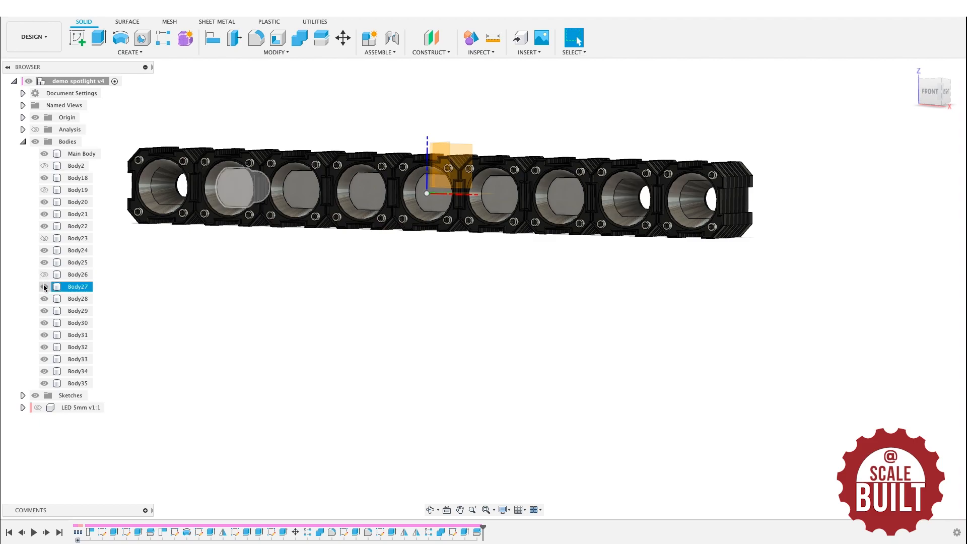
left_click(44, 286)
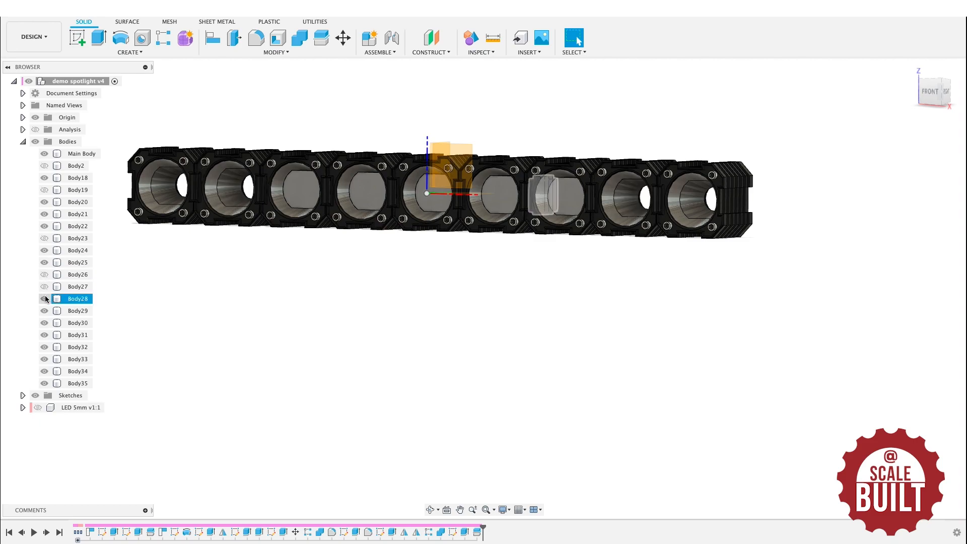
left_click(44, 323)
left_click(44, 335)
left_click(44, 347)
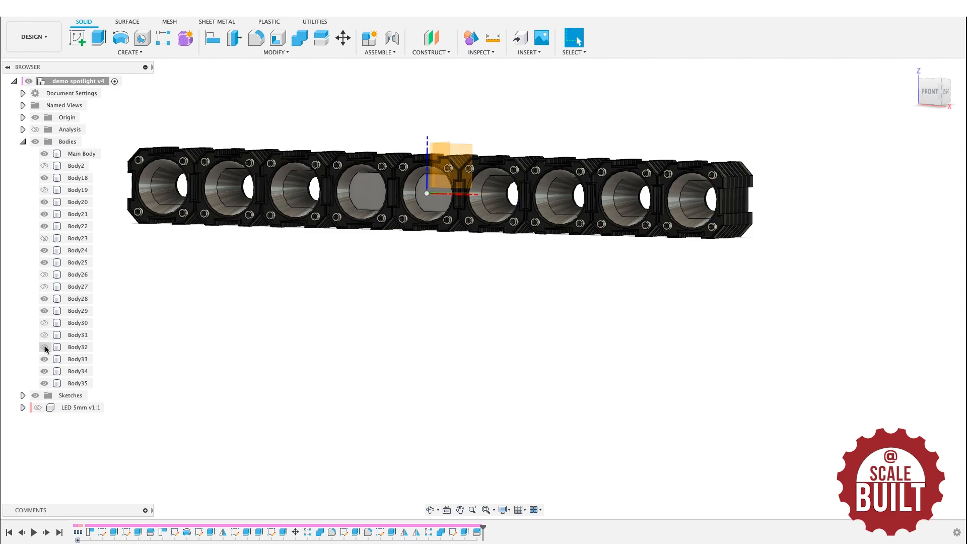
left_click(44, 360)
left_click(45, 371)
left_click(44, 383)
Examine the nine-light bar from above and from the front, checking the gap fillers and the light bores
left_click_drag(925, 101, 941, 169)
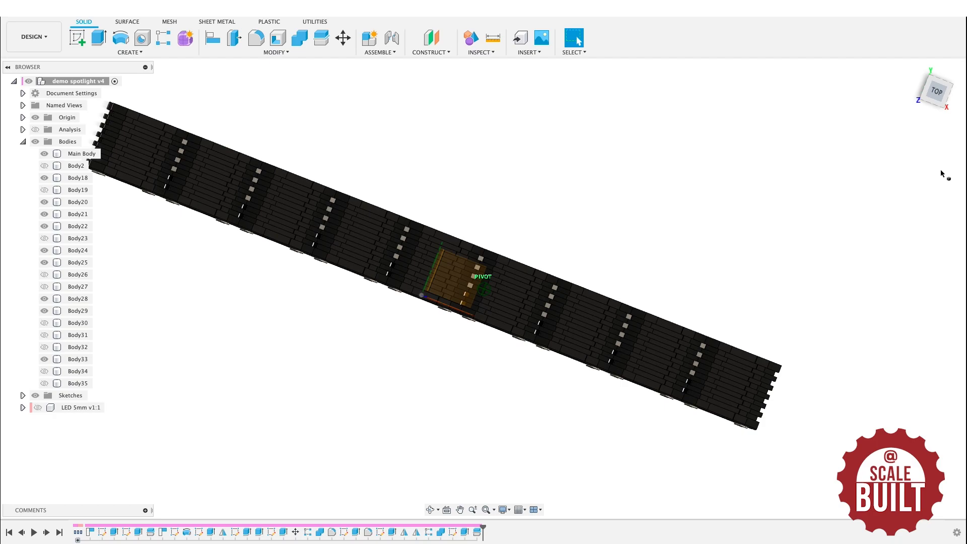
scroll(700, 361, "up", 5)
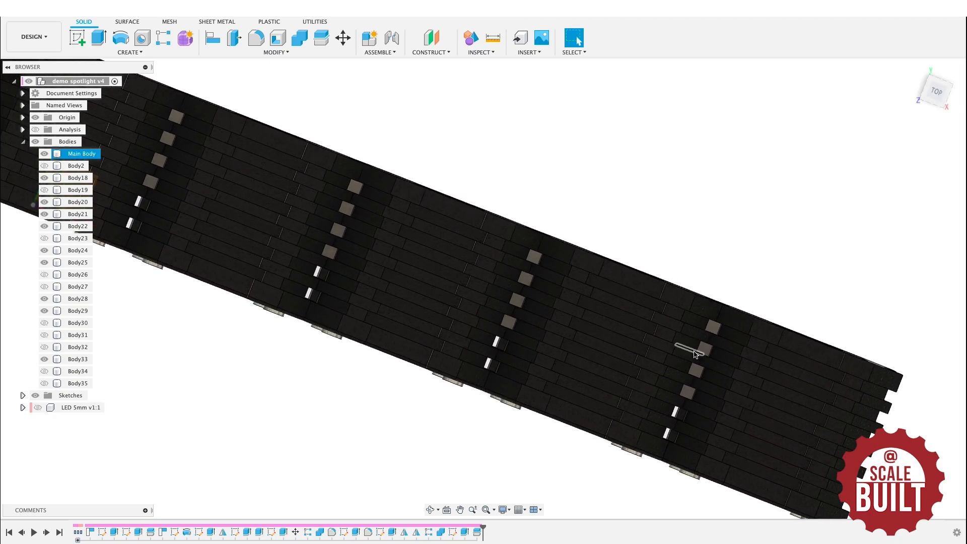
mouse_move(484, 277)
middle_mouse_down("shift")
mouse_move(863, 119)
mouse_move(840, 152)
mouse_move(795, 143)
mouse_move(706, 117)
mouse_move(655, 78)
mouse_move(566, 58)
mouse_move(566, 41)
mouse_move(651, 41)
mouse_move(648, 75)
middle_mouse_up("shift")
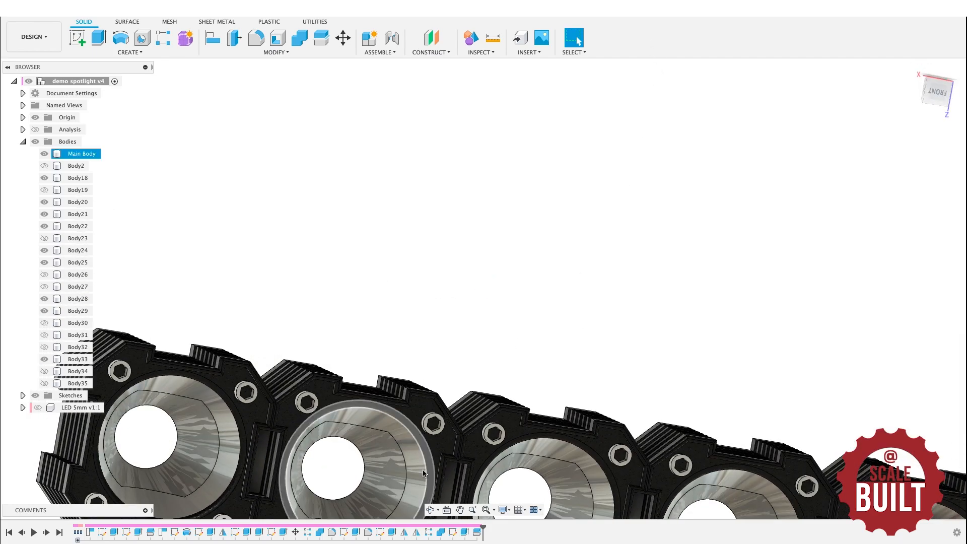
scroll(488, 361, "down", 5)
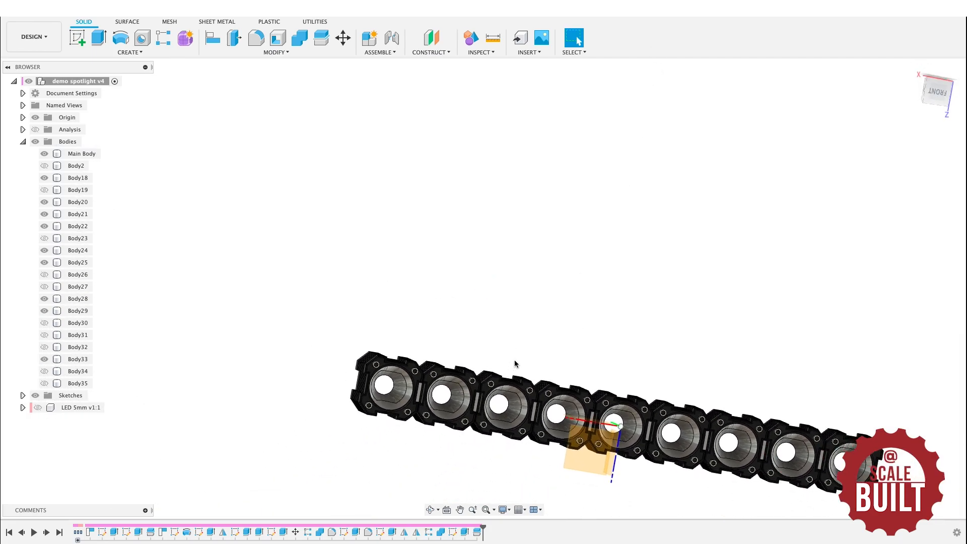
scroll(744, 479, "down", 2)
scroll(835, 498, "down", 1)
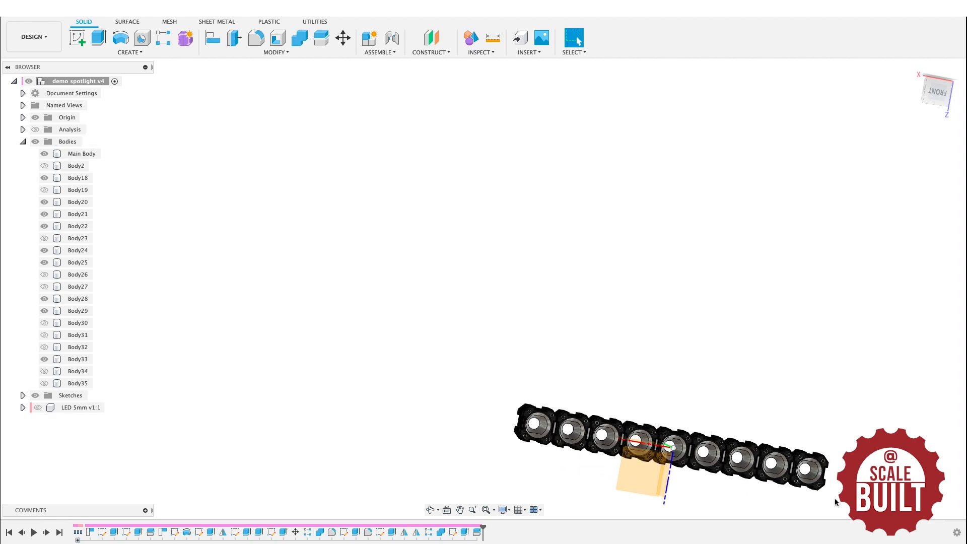
scroll(836, 498, "up", 5)
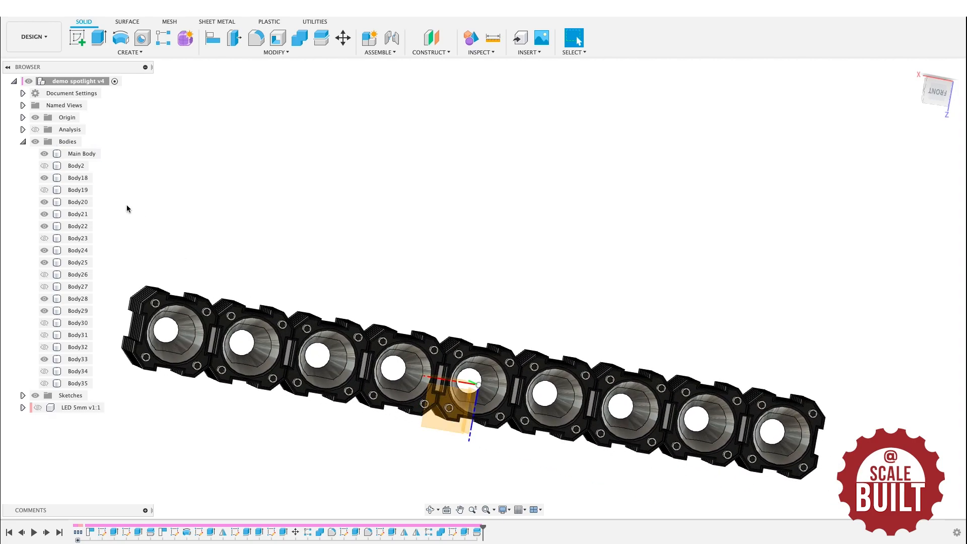
mouse_move(951, 84)
left_mouse_down()
mouse_move(879, 116)
mouse_move(877, 99)
mouse_move(912, 94)
left_mouse_up()
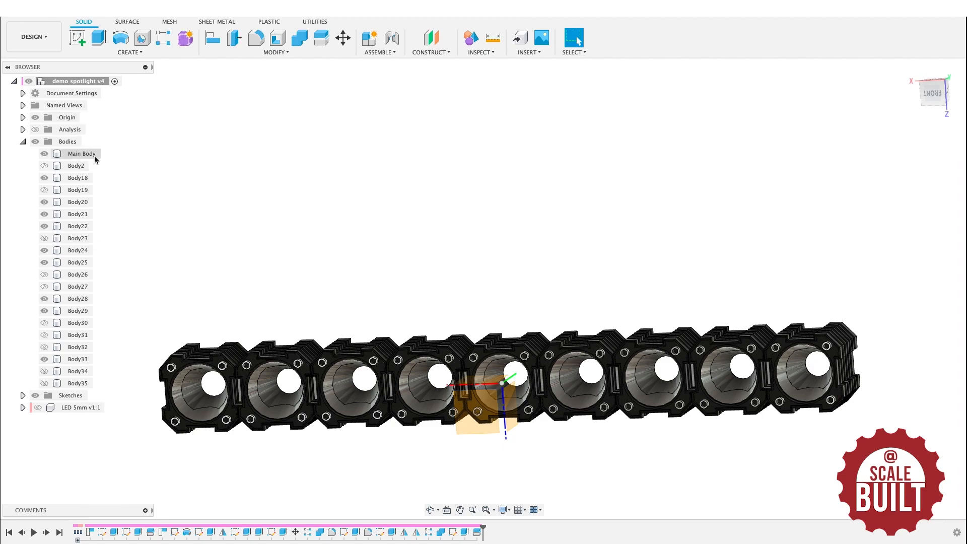
Join Body18, Body20, Body21, Body22, Body24, Body25, Body28, Body29 and Body33 to the Main Body with Combine, with Keep Tools turned off
left_click(275, 52)
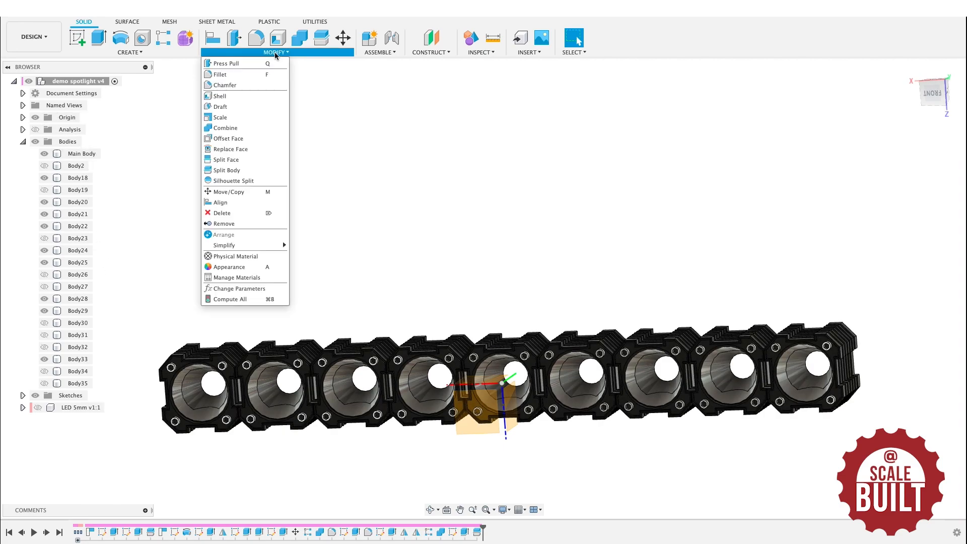
left_click(231, 124)
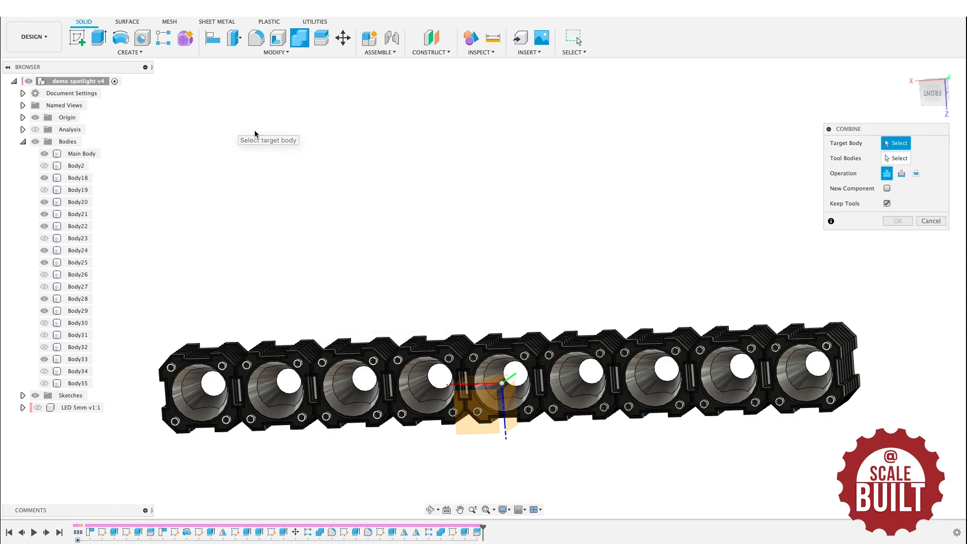
left_click(89, 154)
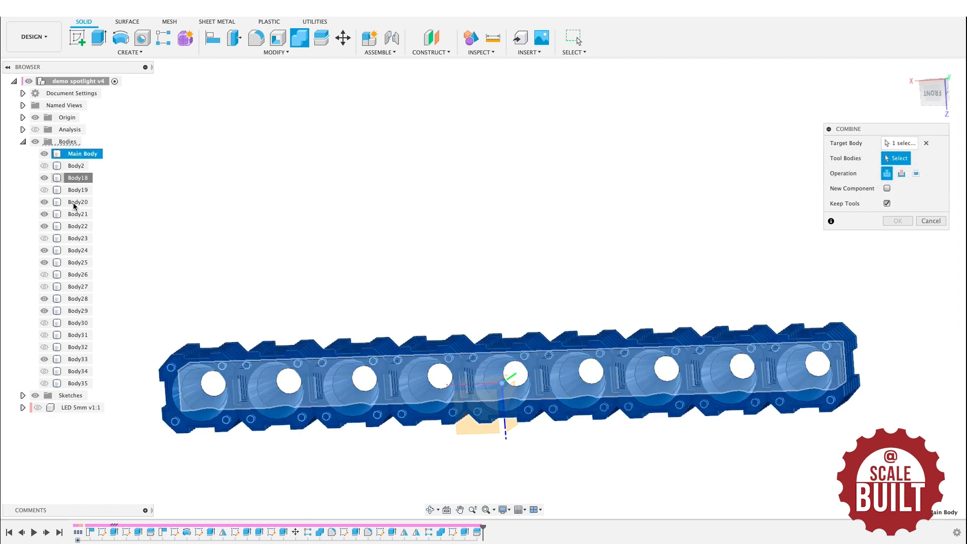
left_click(76, 180)
left_click(74, 204)
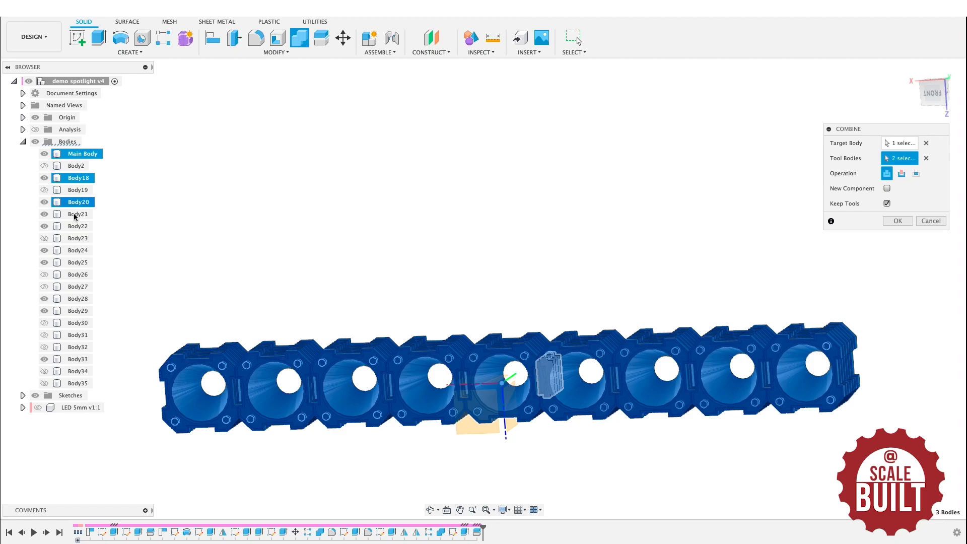
left_click(74, 216)
left_click(76, 226)
left_click(75, 251)
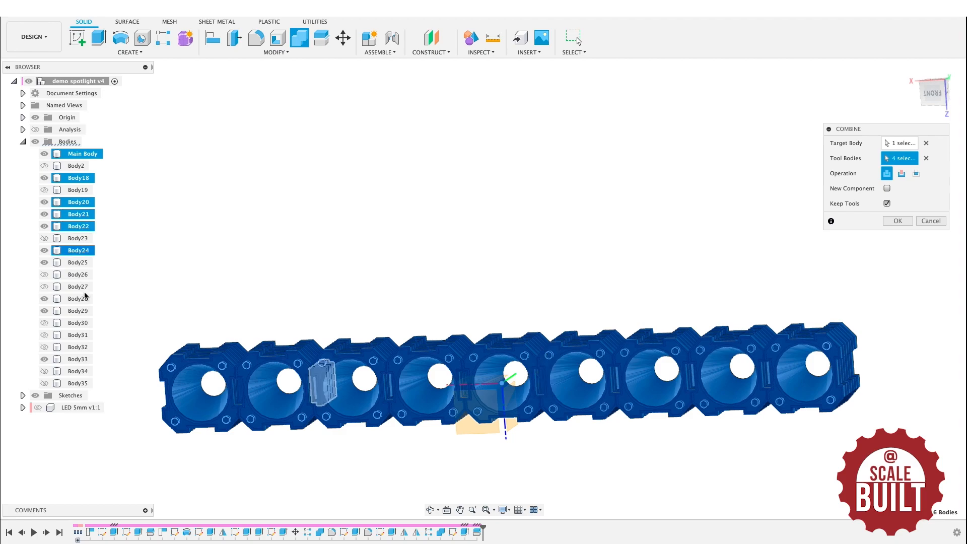
left_click(76, 262)
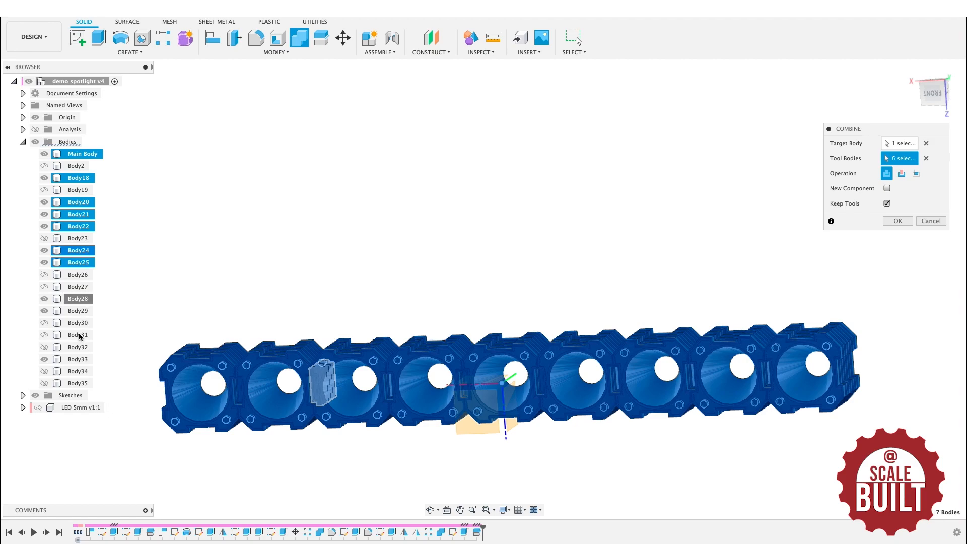
left_click(76, 298)
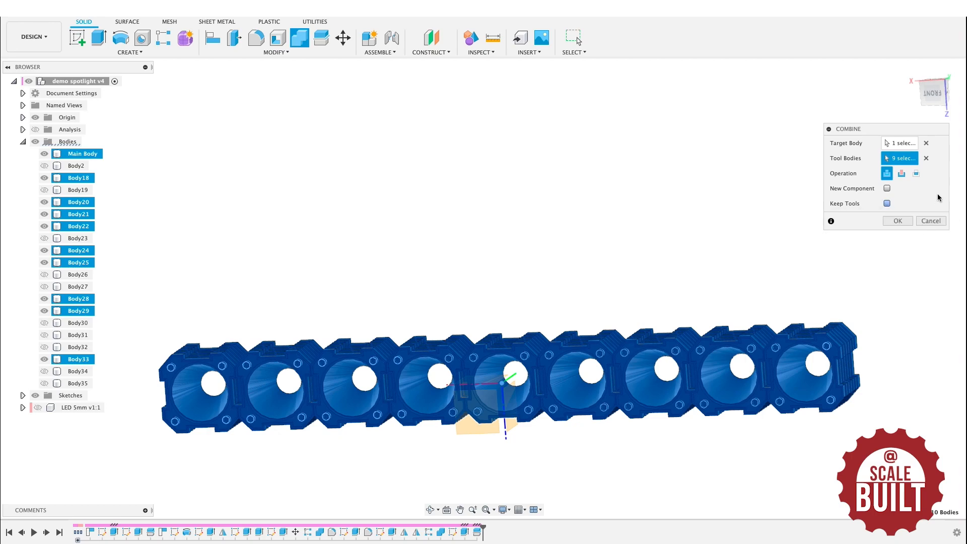
left_click(898, 222)
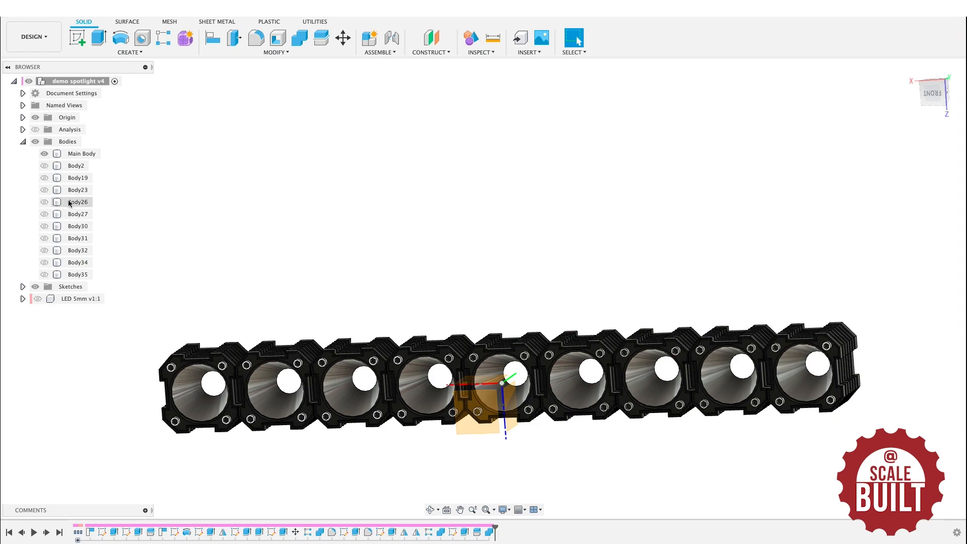
Remove all the hidden leftover bodies from Body2 through Body35, keeping only the Main Body
left_click(44, 155)
left_click(44, 154)
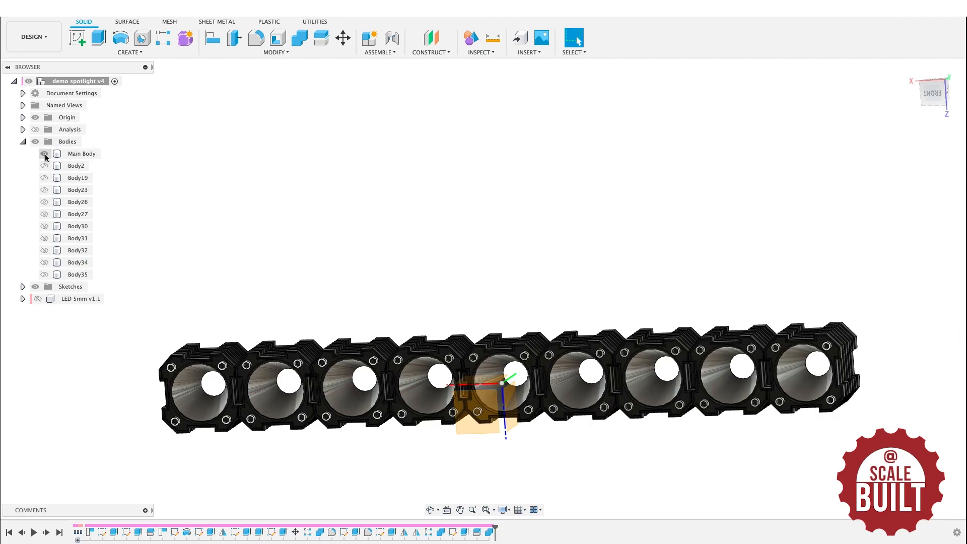
left_click(75, 165)
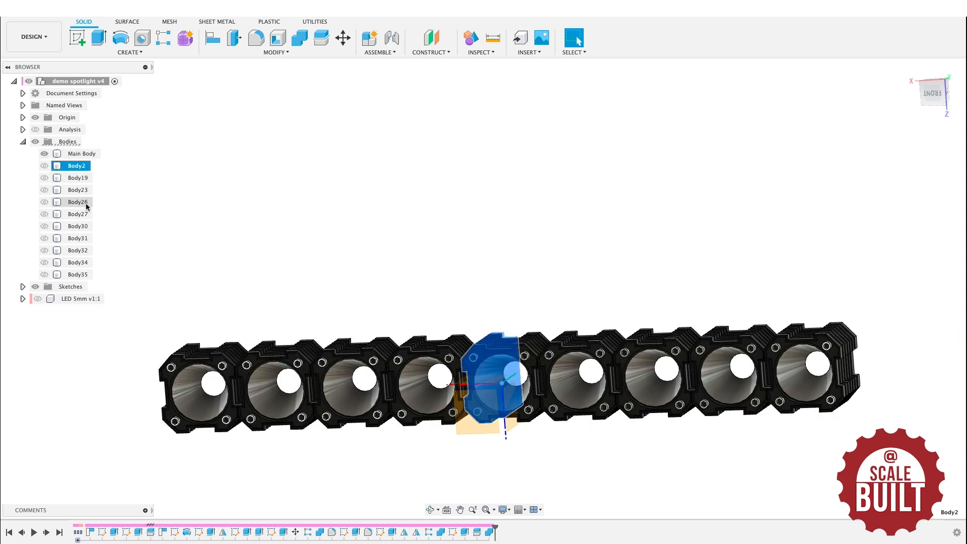
left_click(75, 275, "shift")
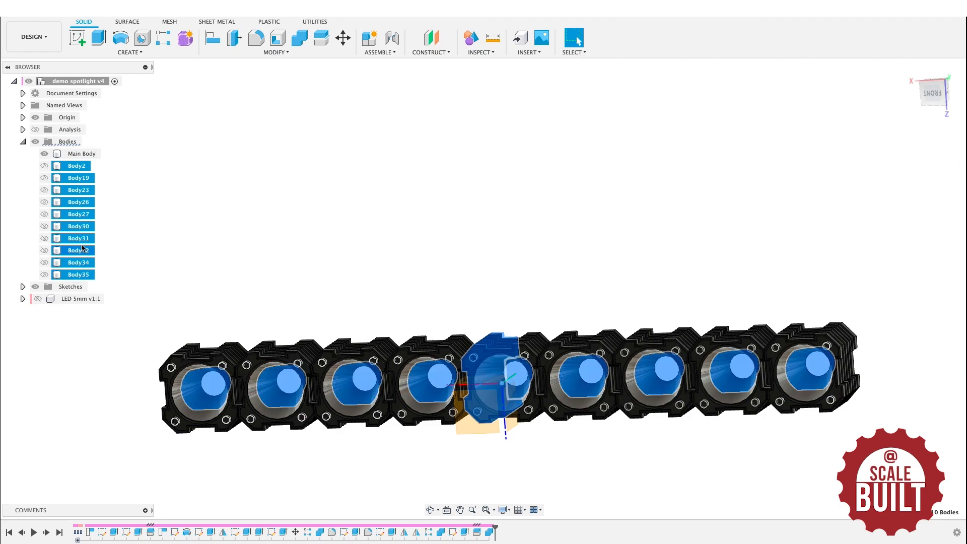
right_click(78, 252)
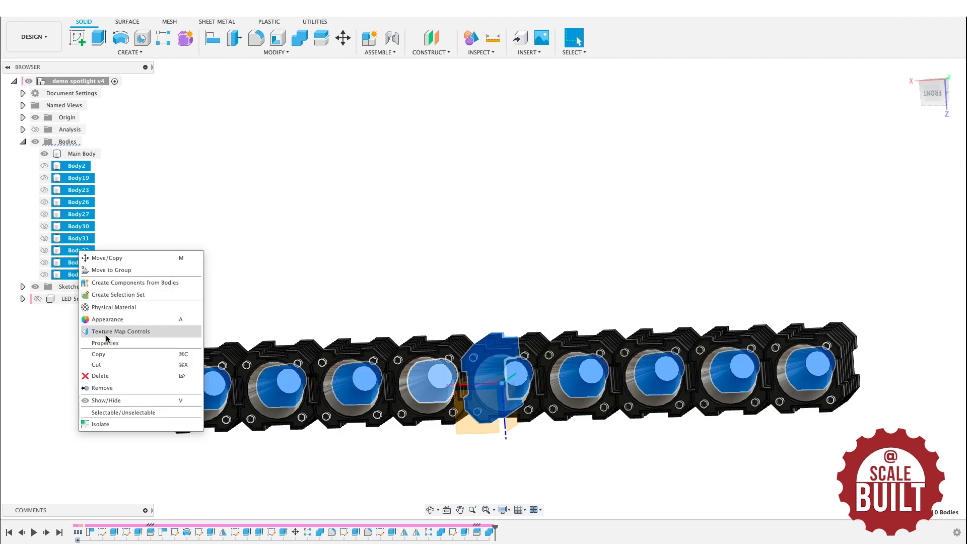
left_click(104, 389)
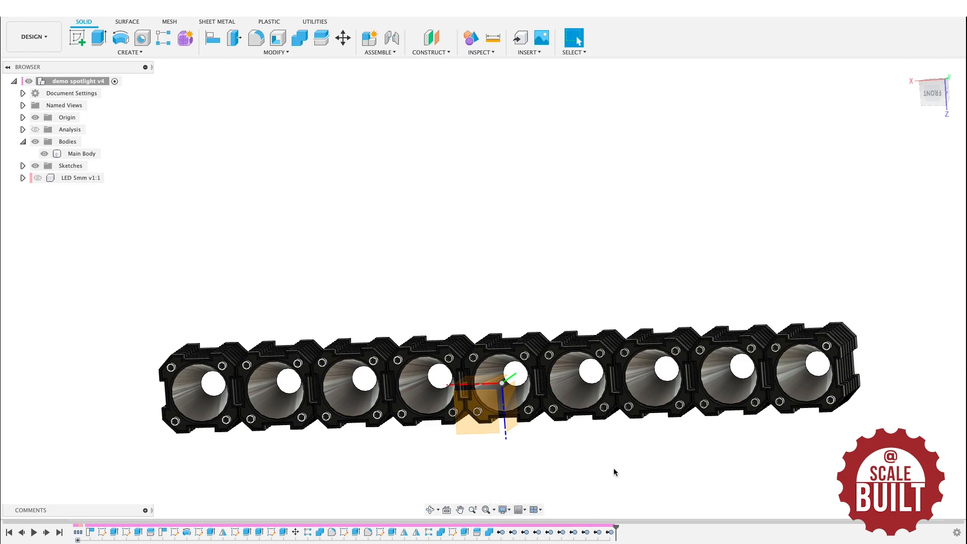
Create a construction plane offset -71 mm from the YZ plane, at the end of the bar
scroll(618, 451, "up", 2)
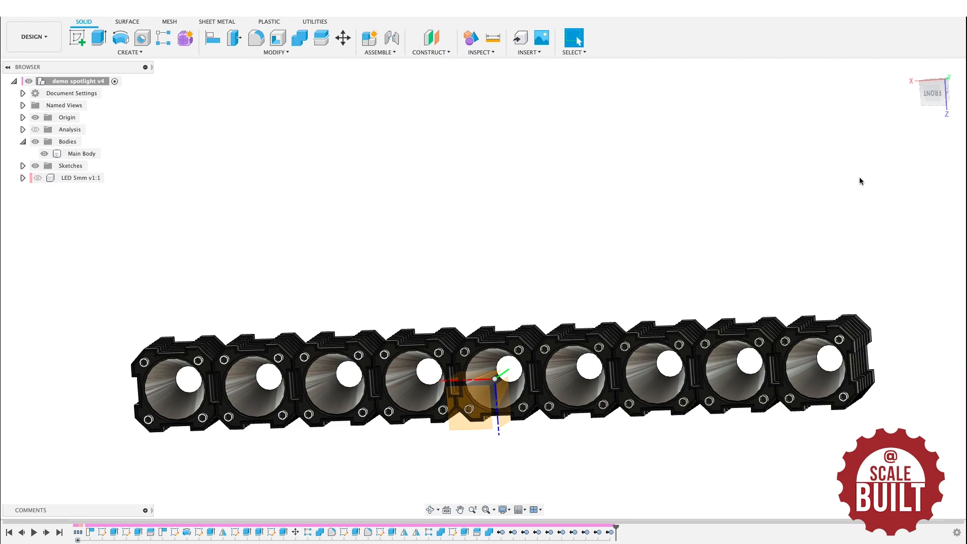
left_click_drag(906, 104, 887, 249)
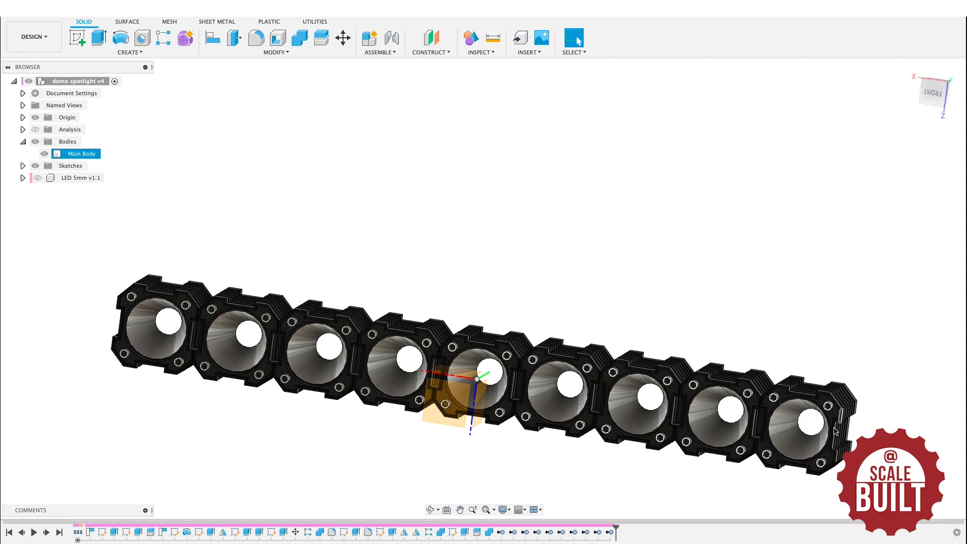
left_click(933, 95)
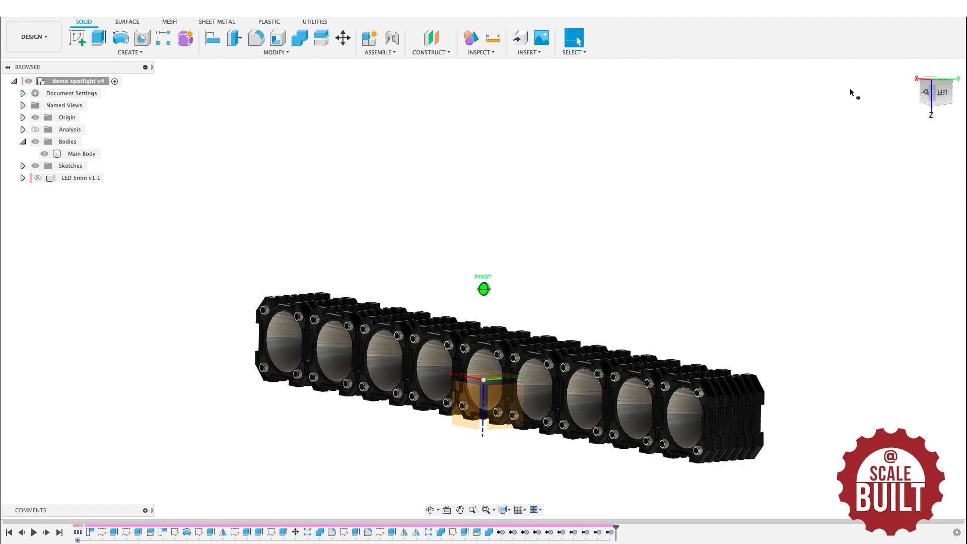
mouse_move(774, 84)
left_mouse_down()
mouse_move(855, 89)
mouse_move(683, 89)
mouse_move(731, 93)
mouse_move(698, 92)
left_mouse_up()
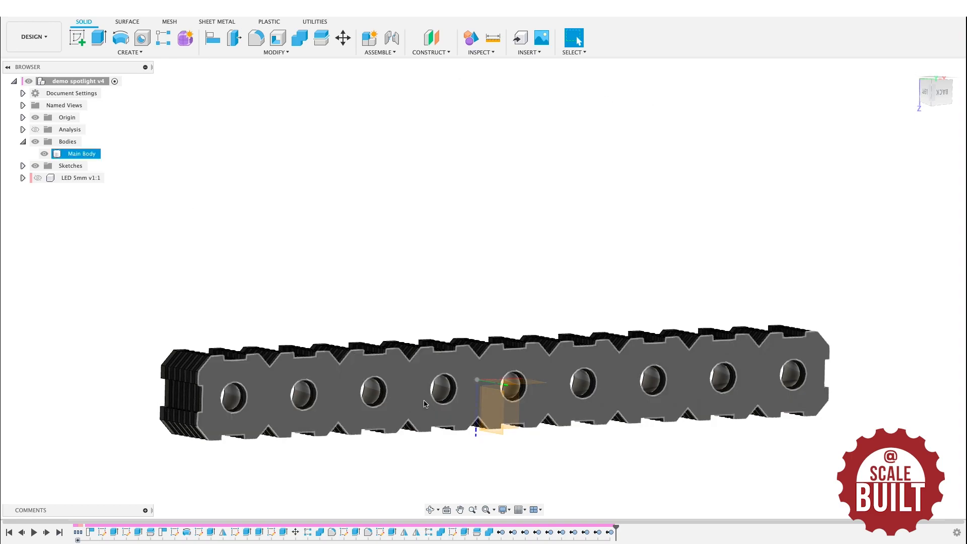
left_click(319, 159)
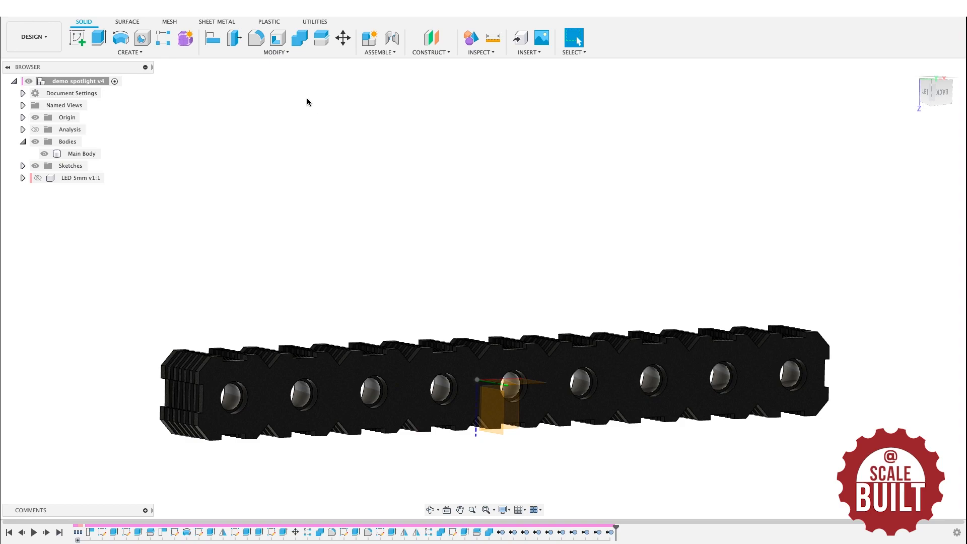
left_click(436, 52)
left_click(446, 65)
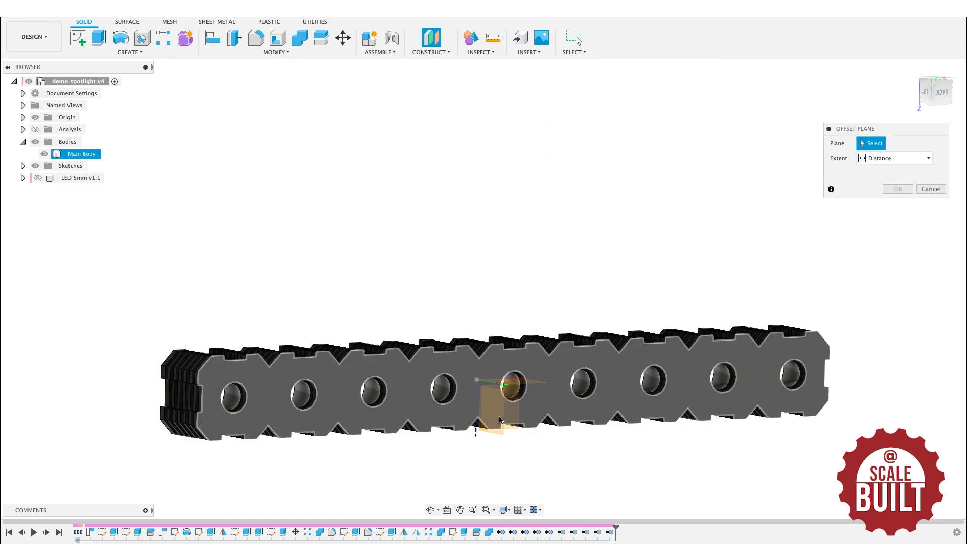
left_click(502, 436)
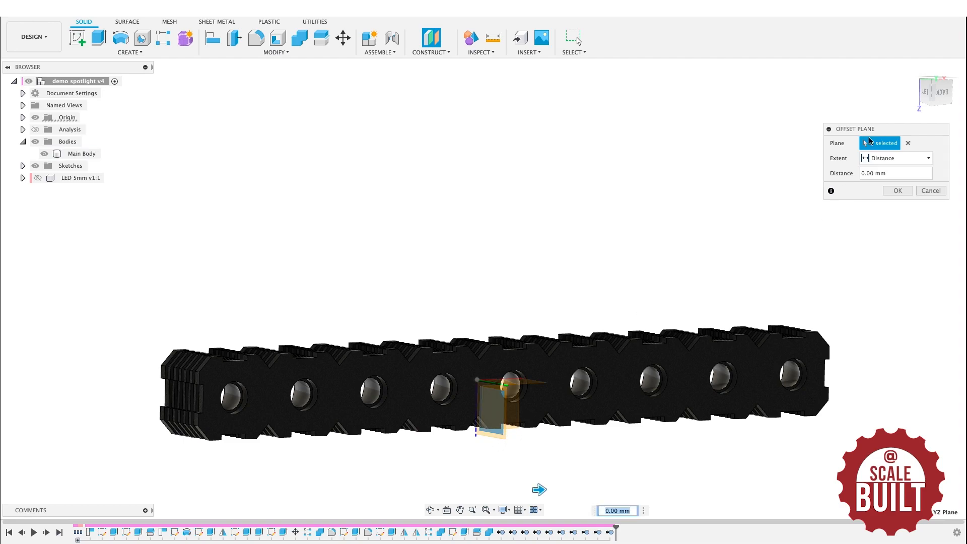
left_click(934, 99)
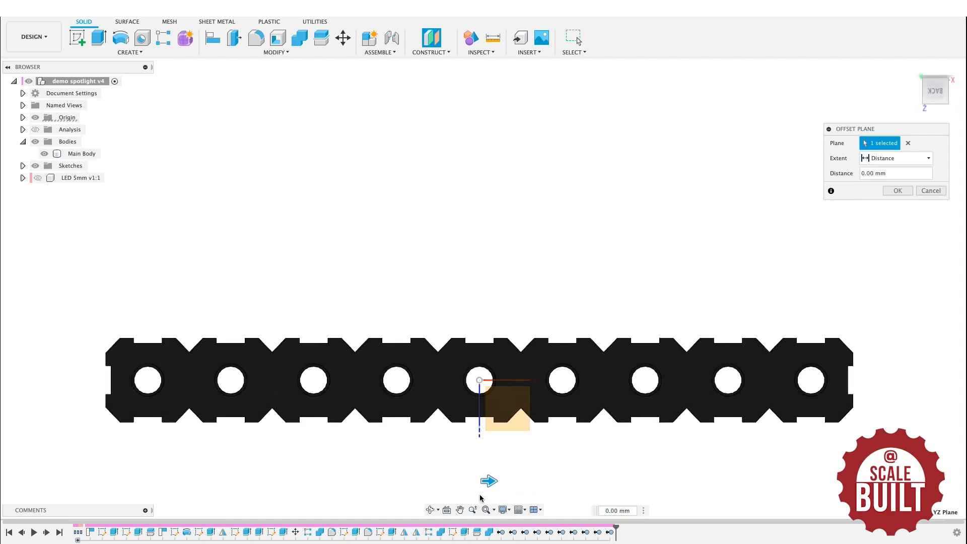
left_click_drag(490, 483, 112, 461)
scroll(114, 402, "up", 5)
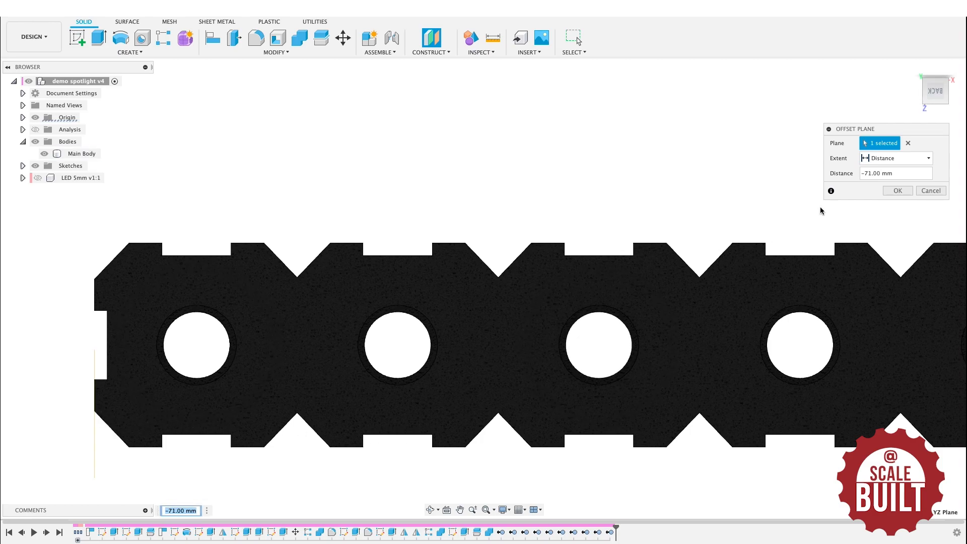
left_click(902, 191)
Sketch a centre-diameter circle on the offset plane at the bar's end, centred on the horizontal axis and reaching the housing's rear edge
scroll(188, 328, "down", 4)
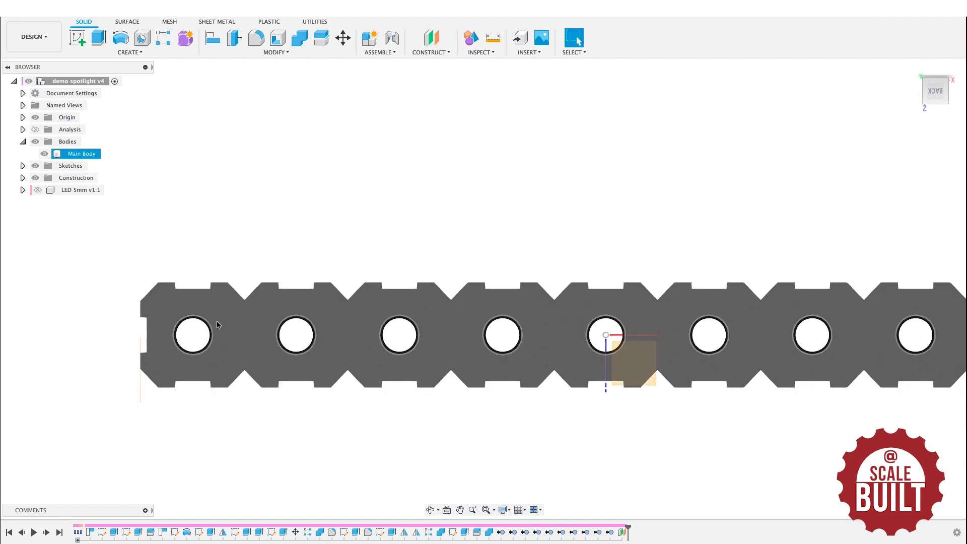
left_click_drag(933, 95, 957, 96)
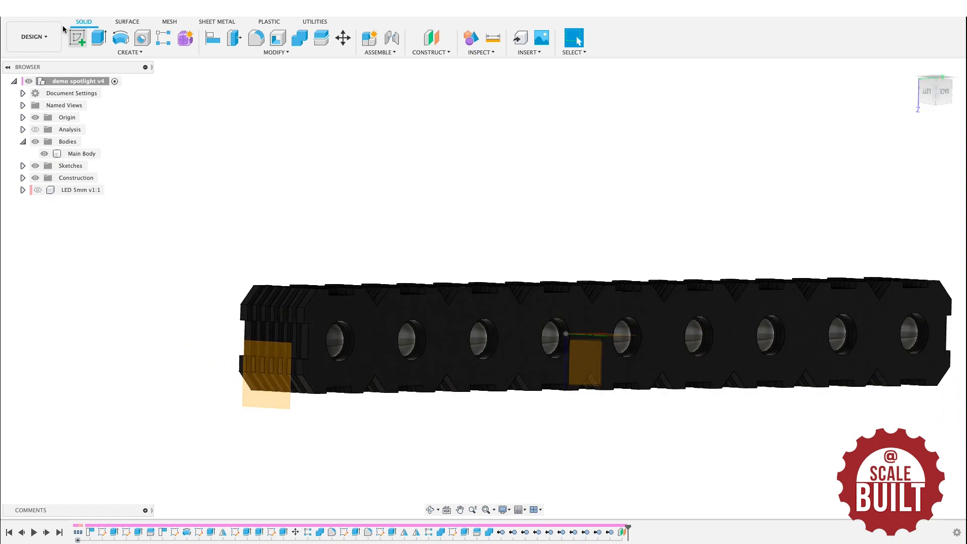
left_click(78, 37)
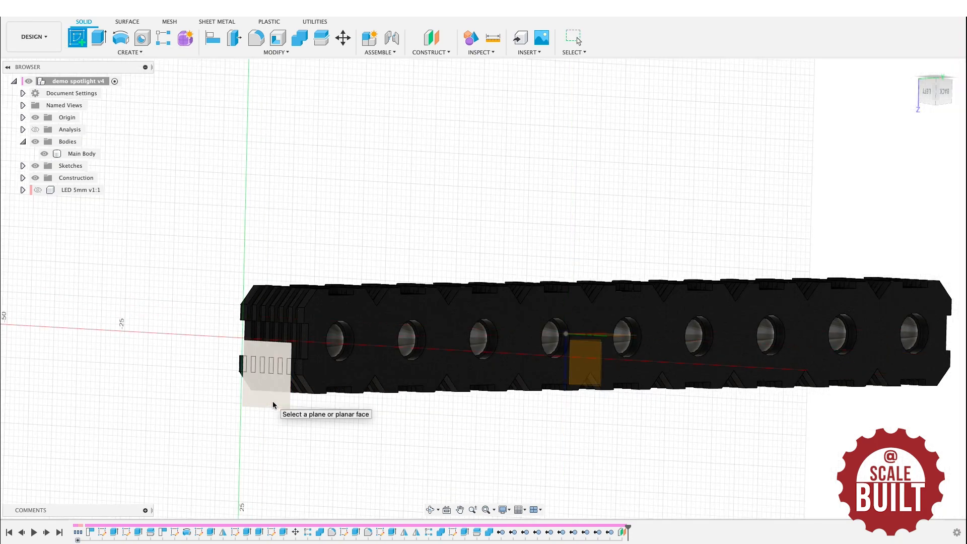
left_click(273, 405)
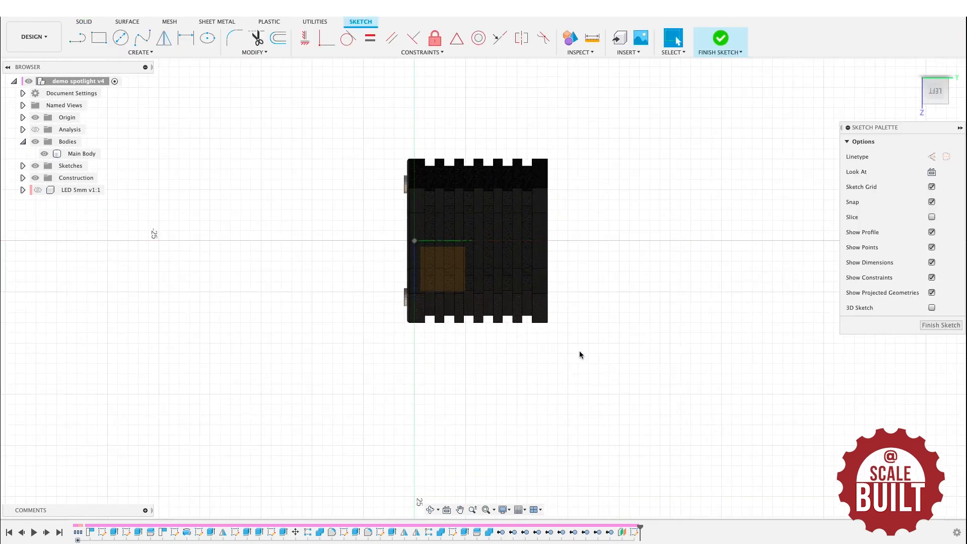
key("s")
left_click(619, 375)
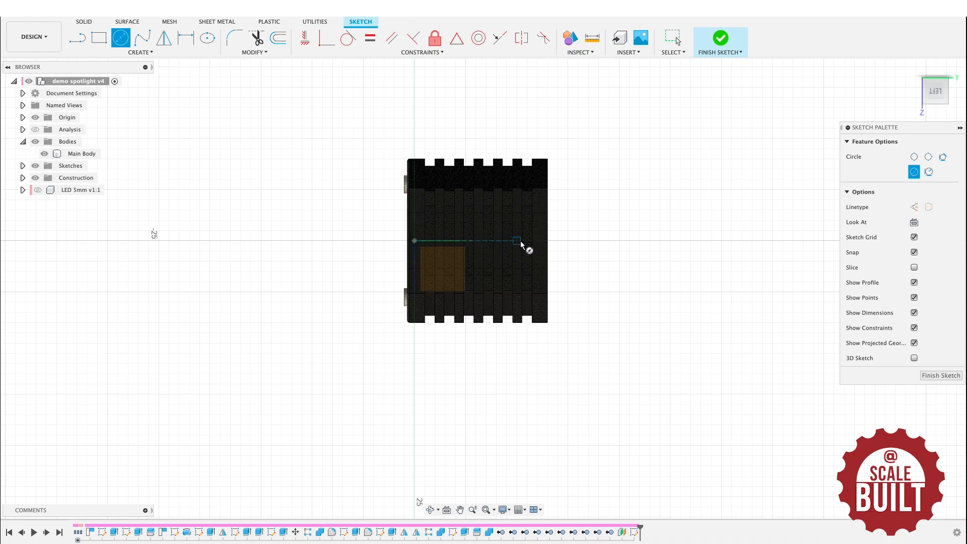
left_click(498, 243)
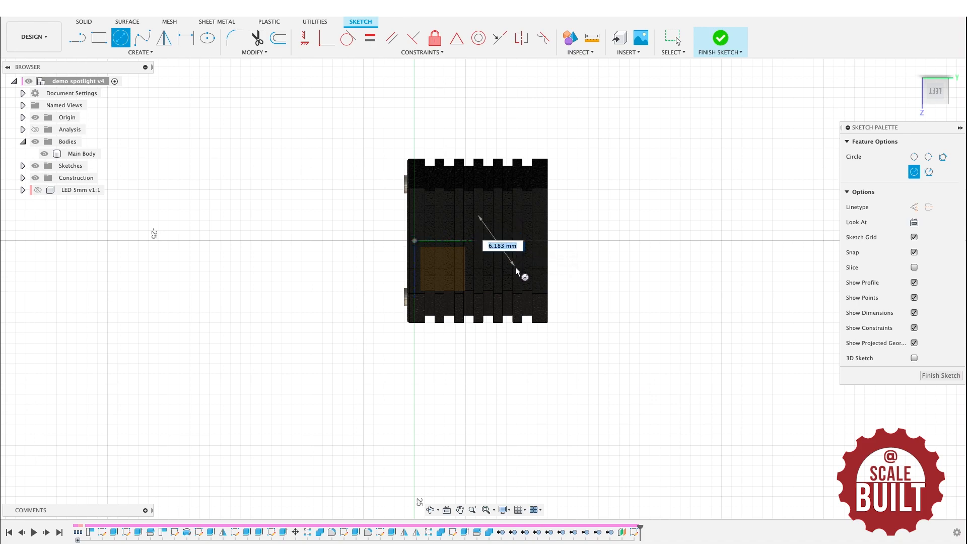
left_click(548, 241)
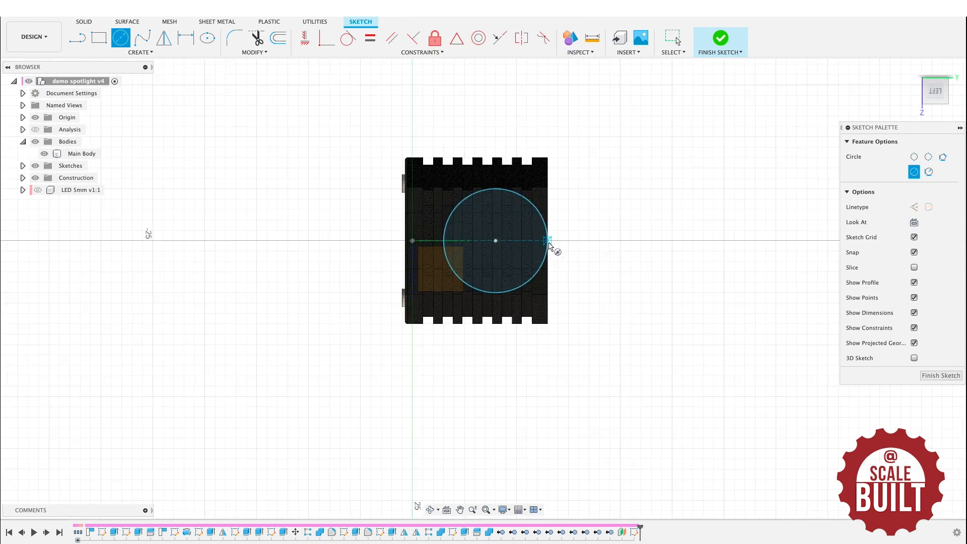
Extrude the circle profile 3 mm inward into the end of the bar
key("q")
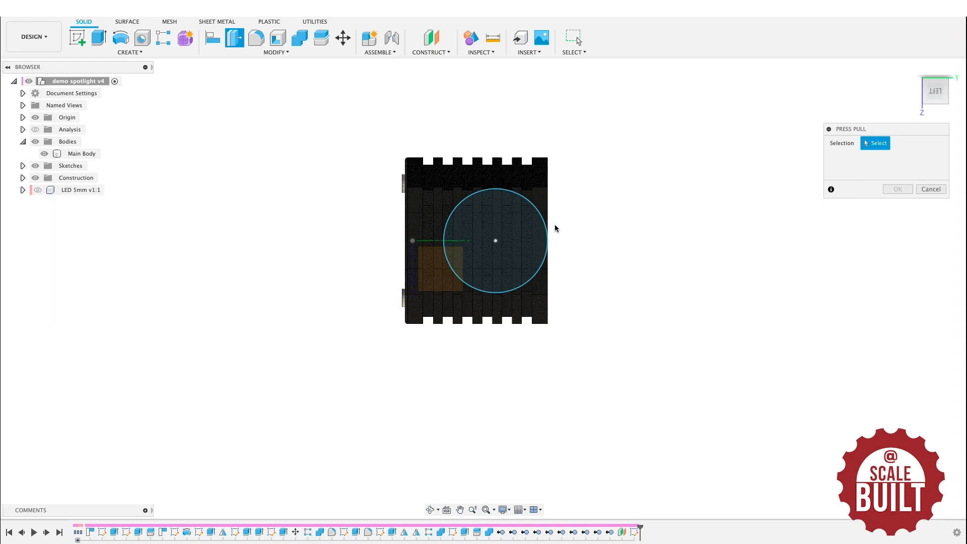
left_click(524, 230)
left_click_drag(932, 100, 782, 102)
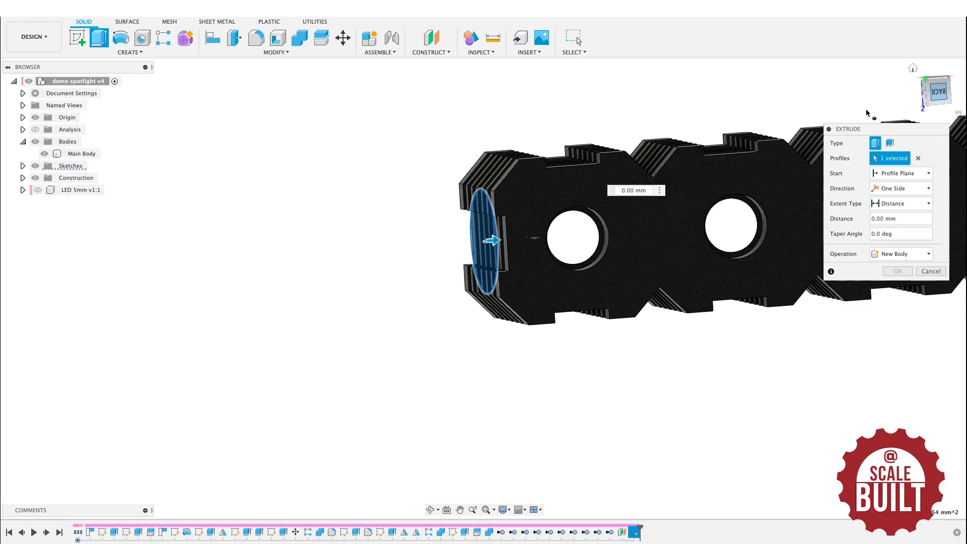
left_click_drag(517, 239, 546, 242)
Make the extrusion Two Sides, with a Side 2 distance of 6 mm outward from the bar's end
left_click(902, 189)
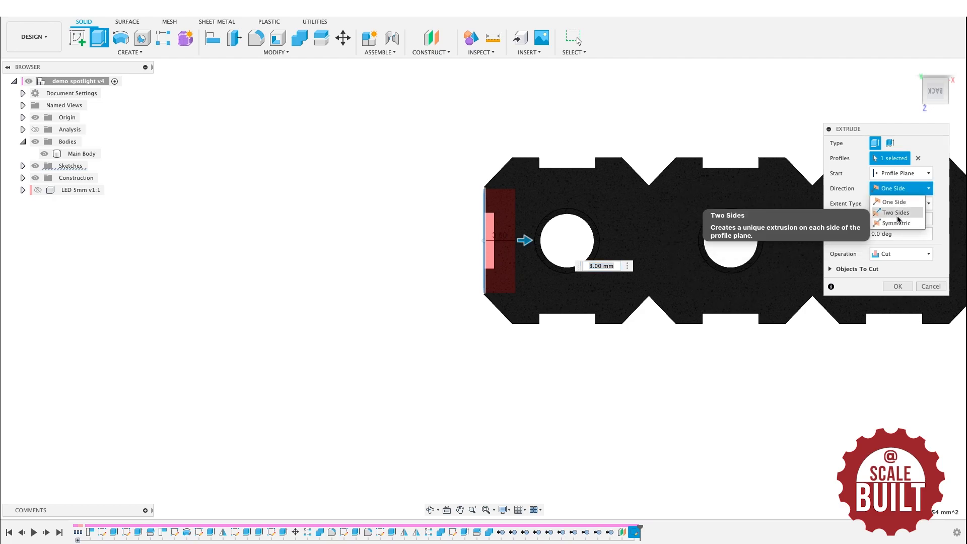
mouse_move(938, 94)
left_mouse_down()
mouse_move(931, 157)
mouse_move(938, 94)
left_mouse_up()
left_click(908, 190)
left_click(895, 200)
key("Down")
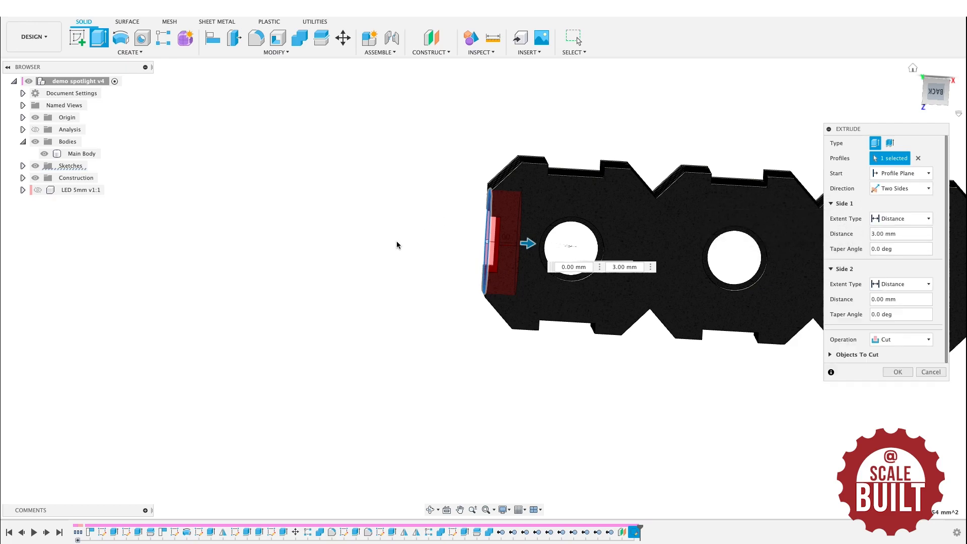
left_click_drag(479, 242, 416, 237)
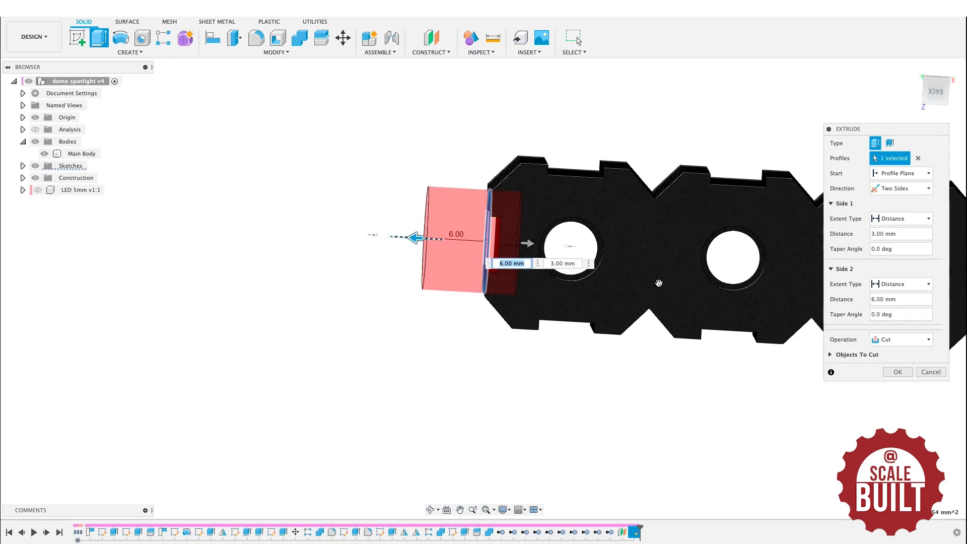
Set the extrude operation to New Body and complete the end cylinder
left_click(916, 339)
left_click(894, 385)
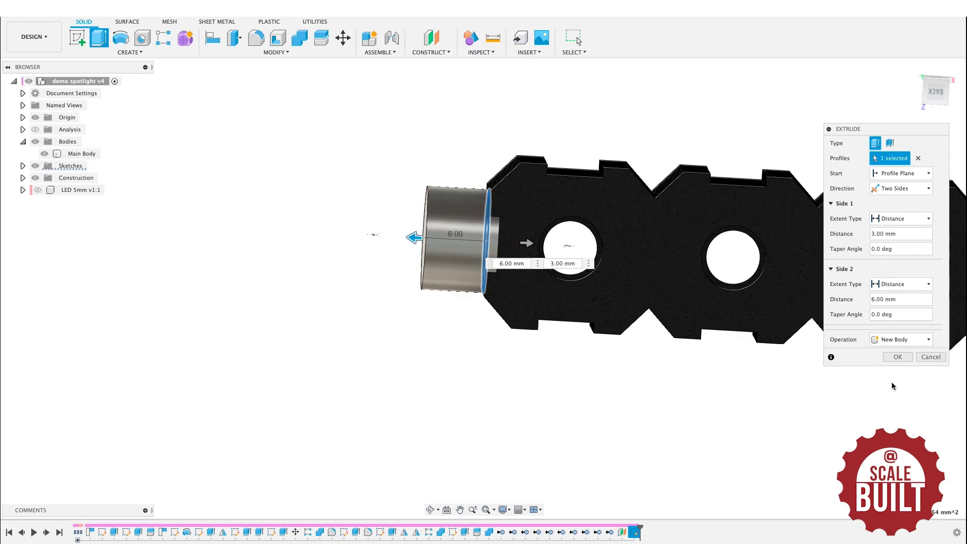
left_click_drag(937, 95, 798, 186)
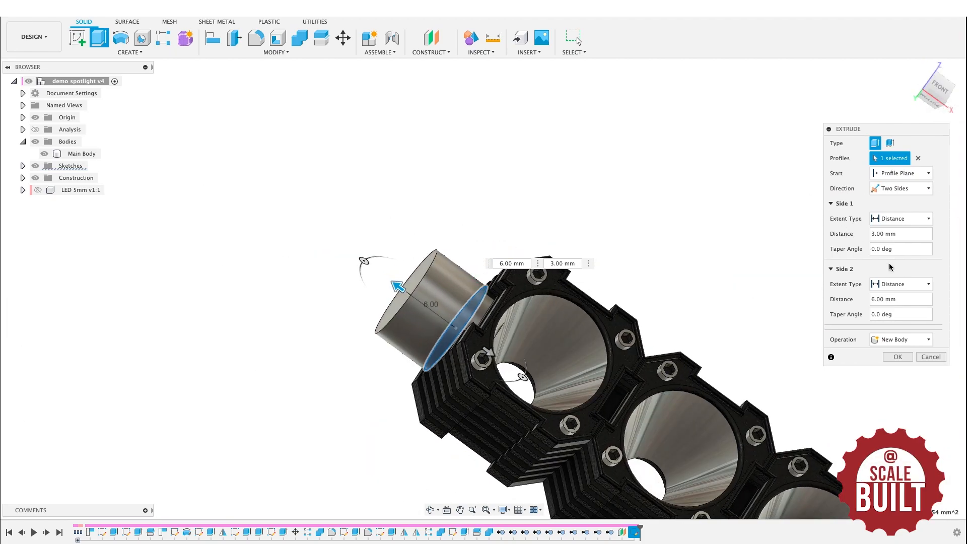
left_click(900, 358)
Split the end cylinder body using the conical reflector face of the adjacent light as the splitting tool
left_click_drag(936, 96, 878, 98)
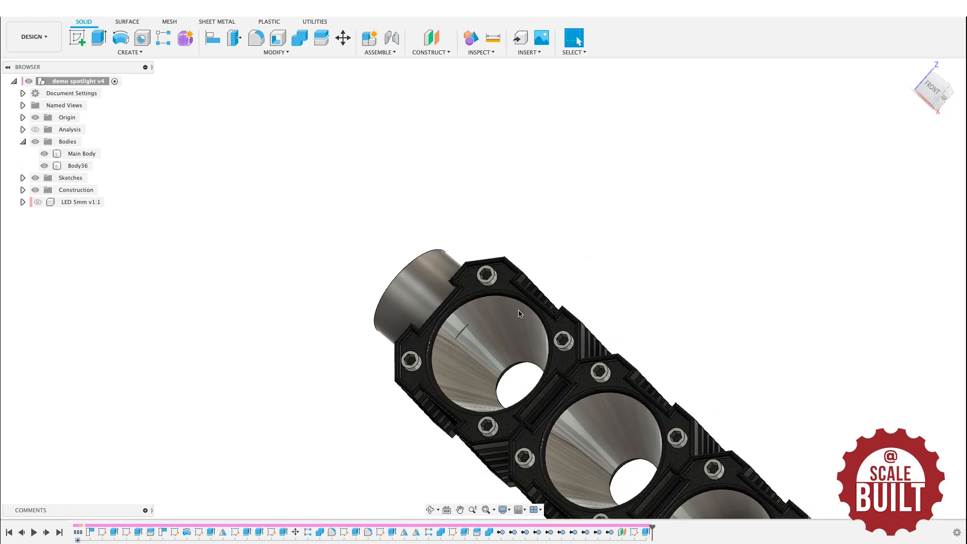
scroll(456, 332, "up", 4)
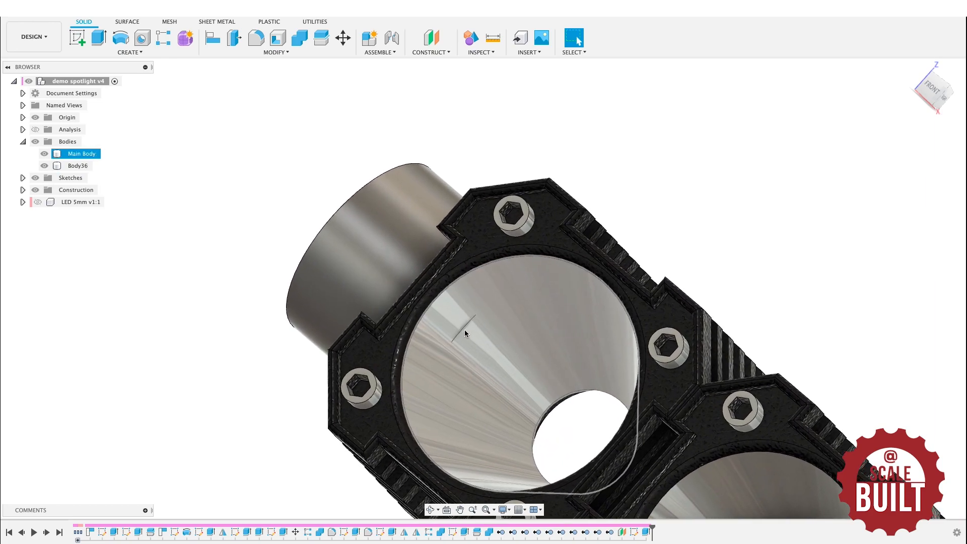
scroll(470, 327, "up", 3)
scroll(470, 328, "down", 1)
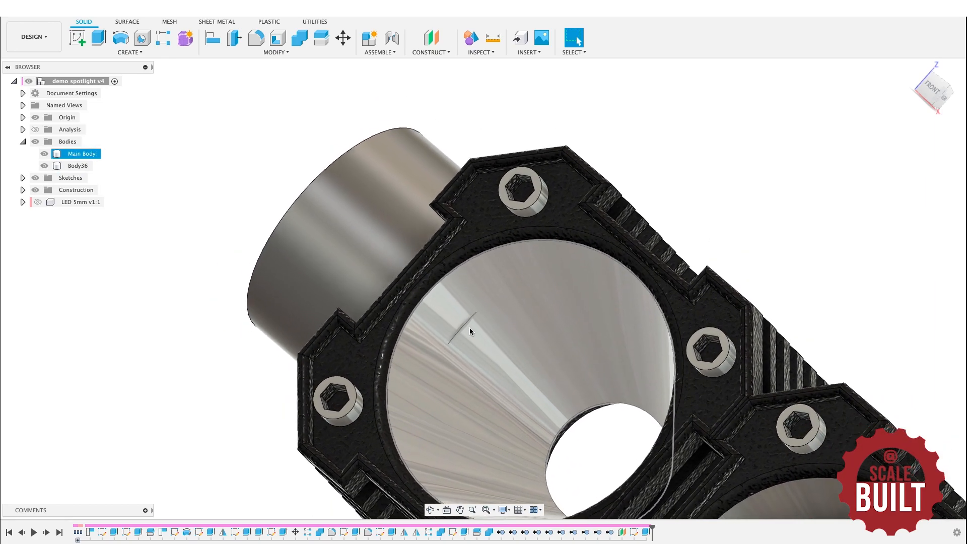
scroll(470, 328, "down", 2)
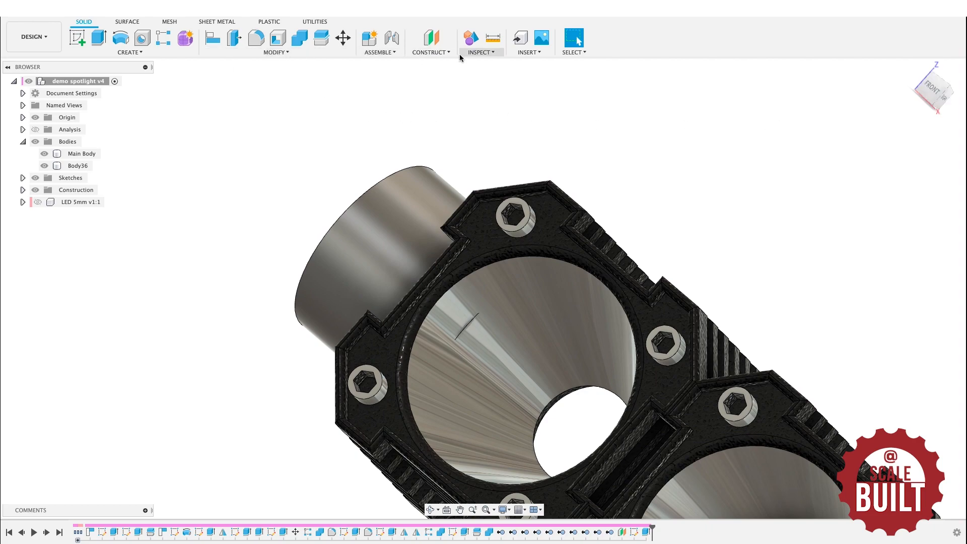
left_click_drag(922, 90, 931, 107)
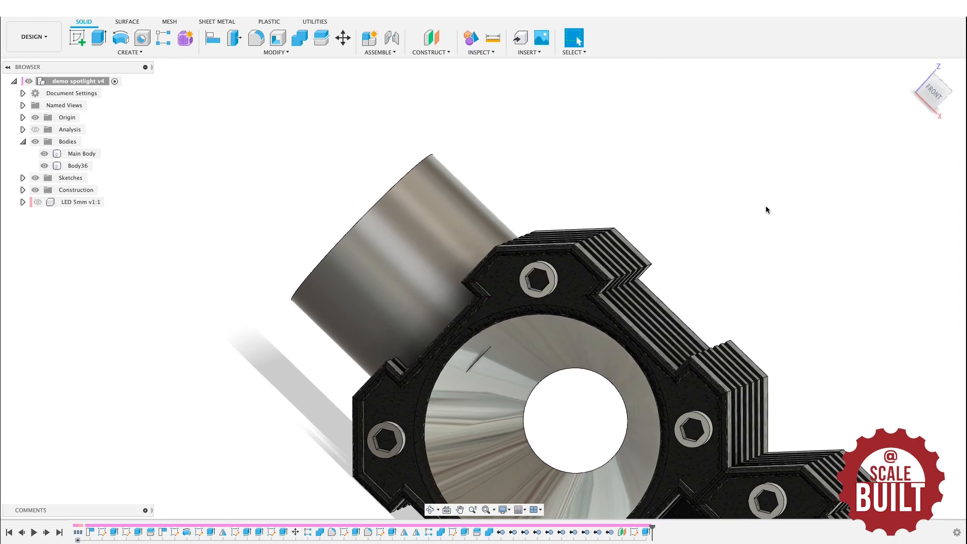
left_click(274, 52)
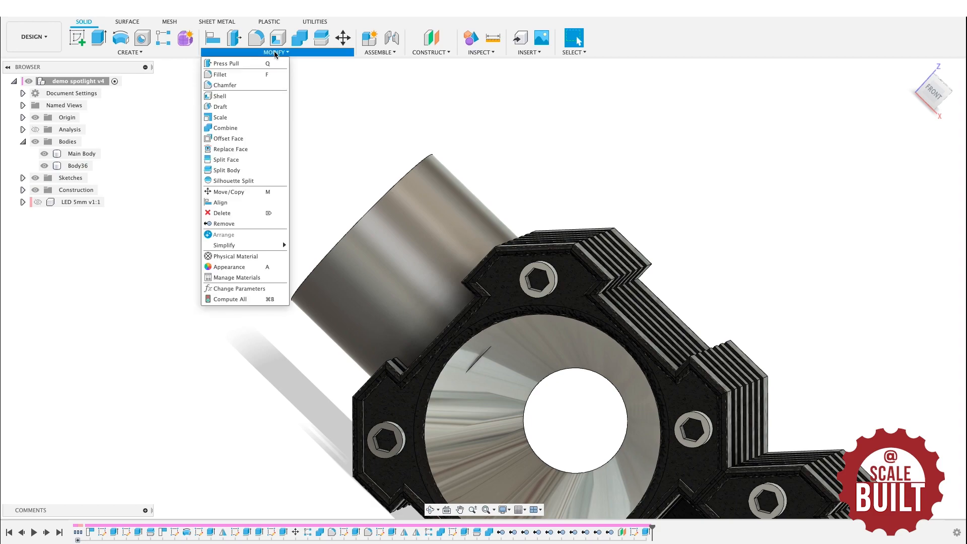
left_click(227, 170)
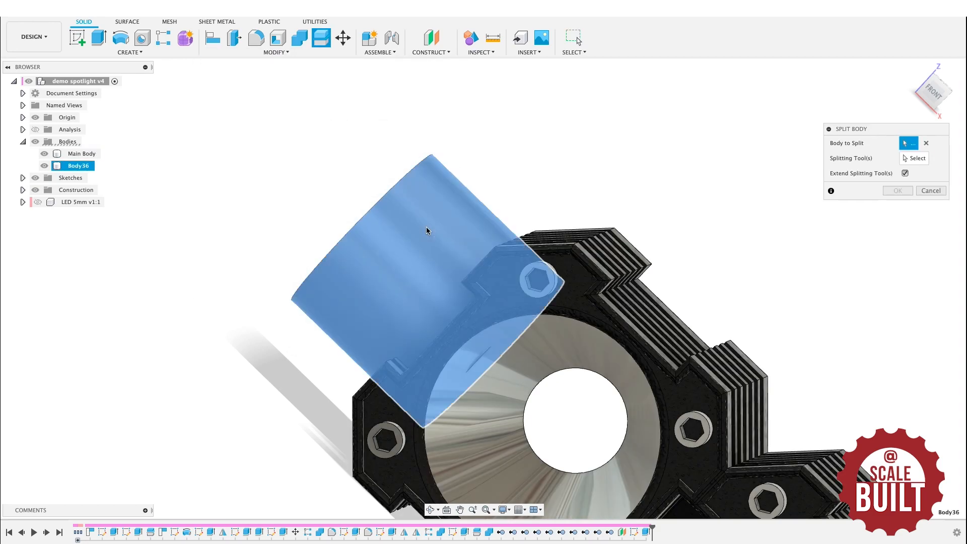
left_click(445, 231)
left_click(914, 159)
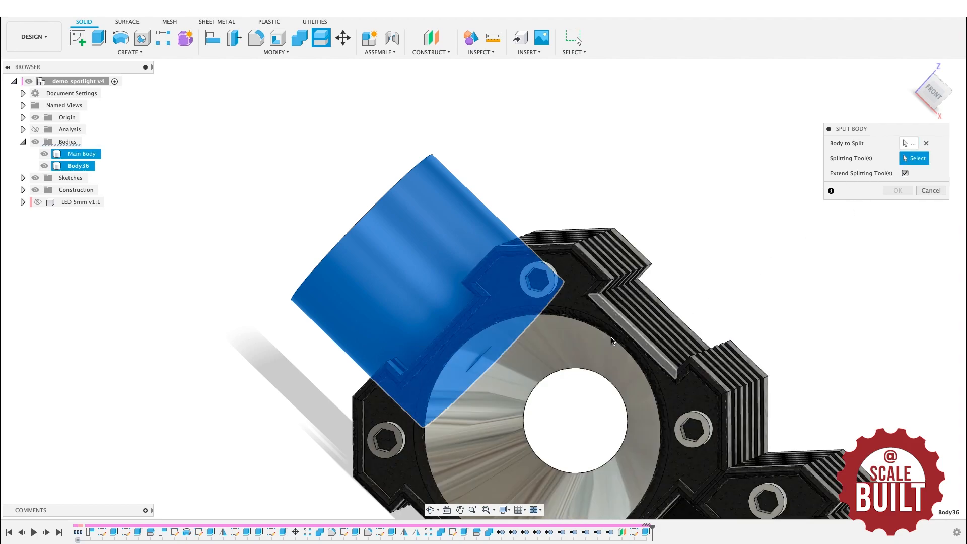
left_click(537, 347)
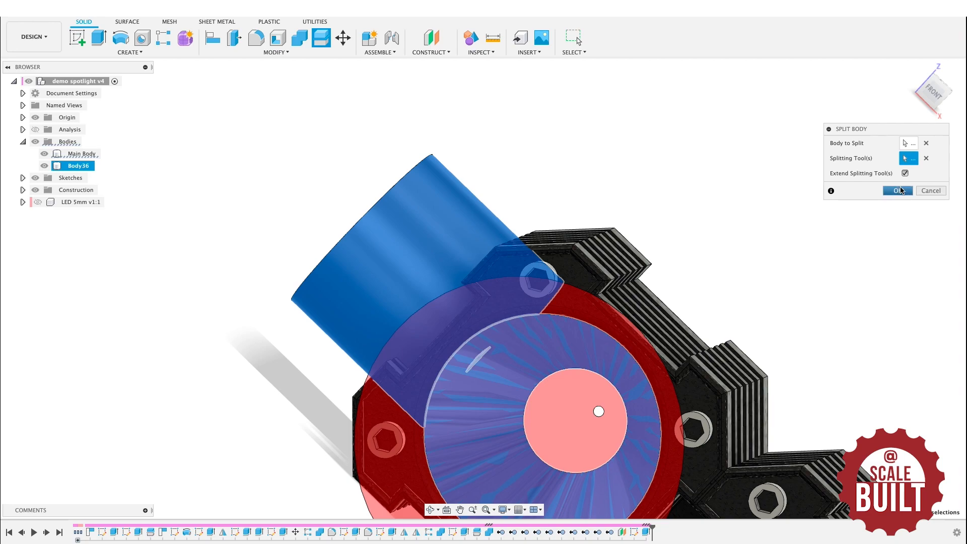
left_click(899, 191)
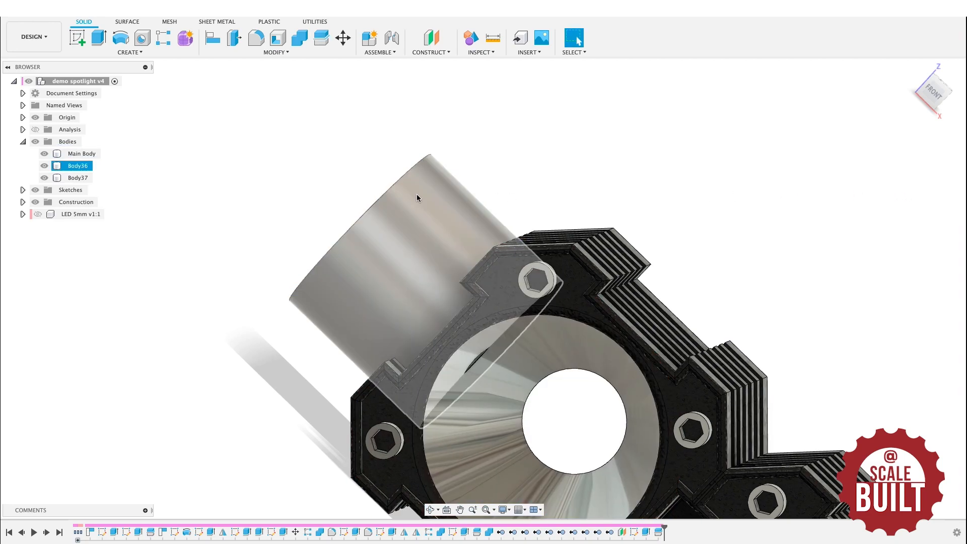
Check which split piece is which and hide Body37, the offcut poking into the reflector
left_click(43, 178)
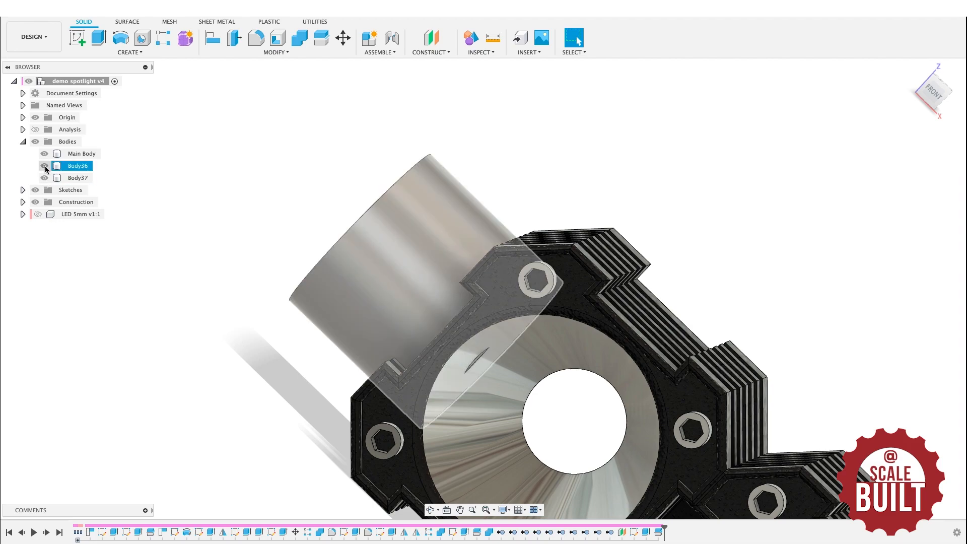
left_click(45, 166)
left_click(45, 166)
left_click(45, 178)
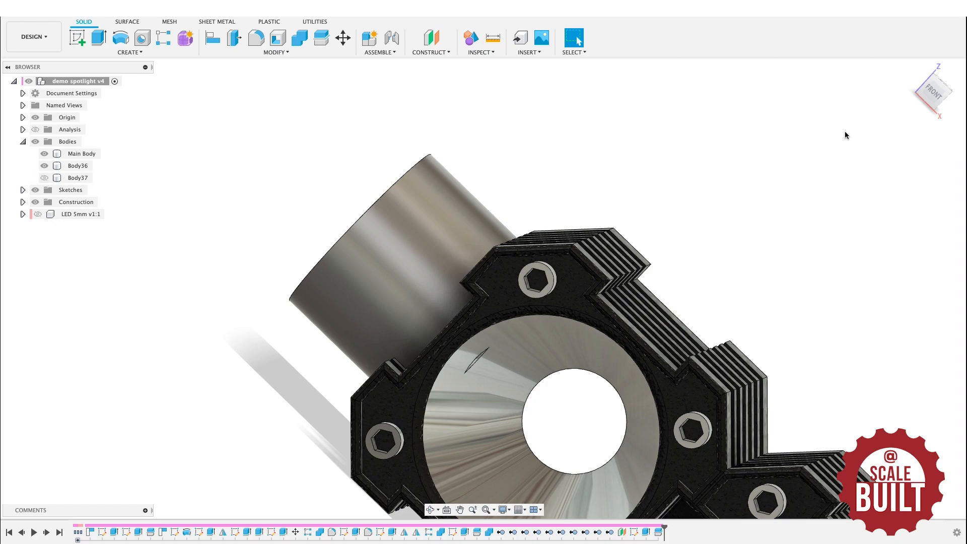
Sketch a 2 mm diameter circle at the centre of the end cylinder's outer face
left_click(913, 68)
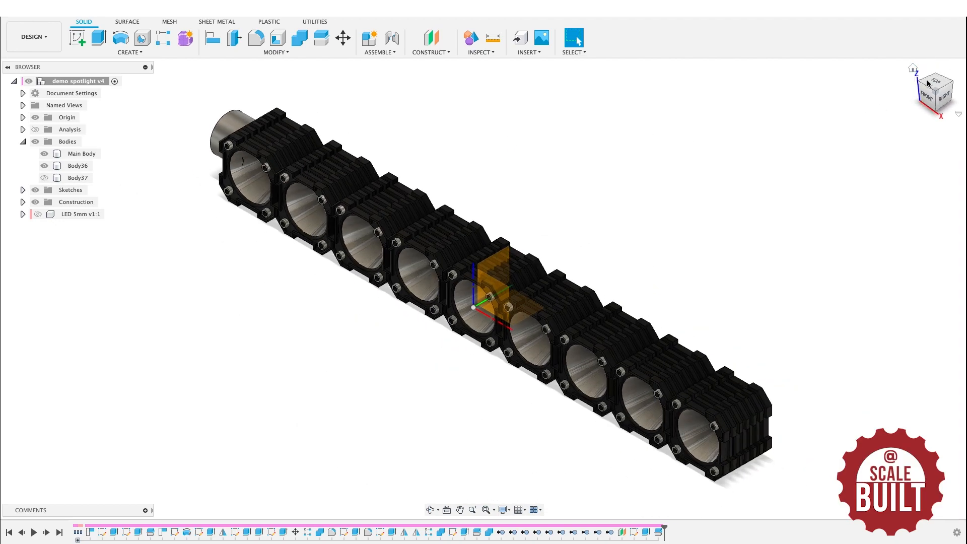
left_click_drag(920, 82, 655, 151)
scroll(207, 483, "up", 3)
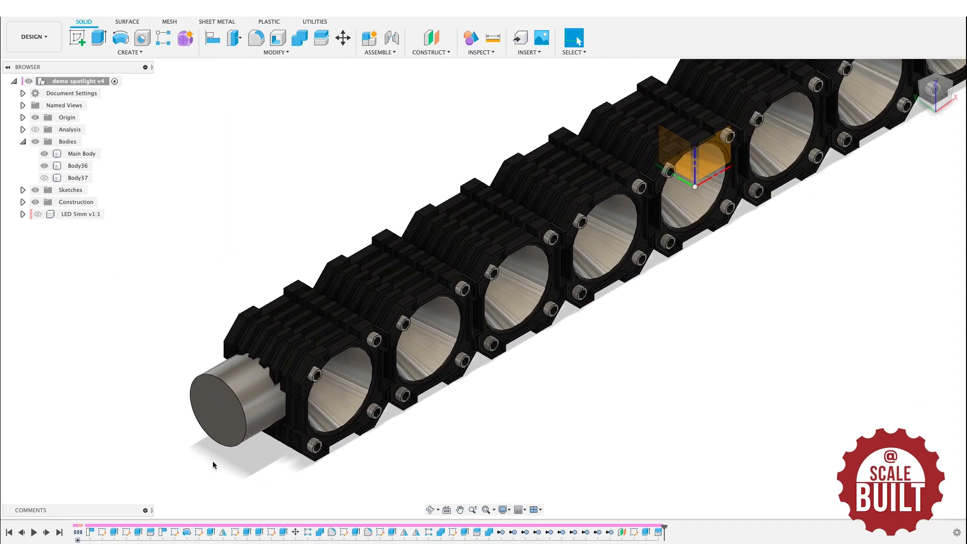
left_click(77, 38)
left_click(215, 414)
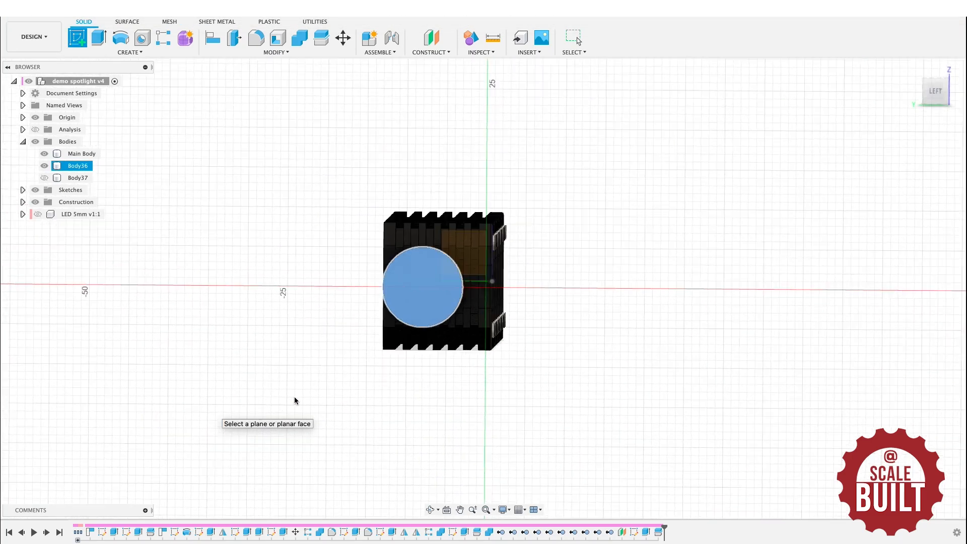
type("scircle")
key("Return")
type("2")
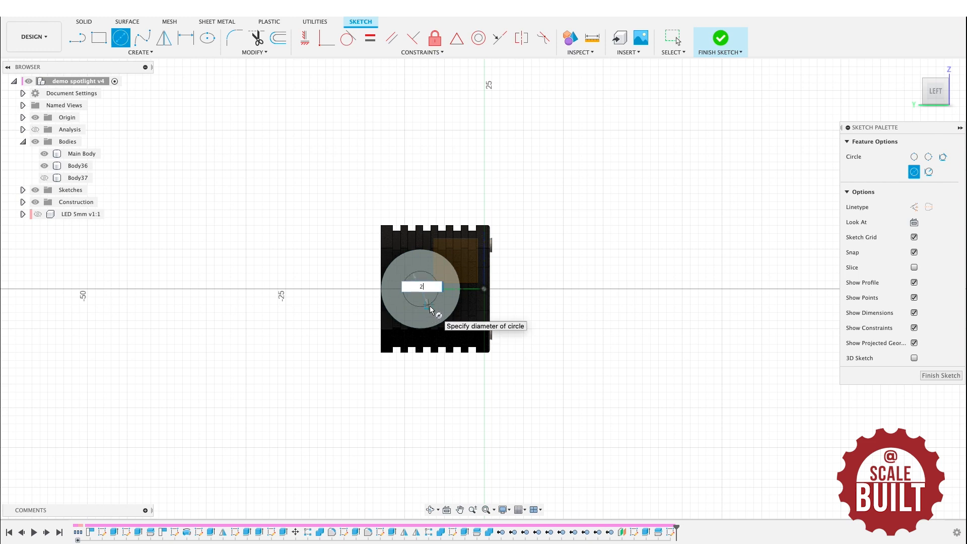
key("Return")
key("Escape")
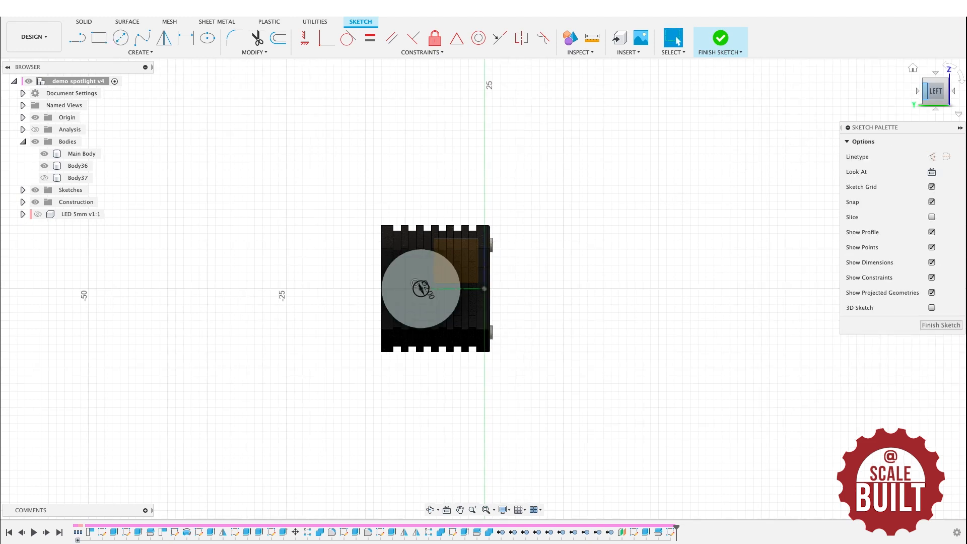
left_click_drag(935, 91, 929, 107)
key("q")
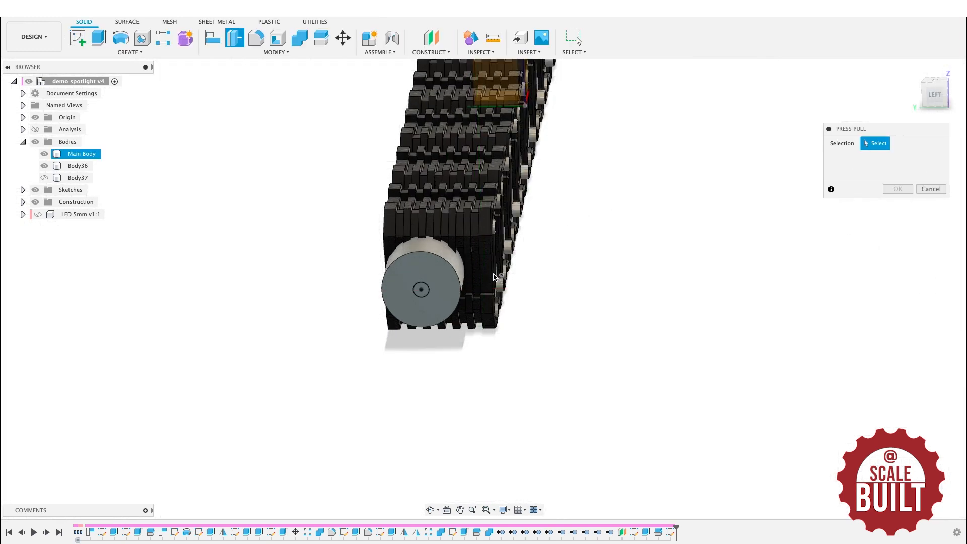
left_click(420, 290)
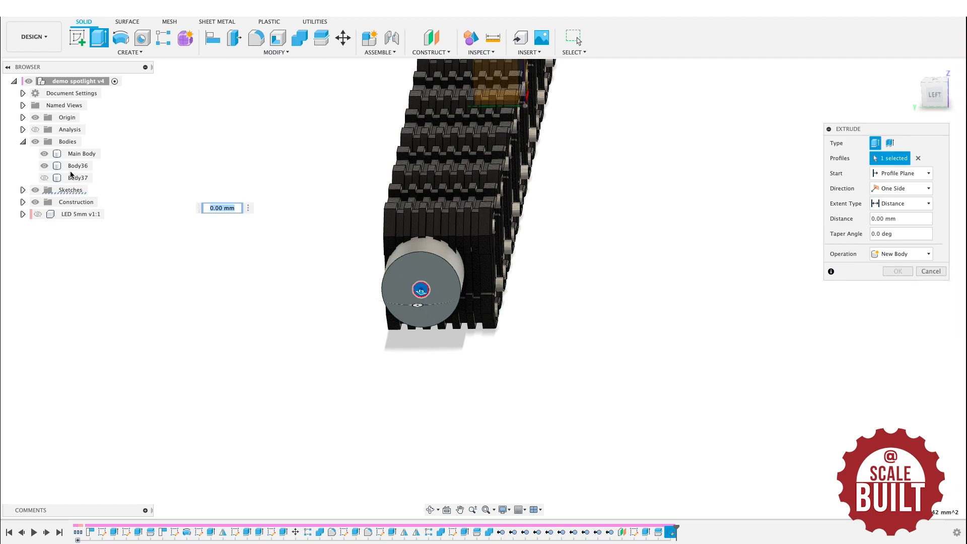
left_click(44, 154)
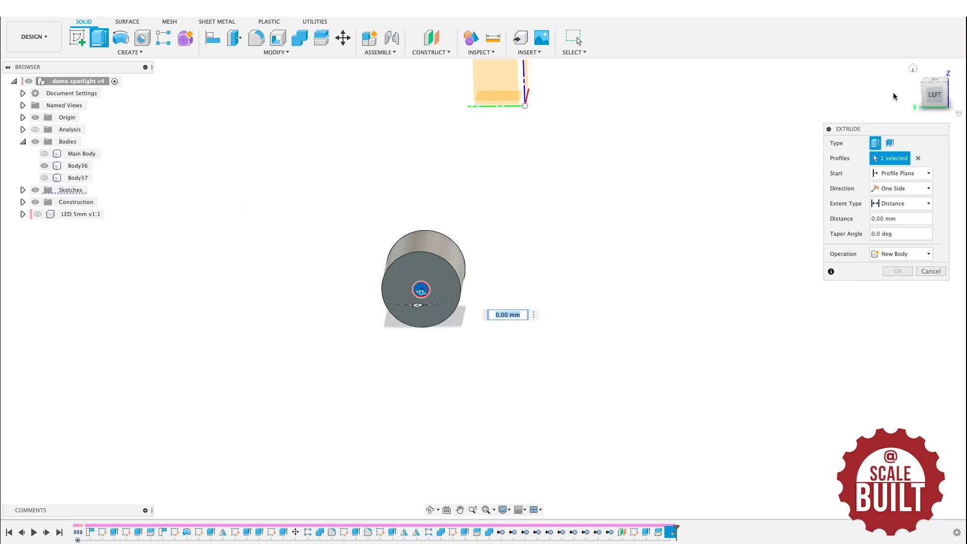
left_click_drag(924, 97, 781, 106)
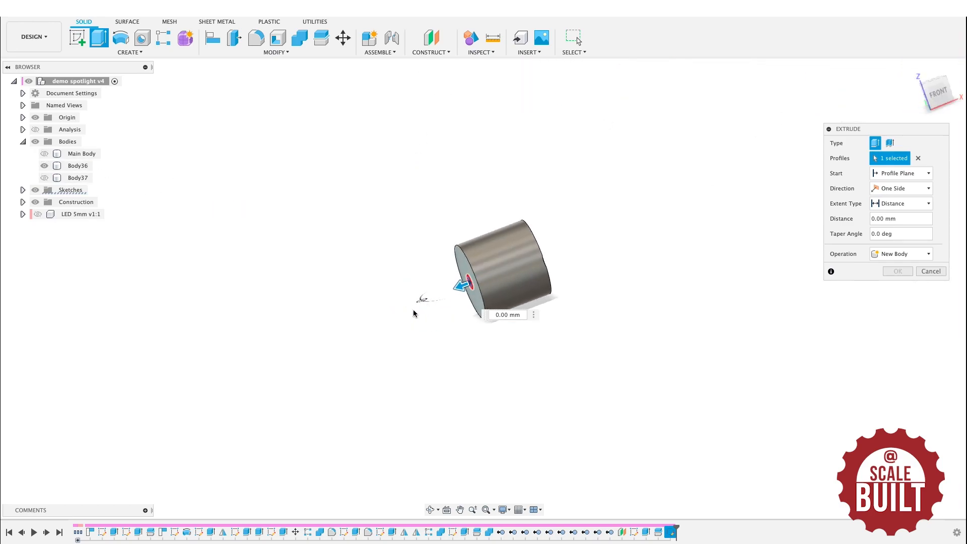
left_click_drag(461, 285, 582, 279)
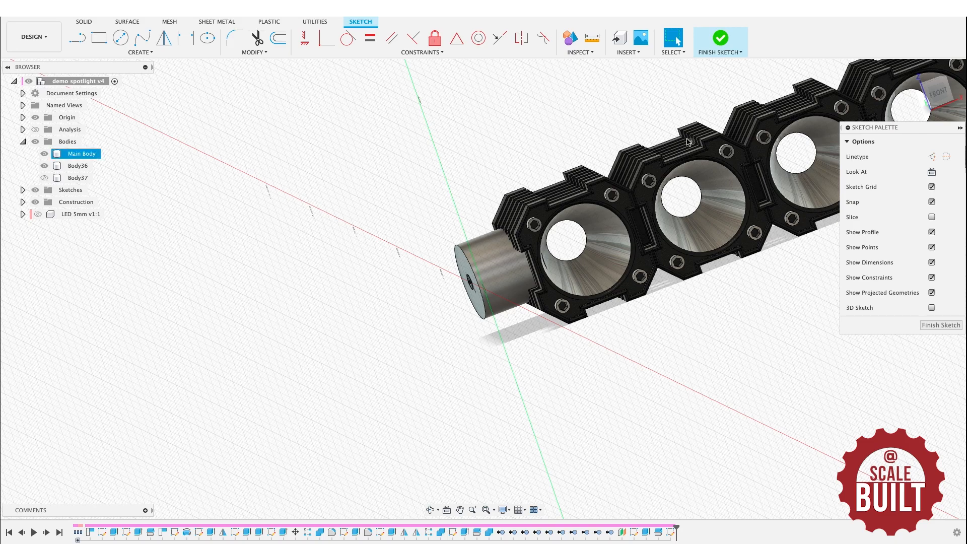
scroll(688, 141, "down", 5)
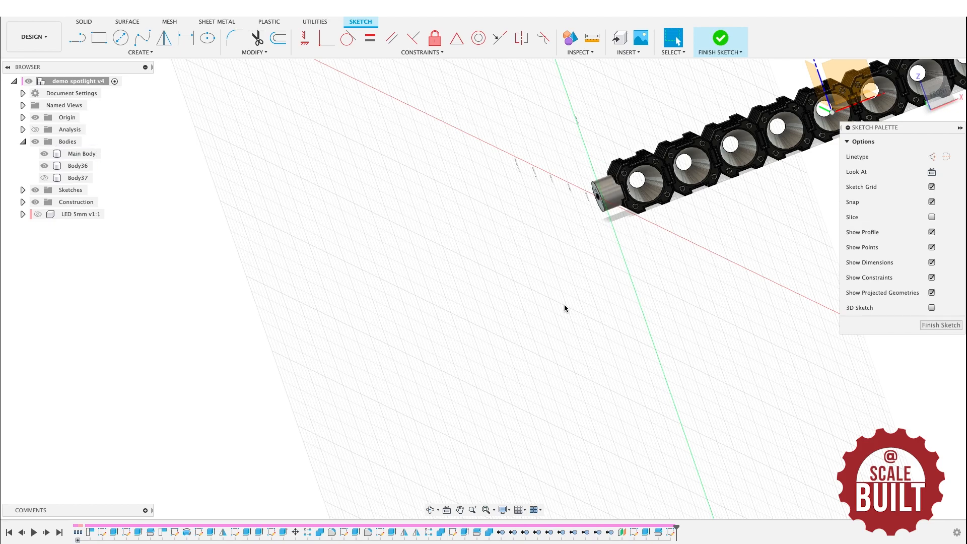
left_click(939, 326)
Mirror the end cylinder body (Body36) across the origin plane at the bar's midpoint as a new body
scroll(622, 189, "up", 5)
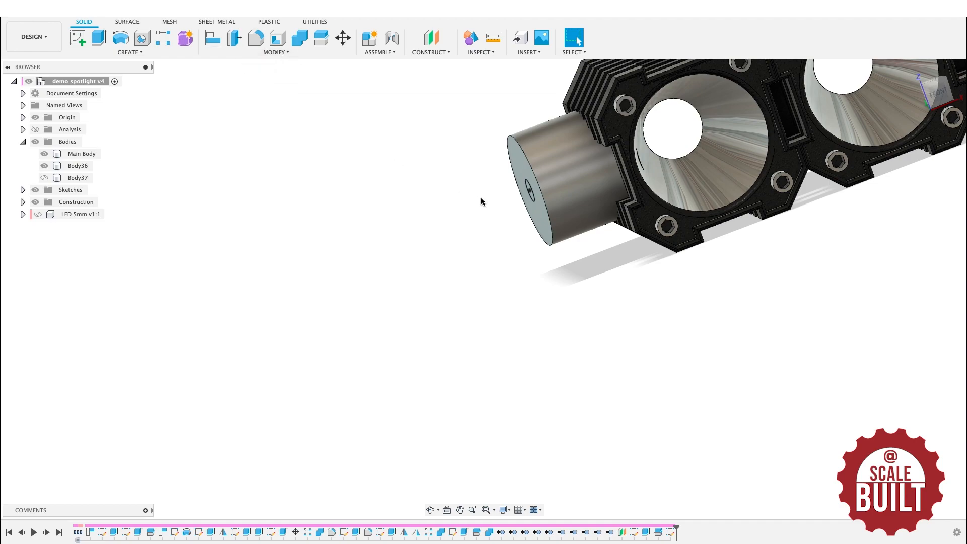
scroll(477, 199, "down", 5)
left_click(510, 196)
scroll(589, 210, "down", 5)
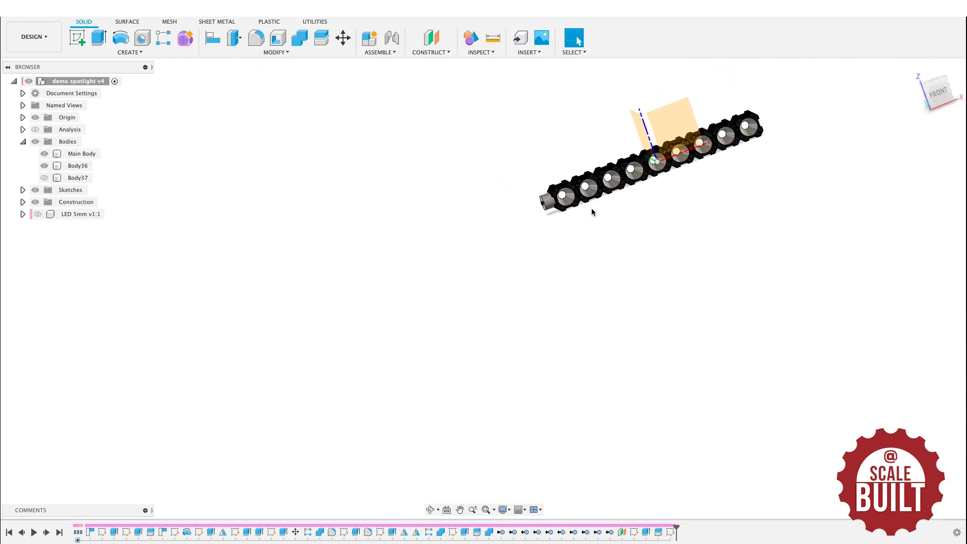
scroll(721, 141, "up", 5)
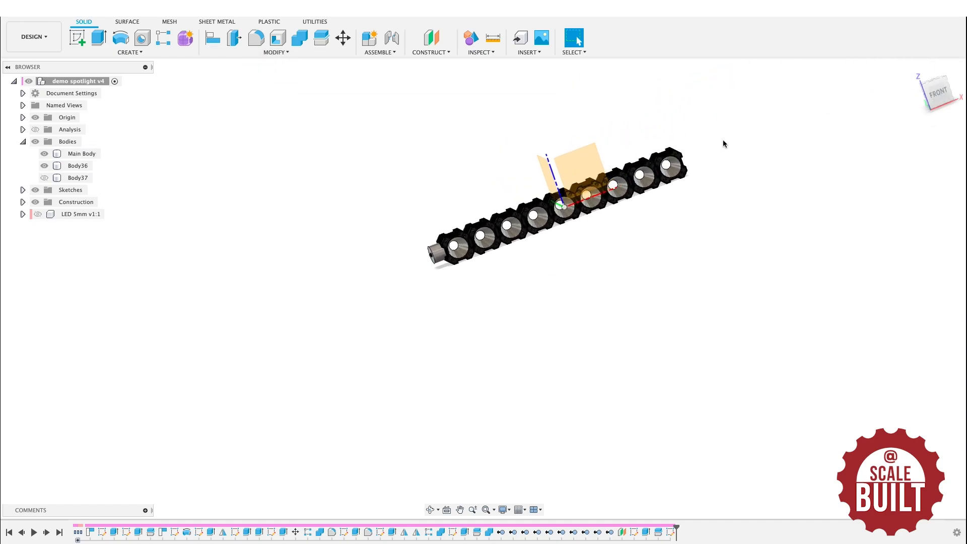
left_click(130, 52)
left_click(111, 274)
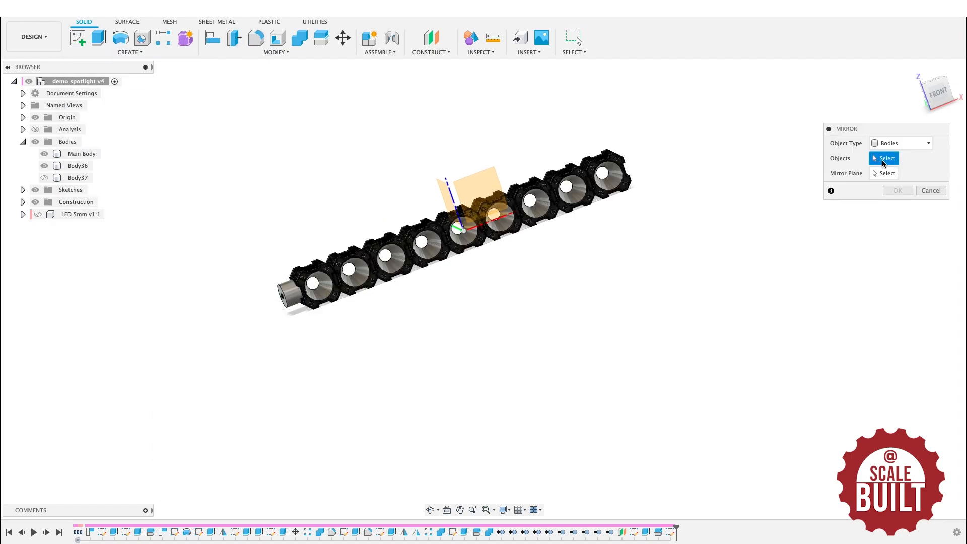
left_click(78, 165)
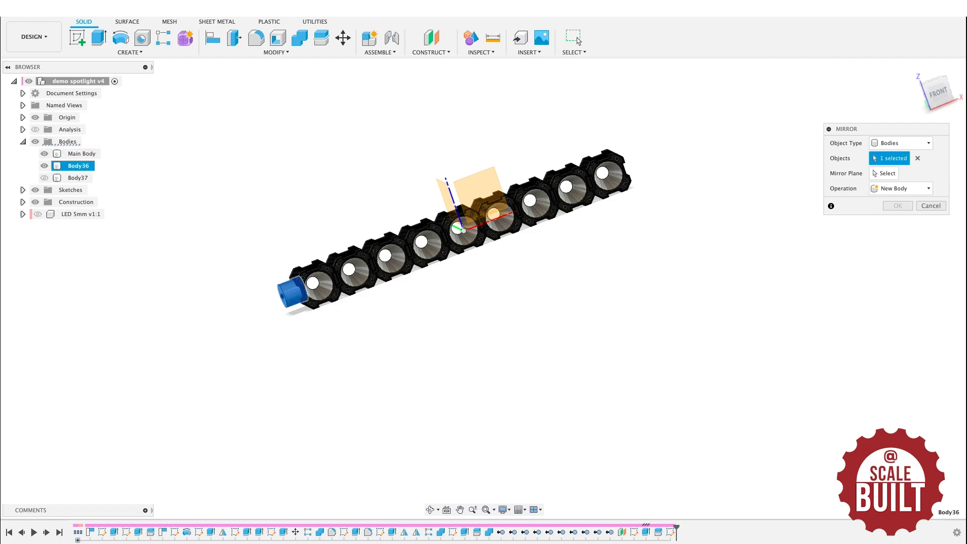
left_click(886, 173)
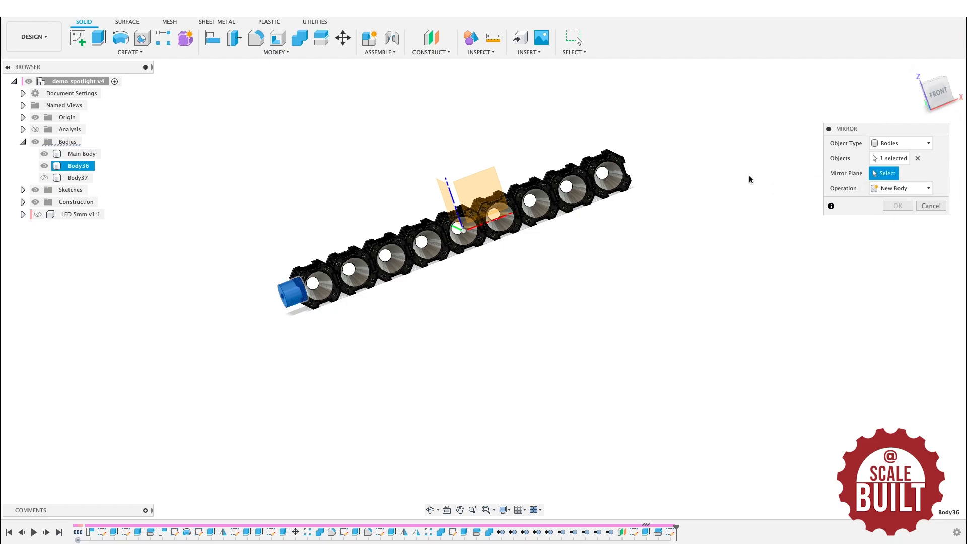
left_click(445, 196)
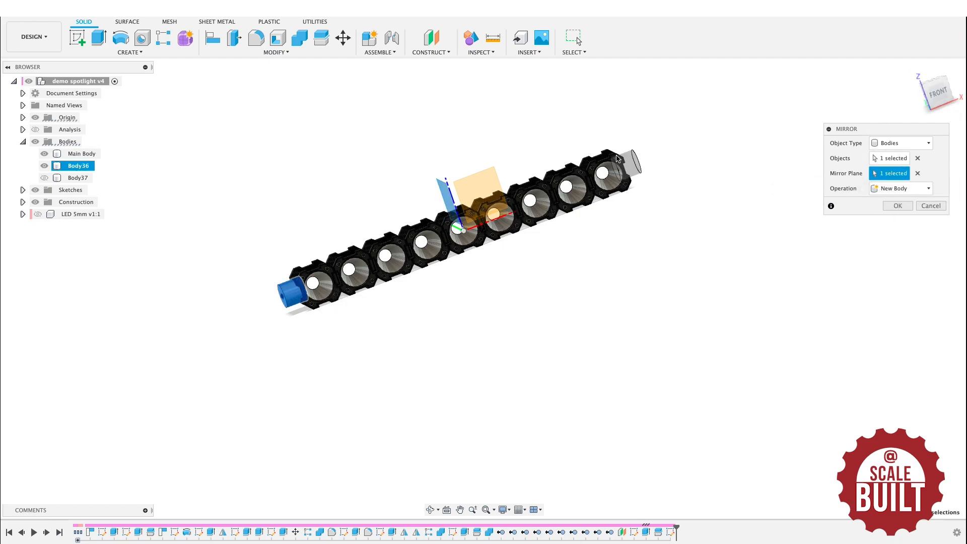
left_click(898, 206)
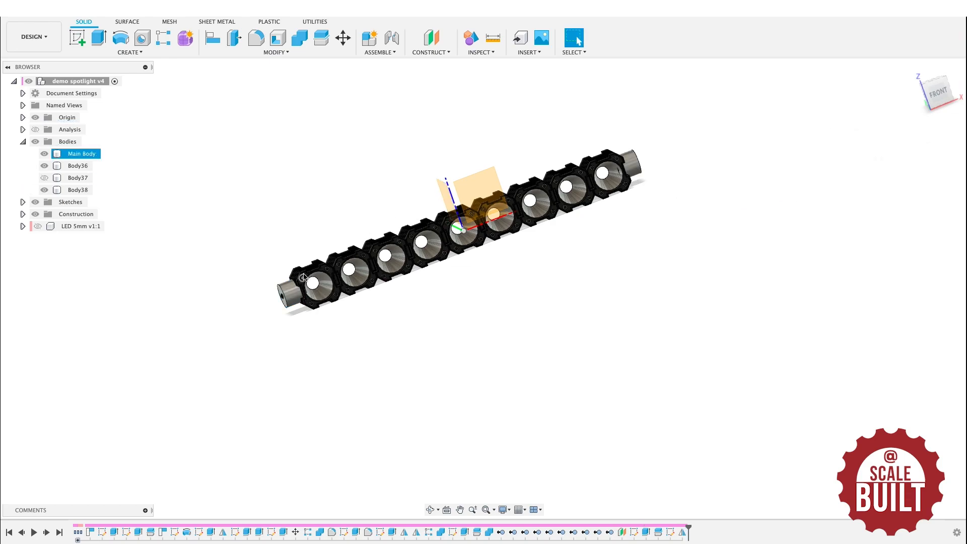
Combine both end cylinders, Body36 and Body38, with Main Body using the Join operation
scroll(313, 287, "up", 5)
left_click(298, 297)
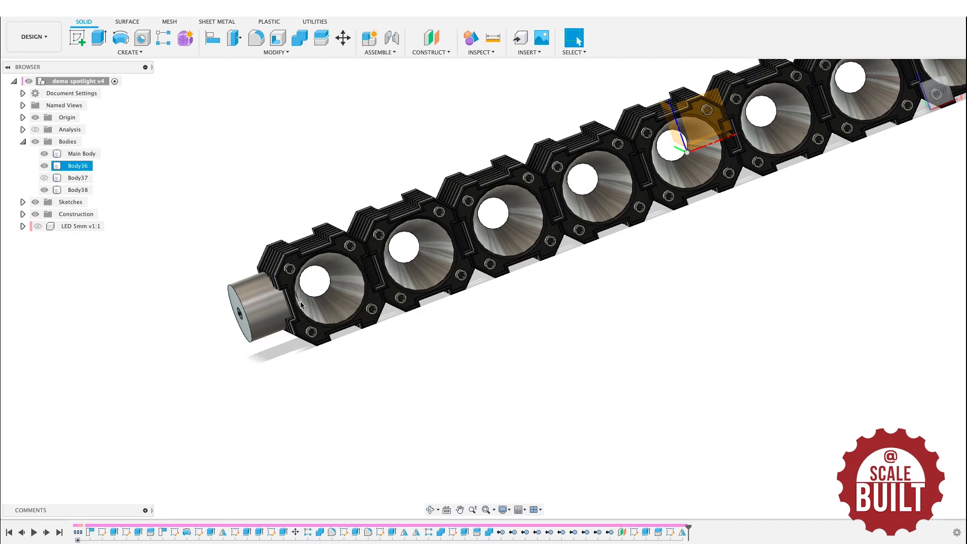
scroll(598, 238, "down", 5)
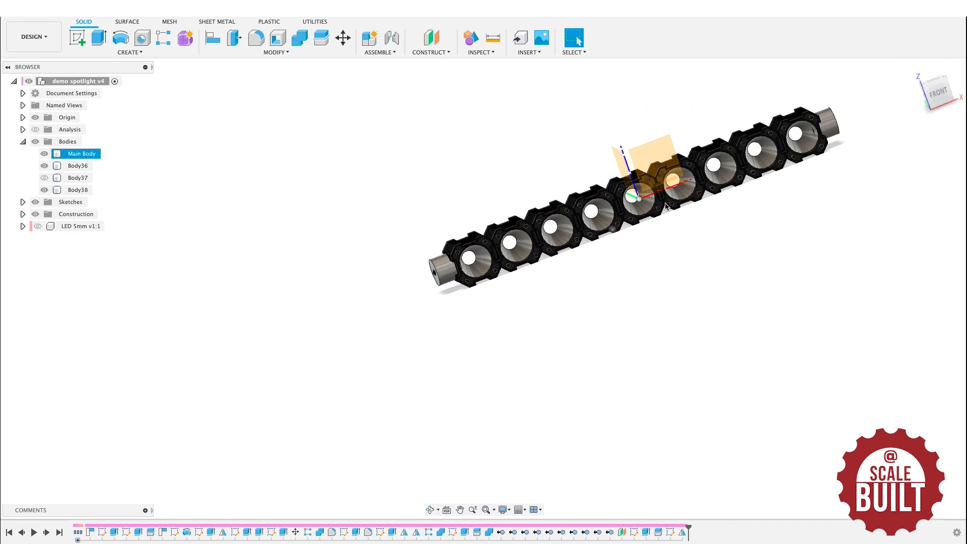
scroll(763, 187, "up", 10)
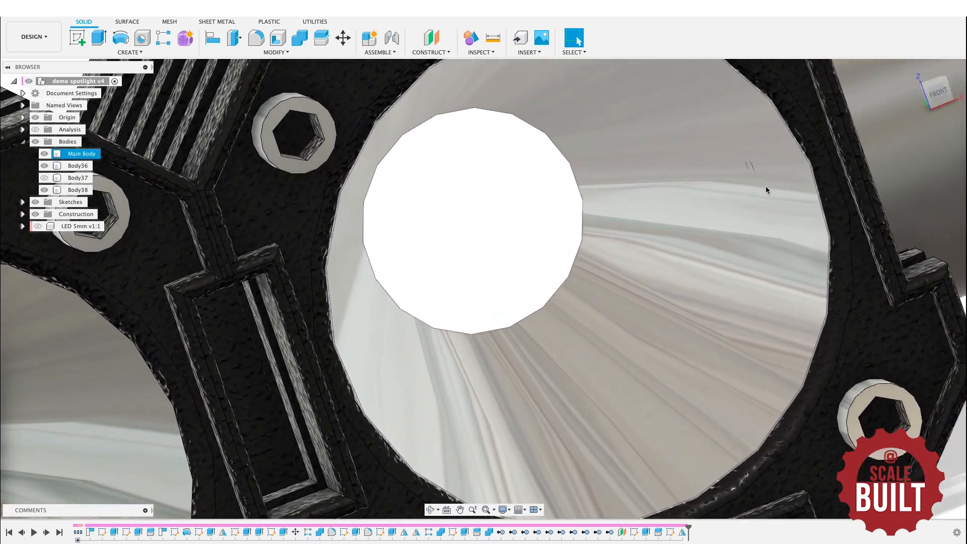
scroll(761, 184, "down", 12)
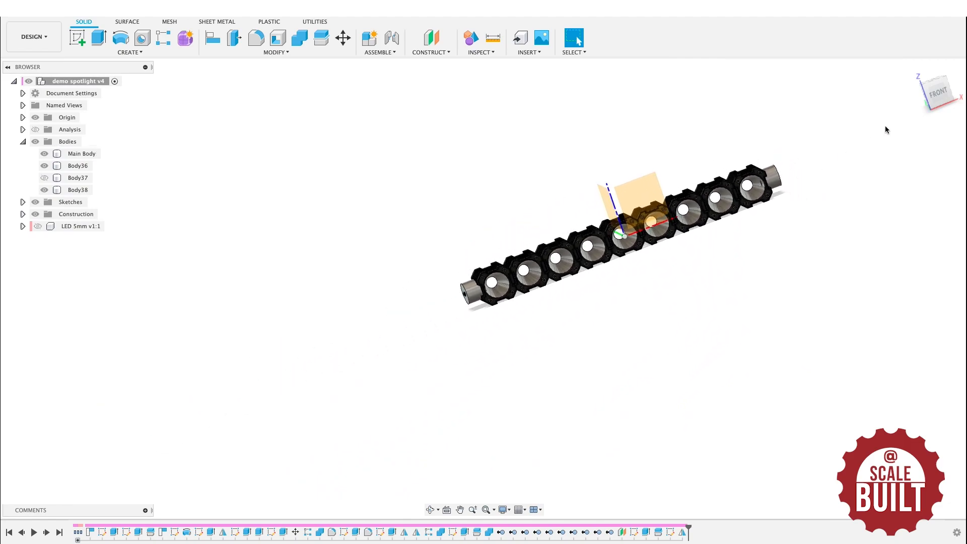
left_click_drag(943, 97, 602, 142)
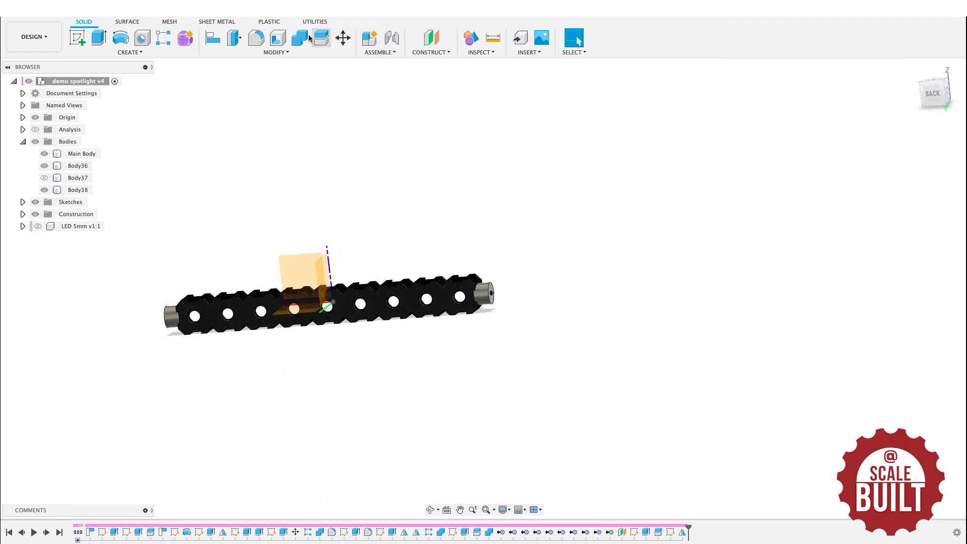
left_click(275, 52)
left_click(225, 128)
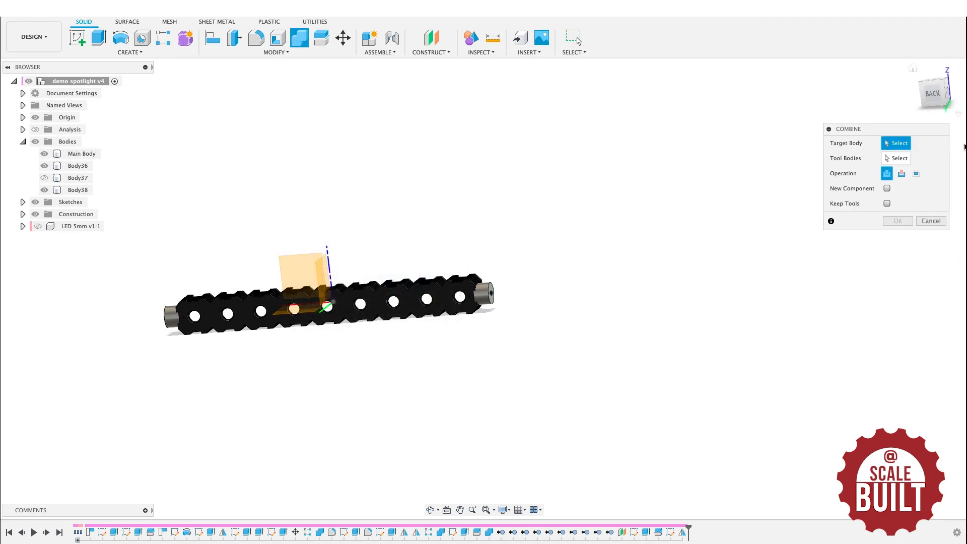
left_click(83, 153)
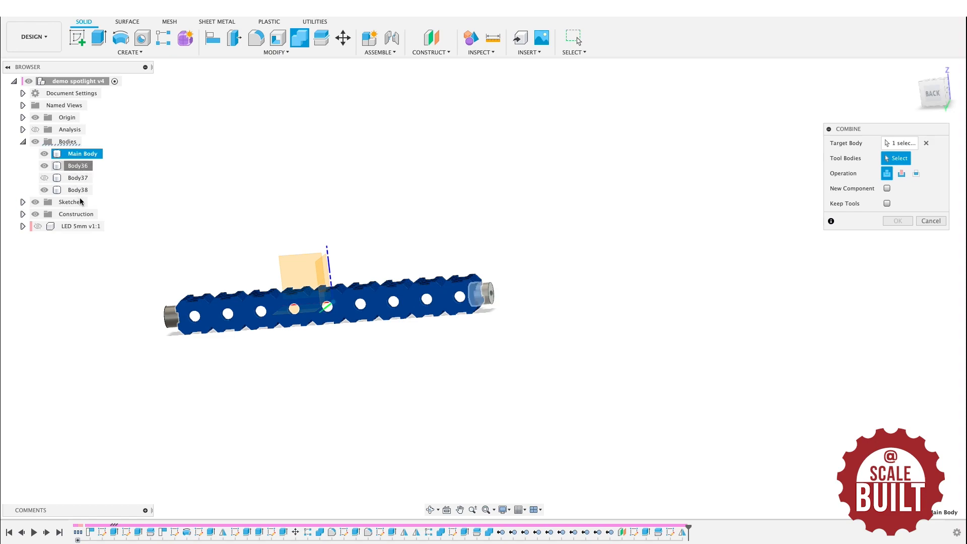
left_click(78, 165)
left_click(78, 190)
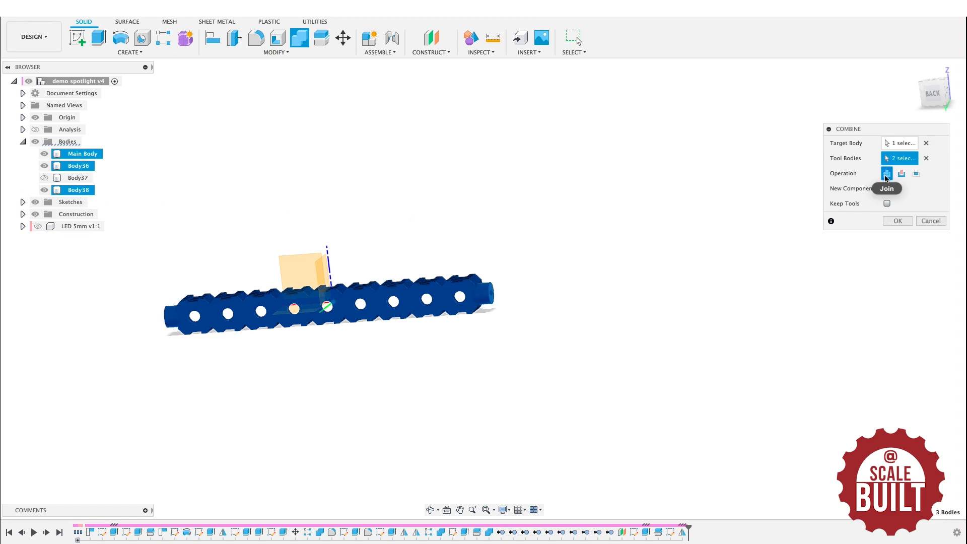
left_click(899, 221)
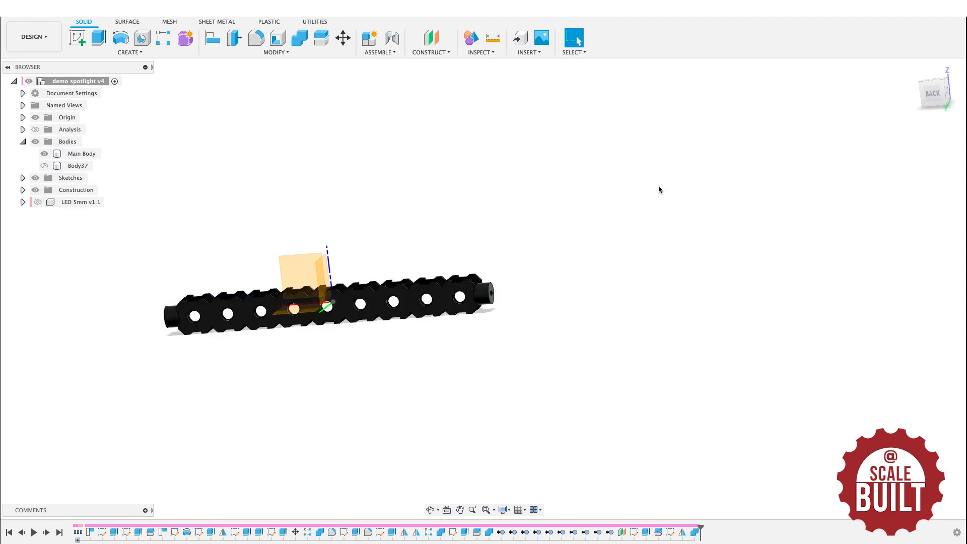
Extrude the small circle on the end cylinder's outer face -9 mm into the bar as a cut
left_click_drag(944, 96, 551, 309)
scroll(479, 316, "up", 5)
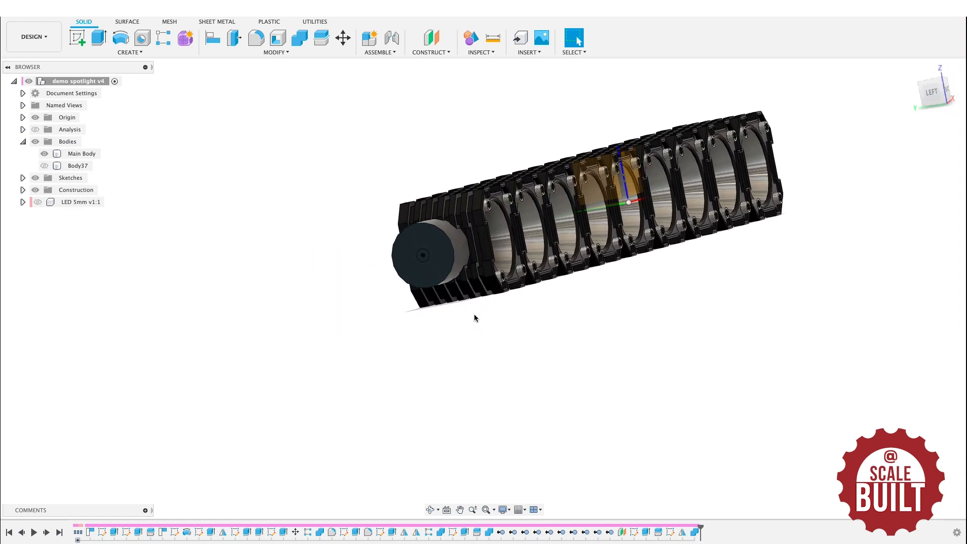
key("e")
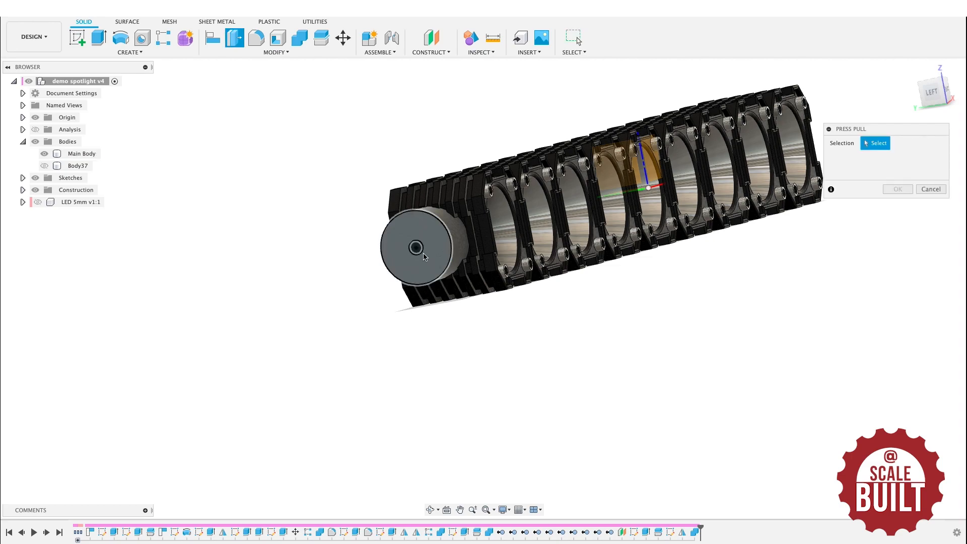
left_click(416, 247)
left_click_drag(933, 93, 788, 104)
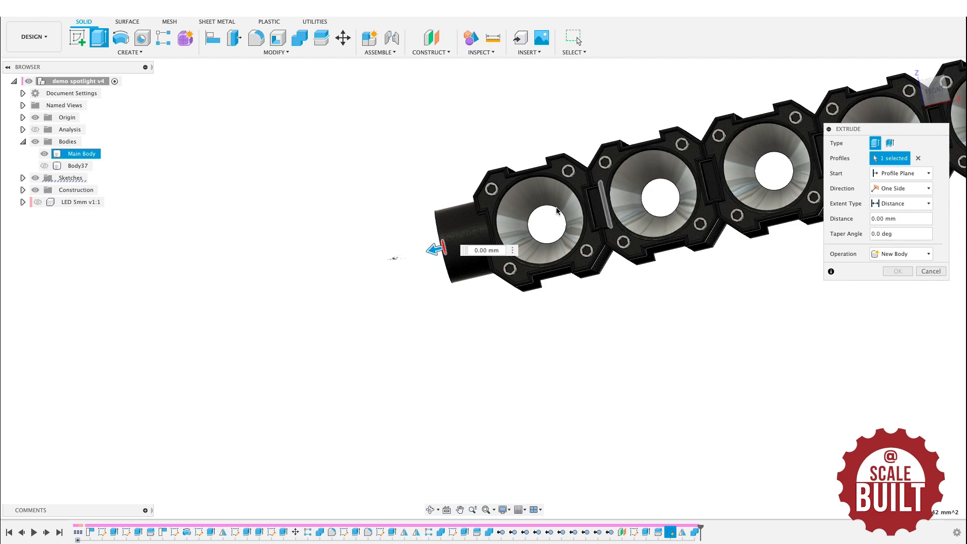
left_click(936, 95)
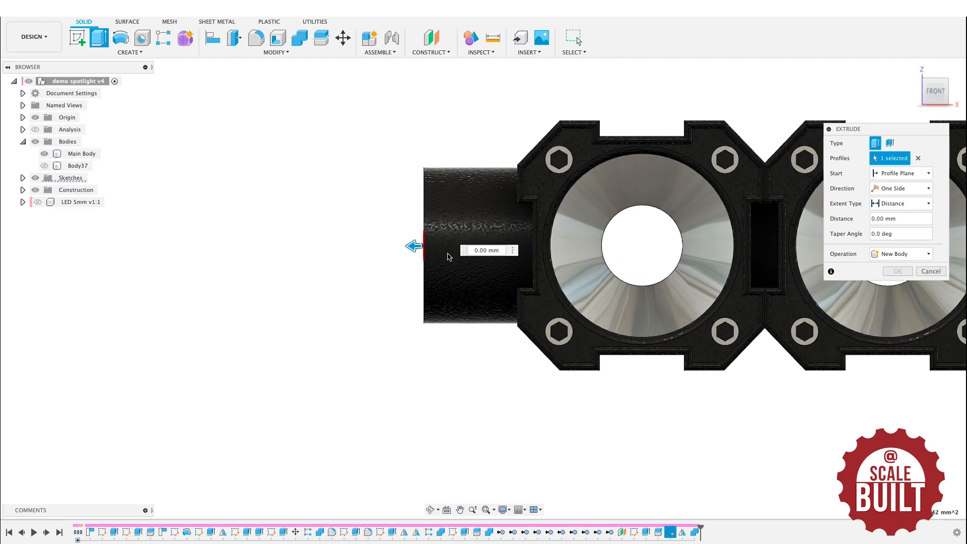
left_click_drag(596, 258, 559, 247)
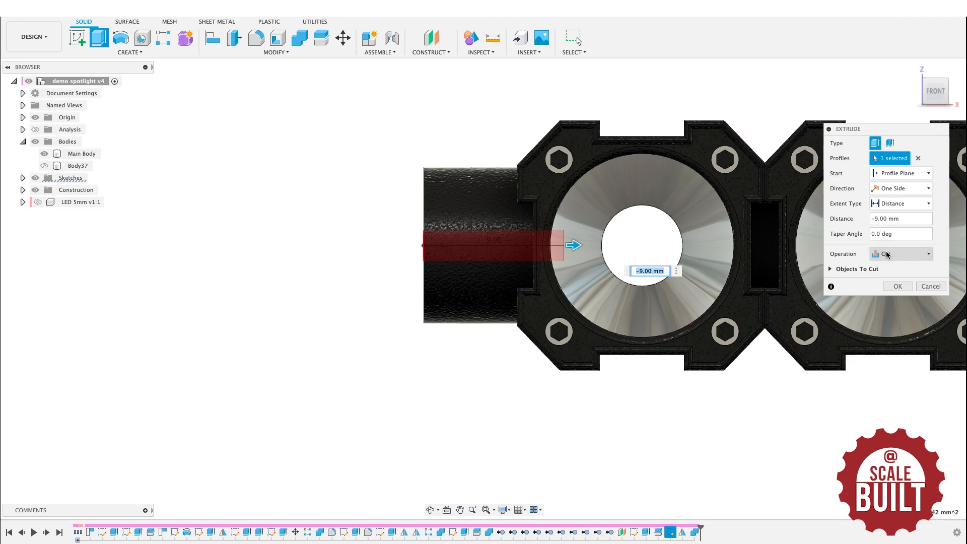
left_click(895, 287)
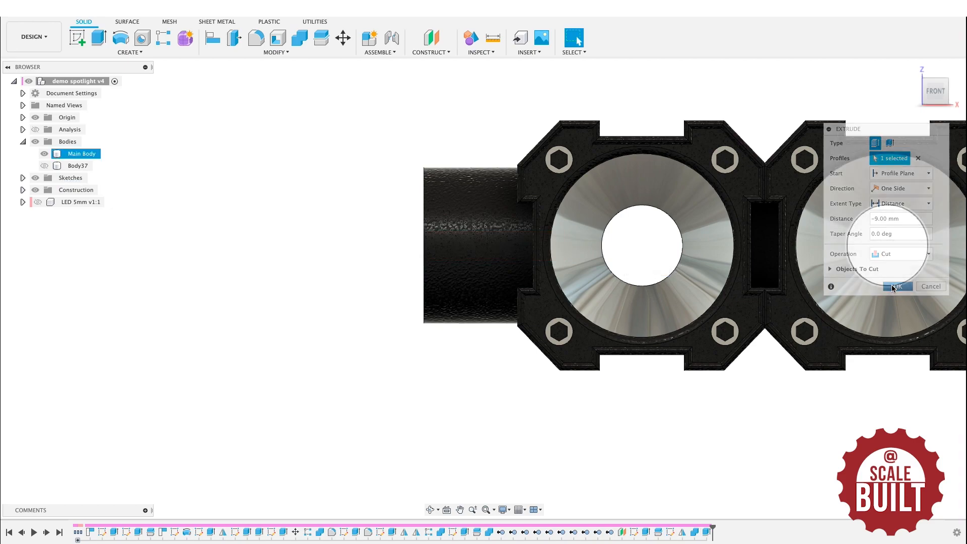
Mirror the 9 mm end-hole cut feature across the origin plane at the bar's midpoint, with Adjust as the compute type
scroll(867, 177, "down", 5)
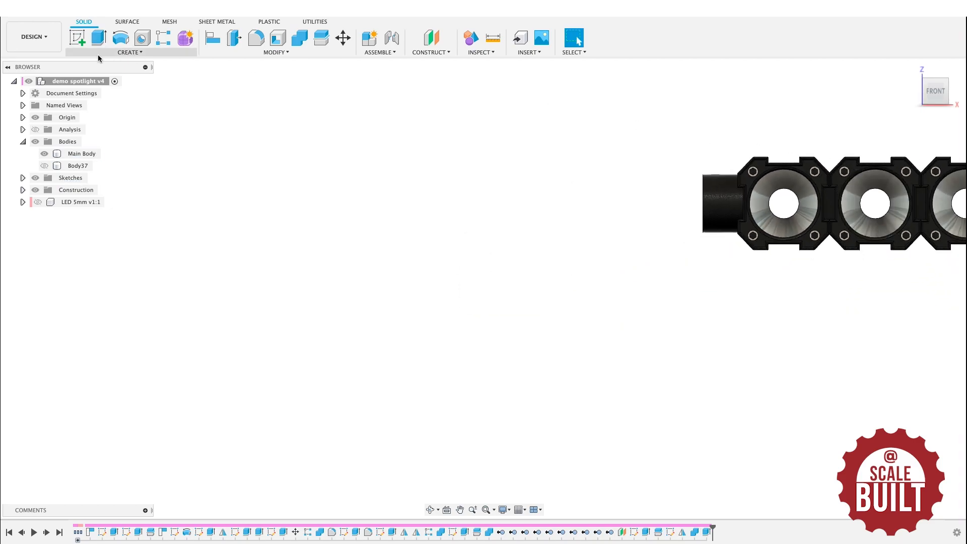
left_click(143, 53)
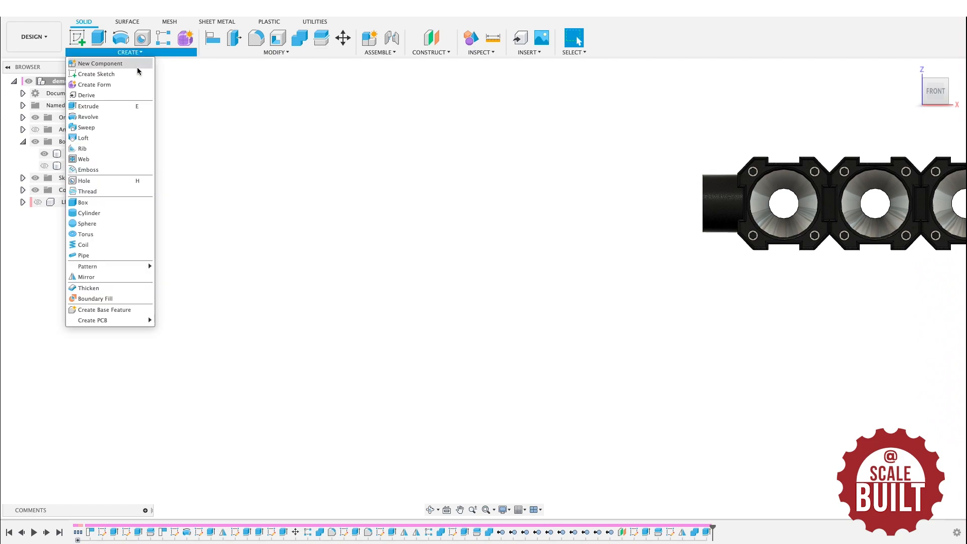
left_click(120, 279)
left_click(879, 143)
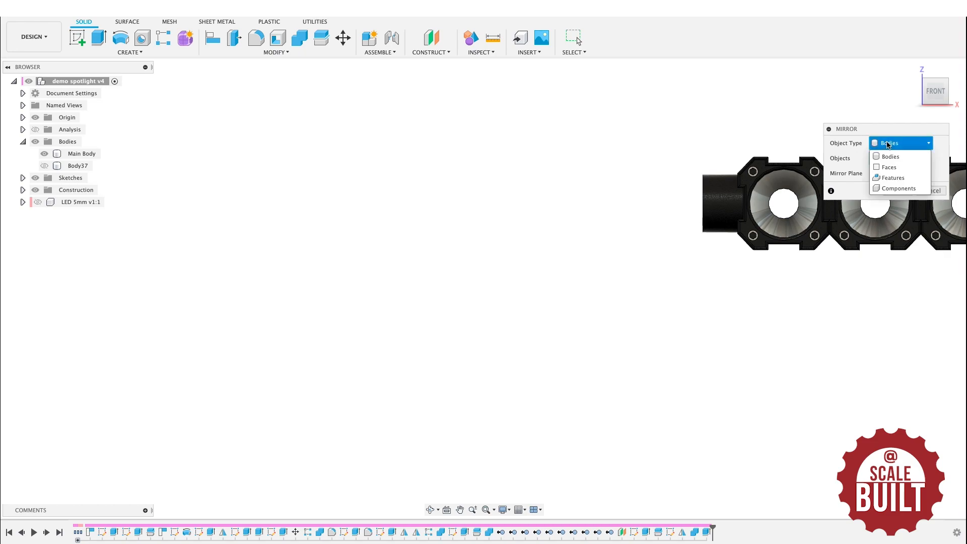
left_click(891, 177)
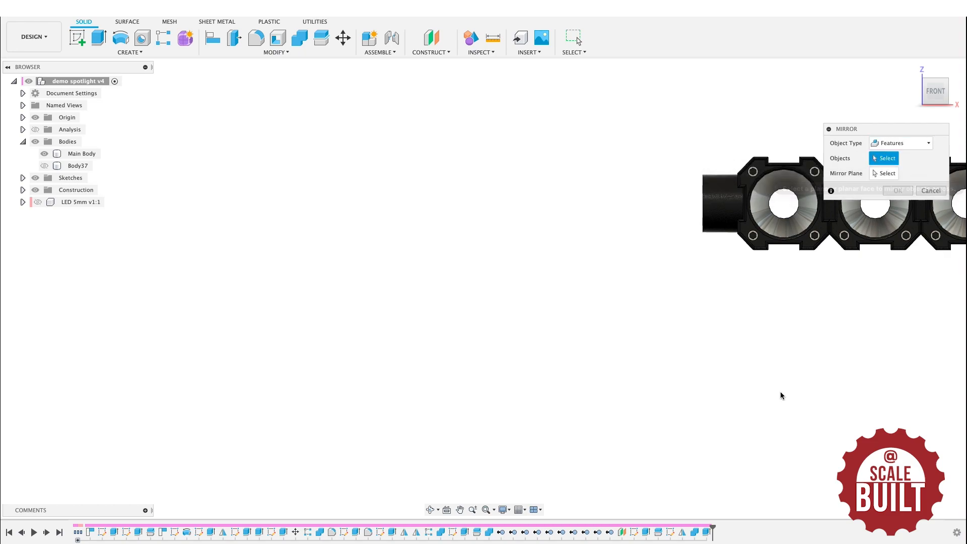
left_click(706, 533)
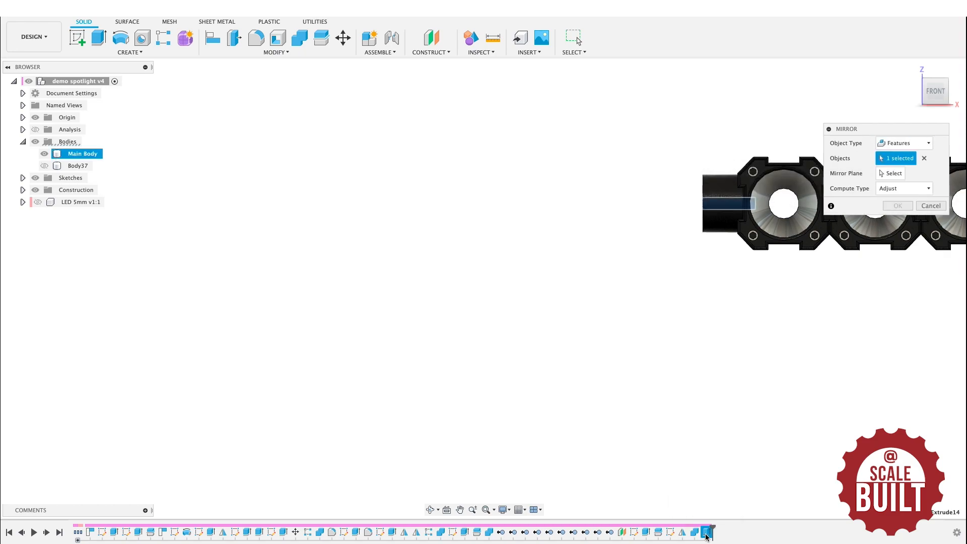
left_click(890, 174)
scroll(723, 252, "down", 5)
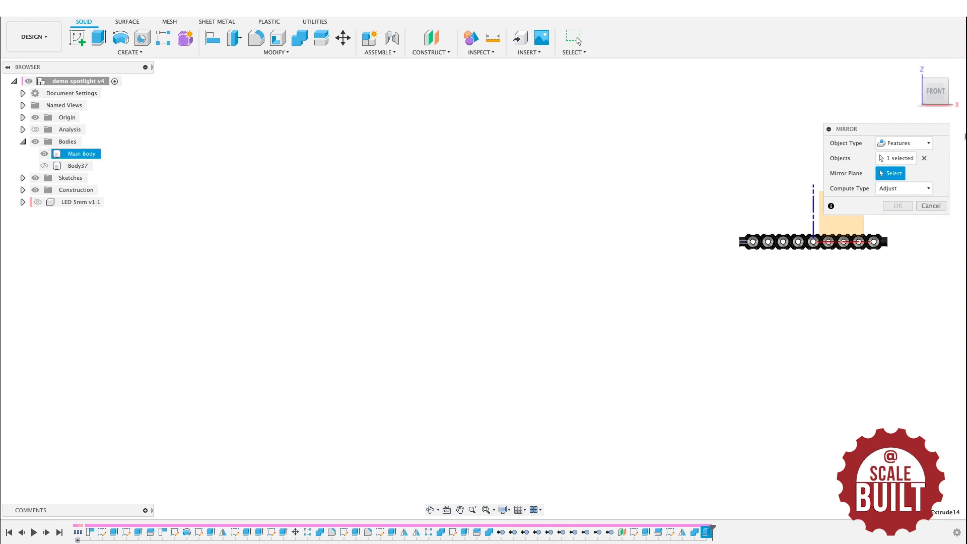
left_click_drag(941, 96, 816, 111)
left_click(640, 242)
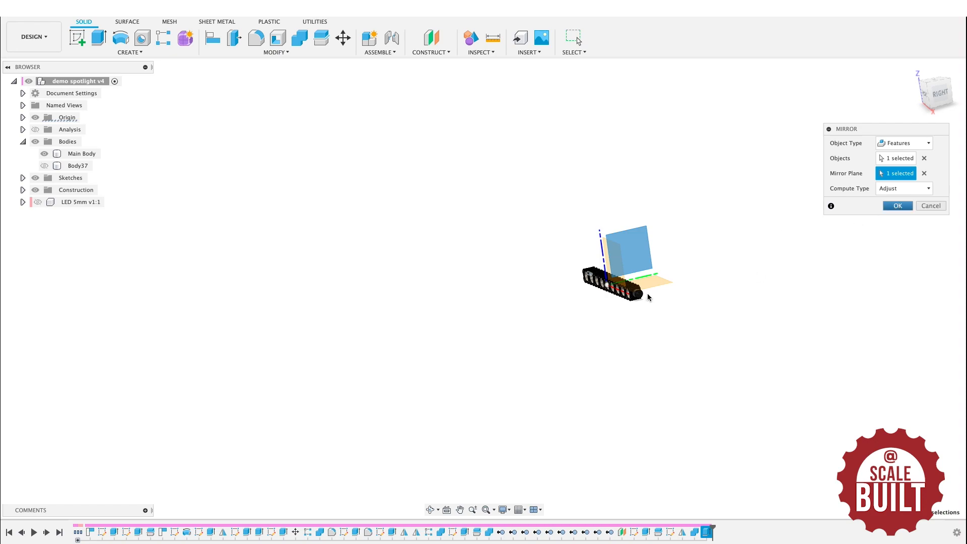
key("Return")
Add a modeled, full-length ISO Metric thread, 3.0 mm M3x0.5, right hand, to the hole in the right-end cylinder
scroll(648, 298, "up", 10)
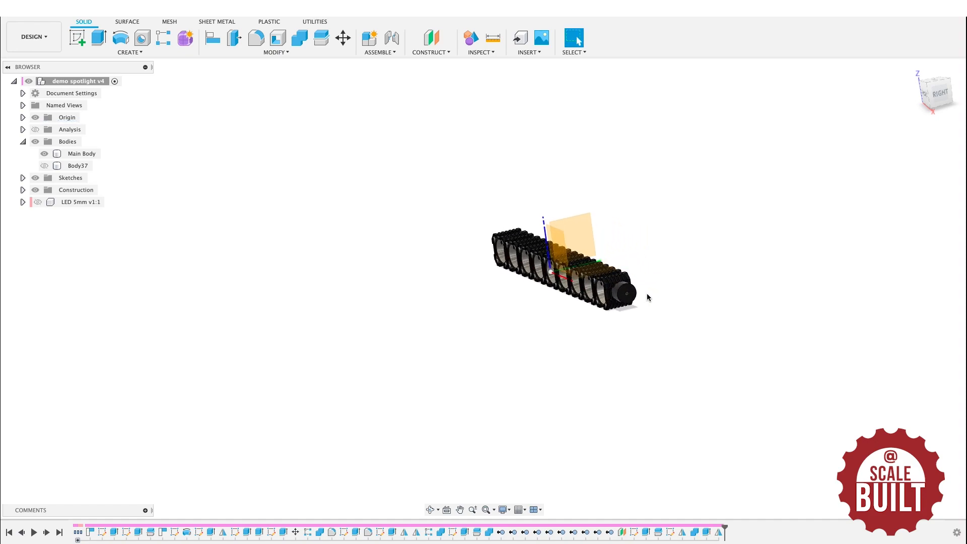
left_click(690, 295)
scroll(691, 294, "up", 2)
scroll(691, 297, "up", 1)
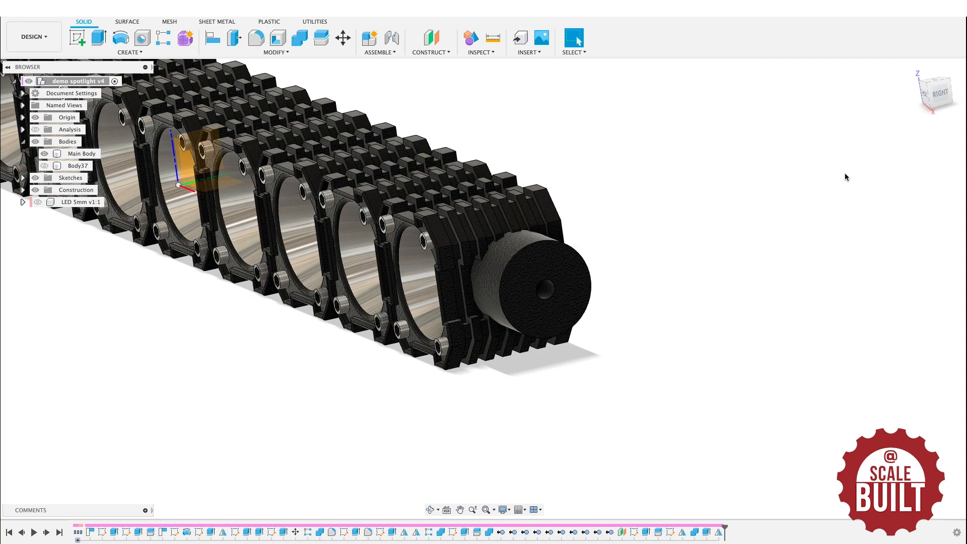
left_click(126, 53)
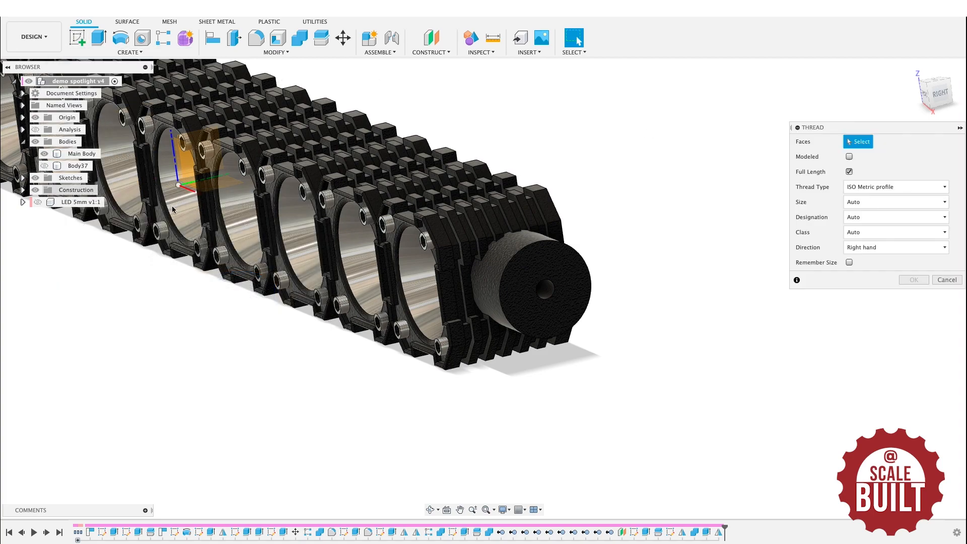
left_click(554, 292)
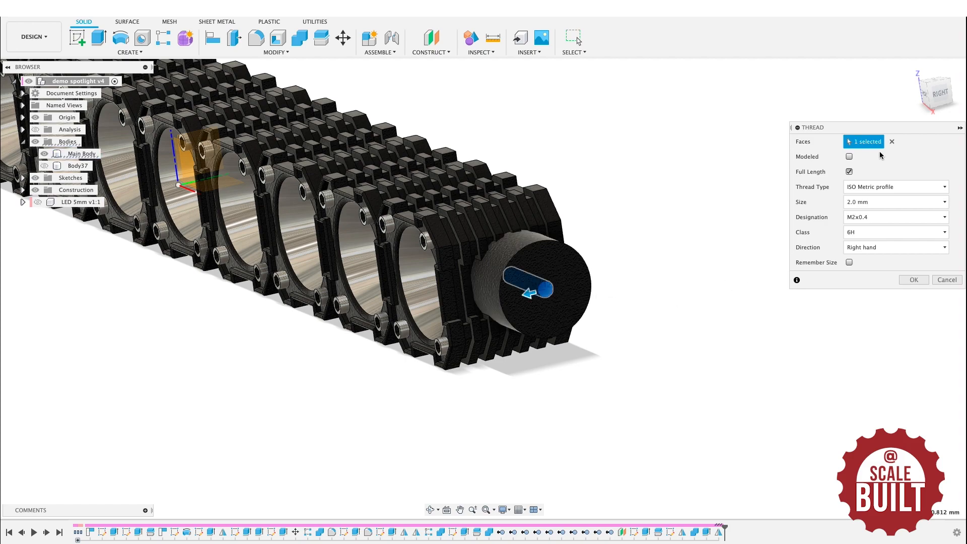
left_click_drag(931, 91, 629, 139)
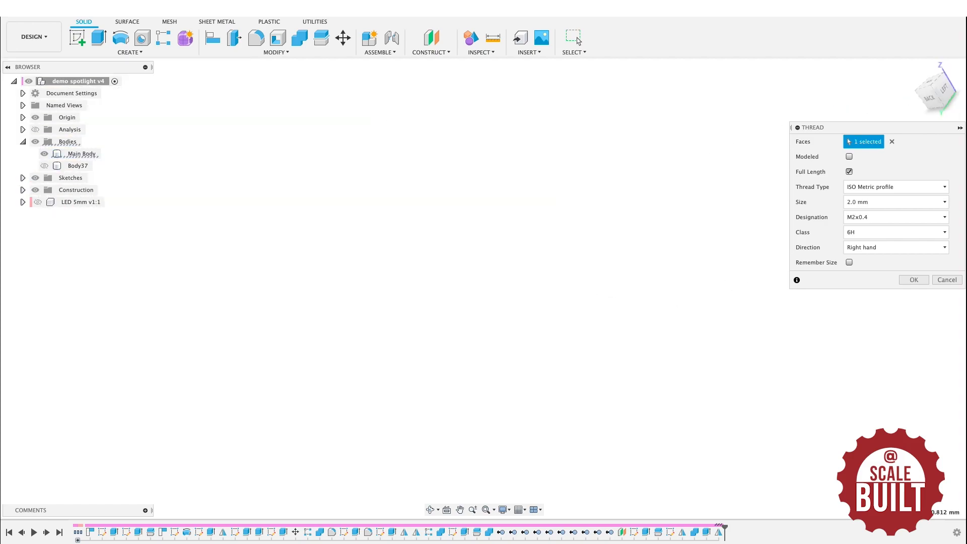
left_click(906, 65)
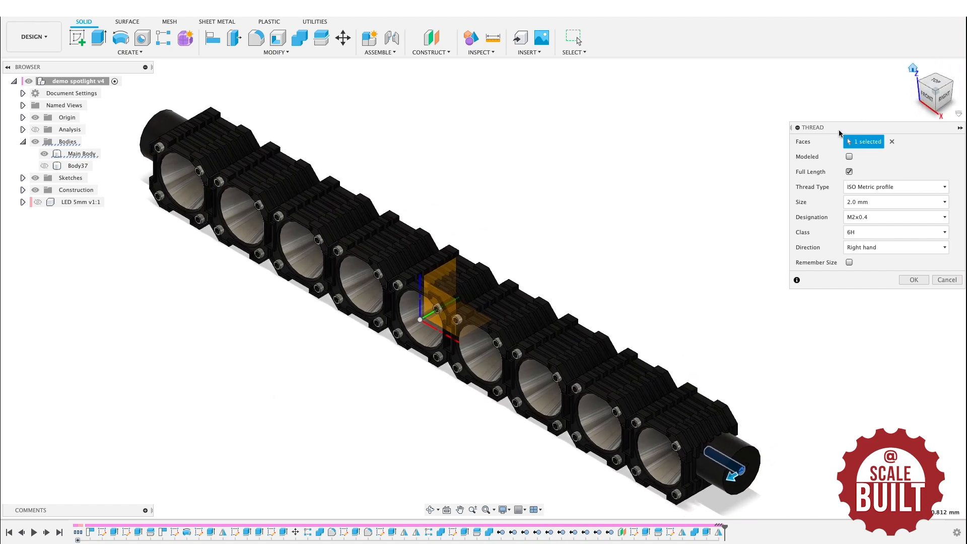
left_click_drag(943, 94, 685, 209)
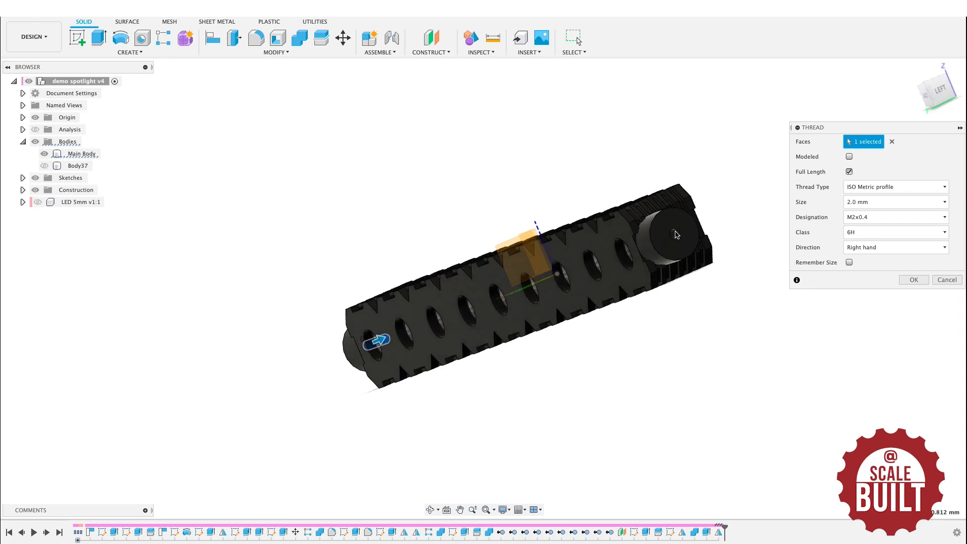
left_click_drag(909, 95, 660, 156)
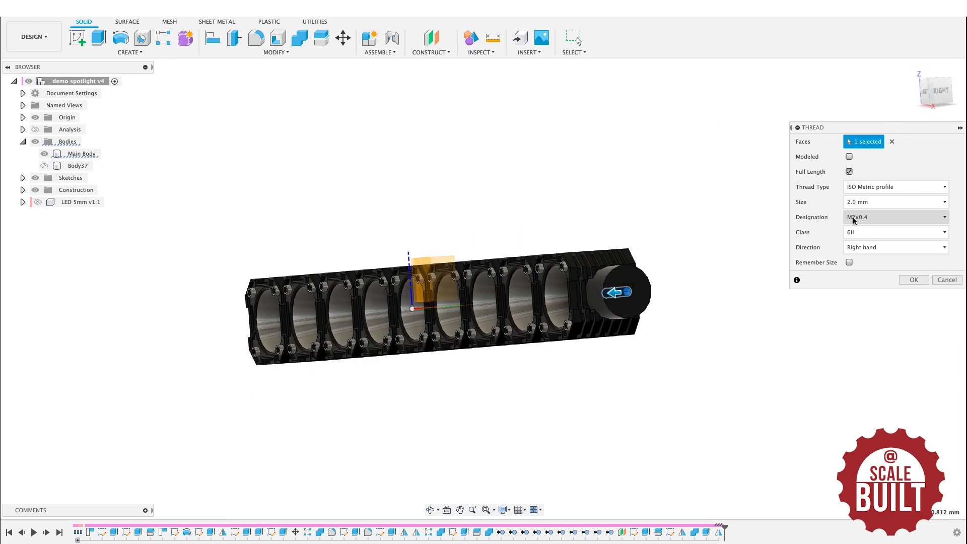
left_click(875, 203)
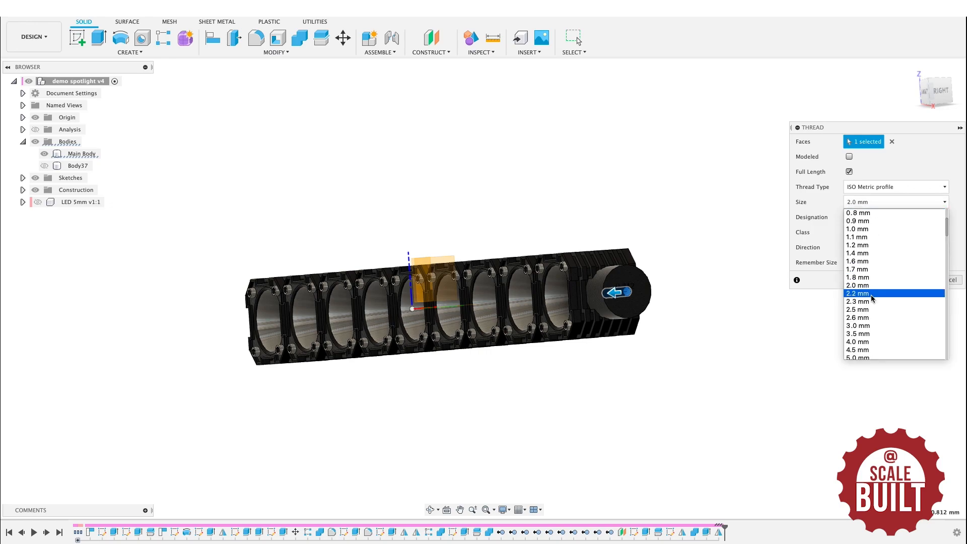
left_click(872, 329)
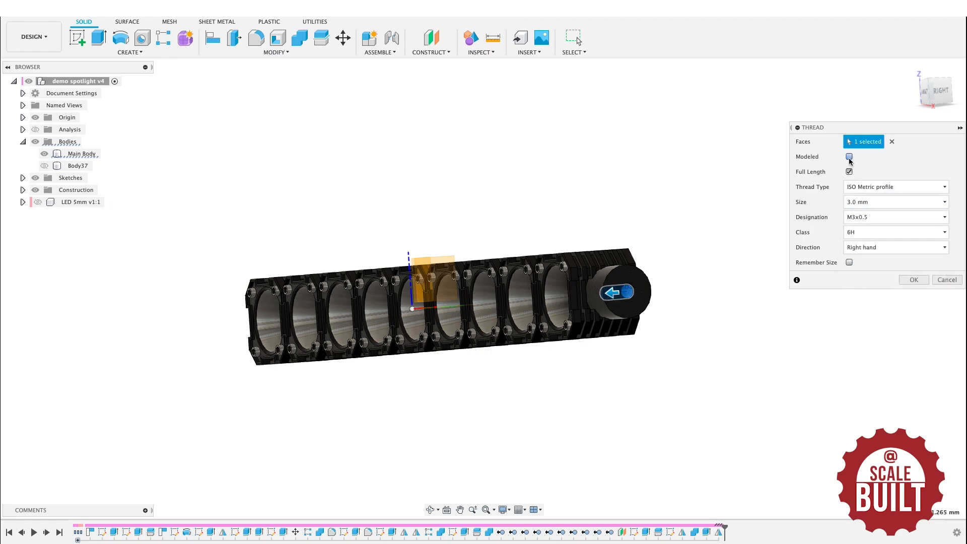
left_click(914, 280)
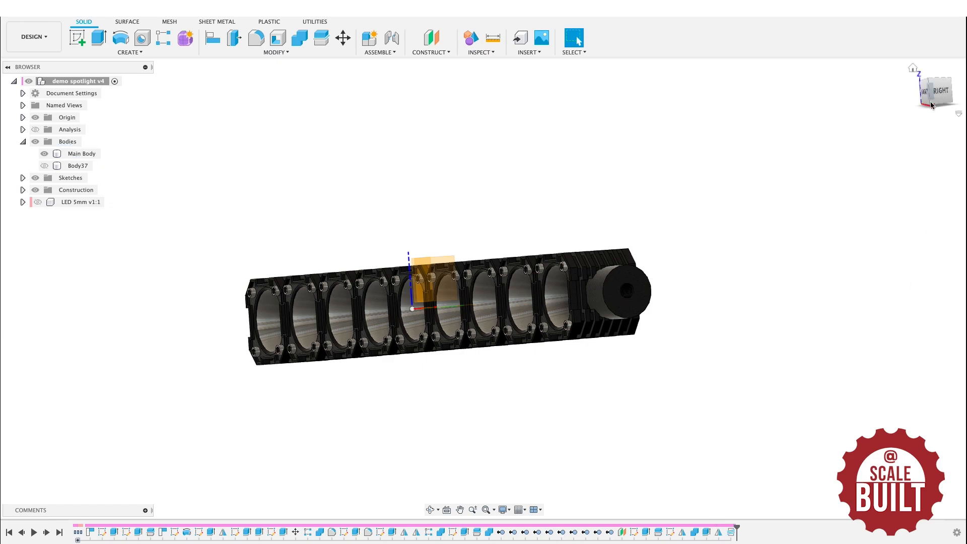
Add a modeled, full-length ISO Metric thread, 3.0 mm M3x0.5, to the hole in the left-end cylinder
left_click_drag(944, 104, 619, 113)
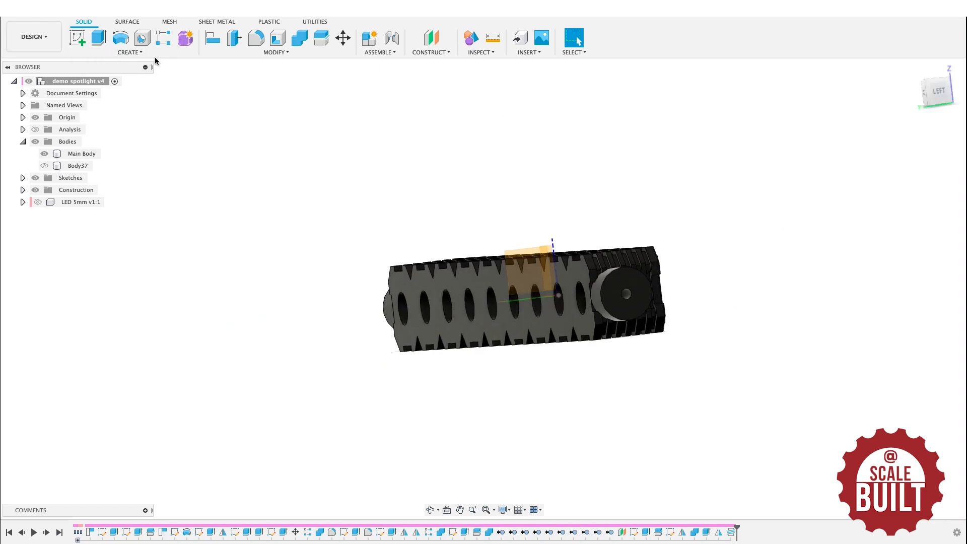
left_click(138, 56)
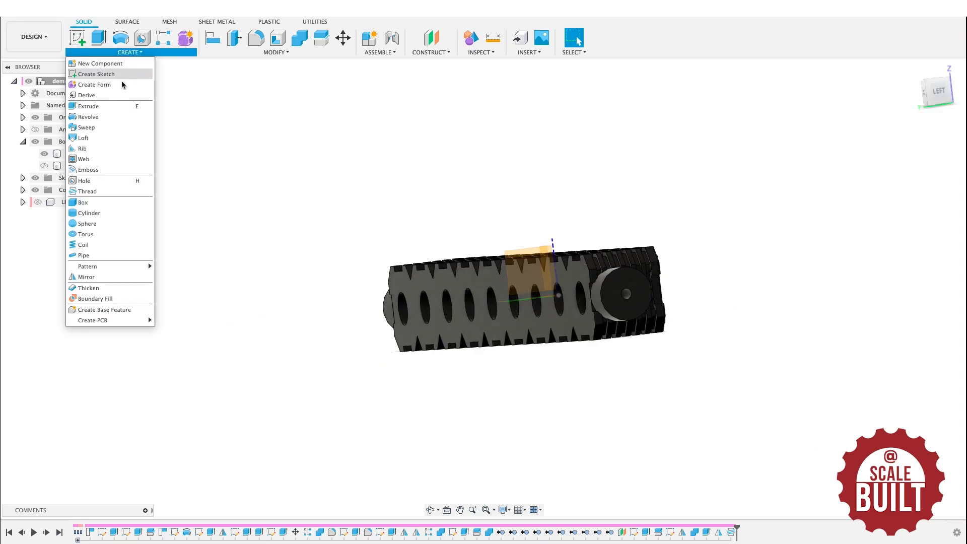
left_click(107, 196)
scroll(605, 282, "up", 5)
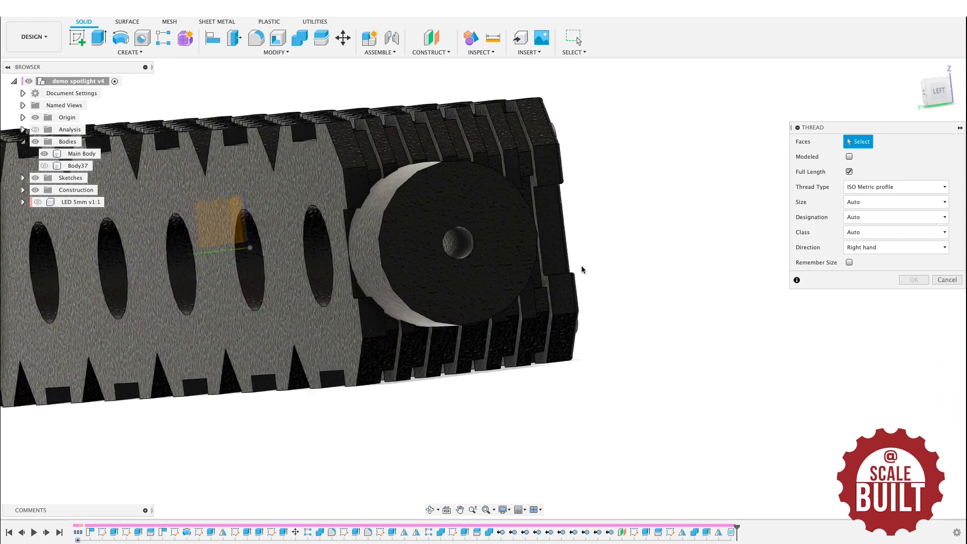
left_click(470, 249)
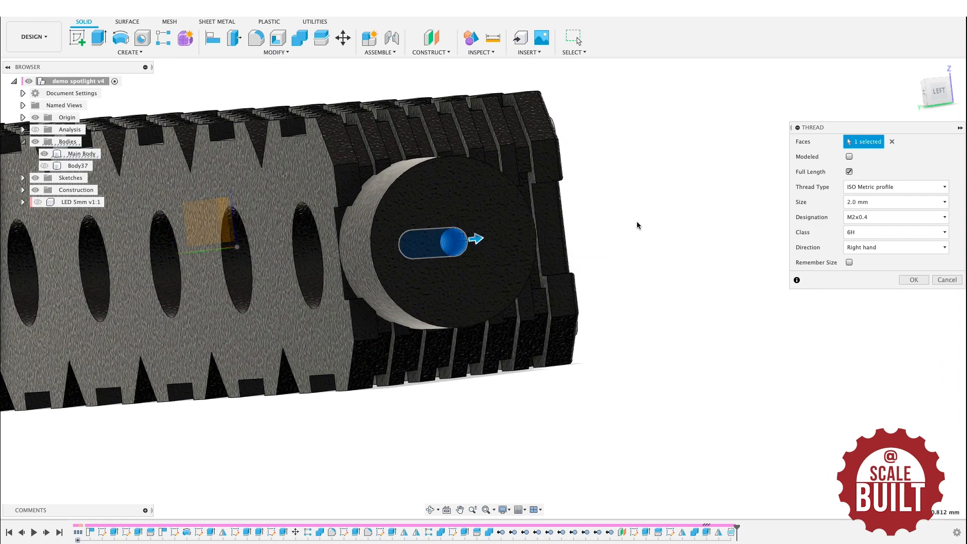
left_click(930, 202)
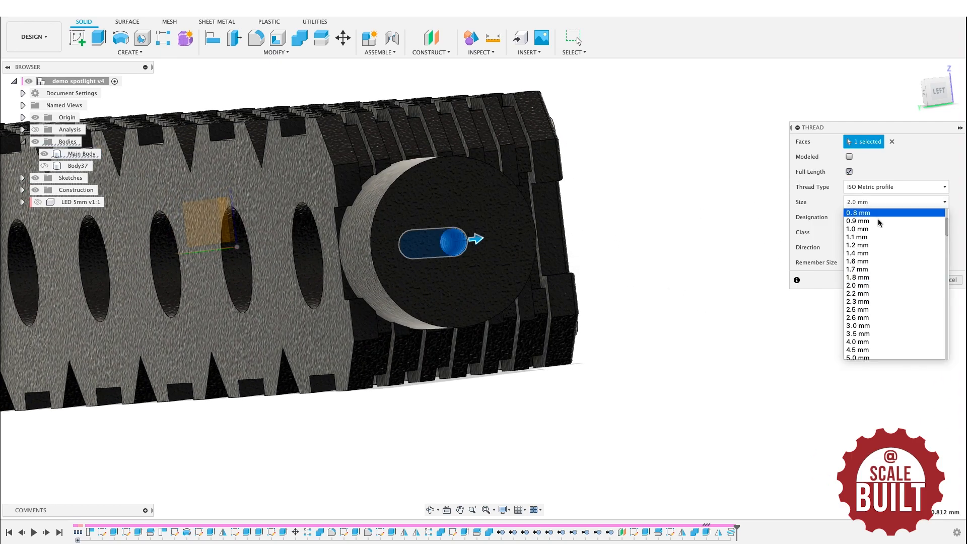
left_click(872, 324)
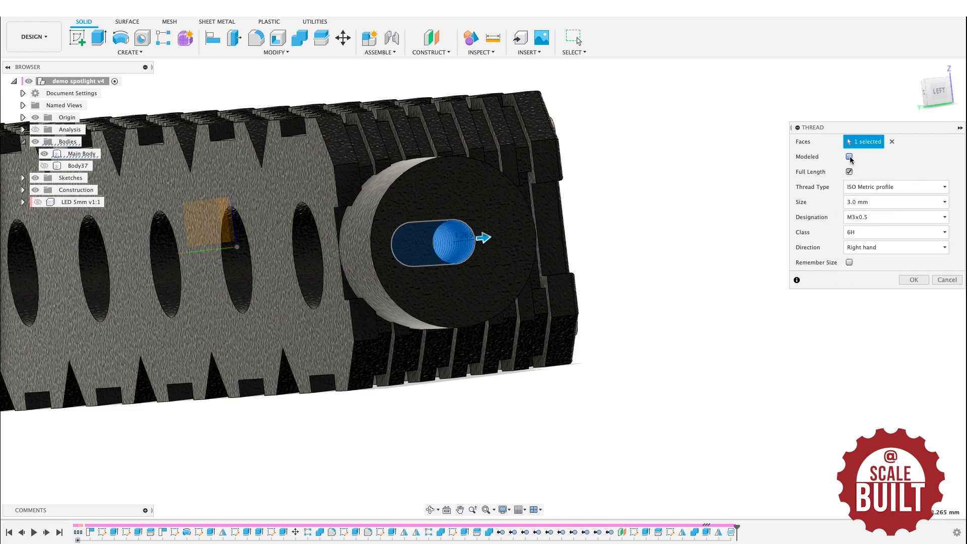
left_click(850, 157)
left_click(913, 280)
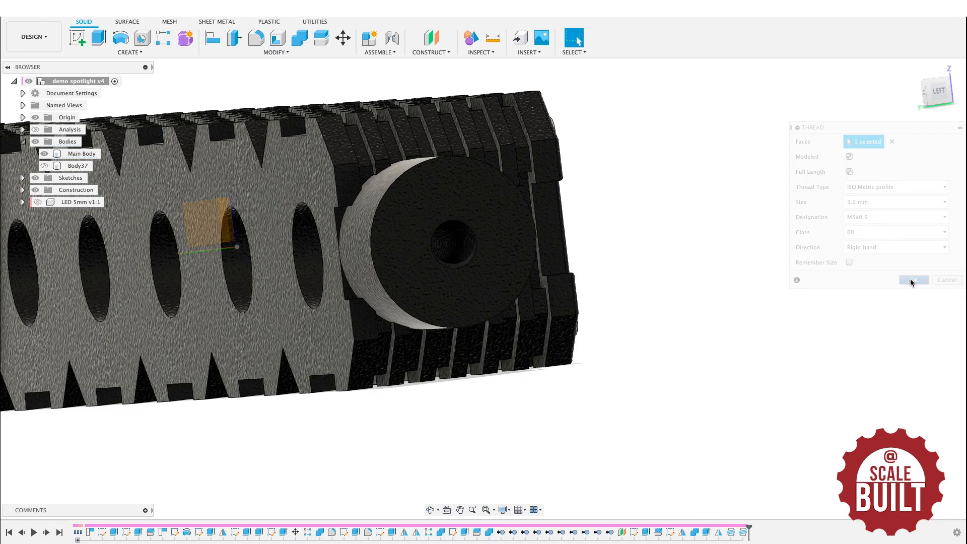
Examine the whole nine-light bar and the cylindrical mounts at both ends
mouse_move(932, 96)
left_mouse_down()
mouse_move(881, 48)
mouse_move(927, 86)
mouse_move(959, 94)
mouse_move(849, 115)
mouse_move(654, 123)
mouse_move(642, 153)
mouse_move(683, 108)
left_mouse_up()
scroll(721, 63, "down", 6)
scroll(722, 62, "up", 15)
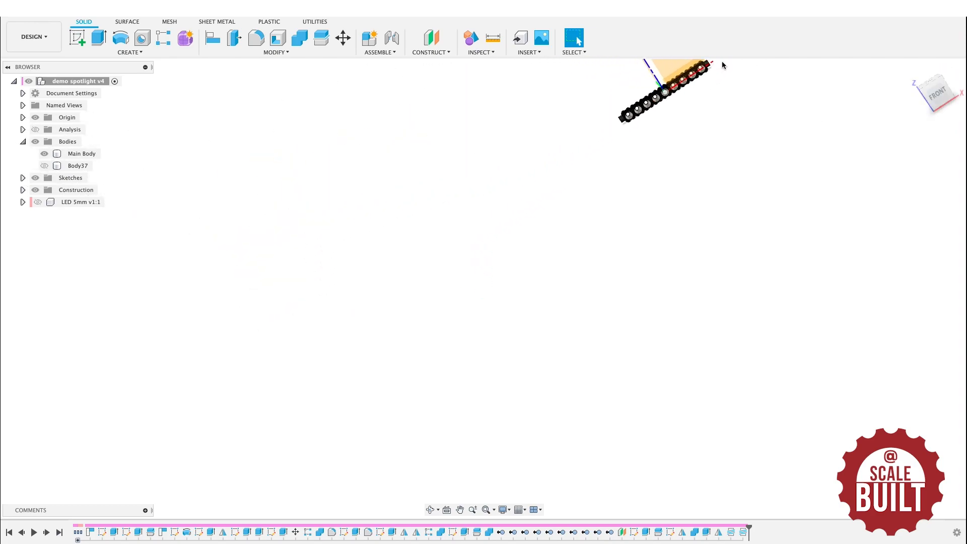
scroll(715, 64, "down", 4)
scroll(715, 66, "down", 1)
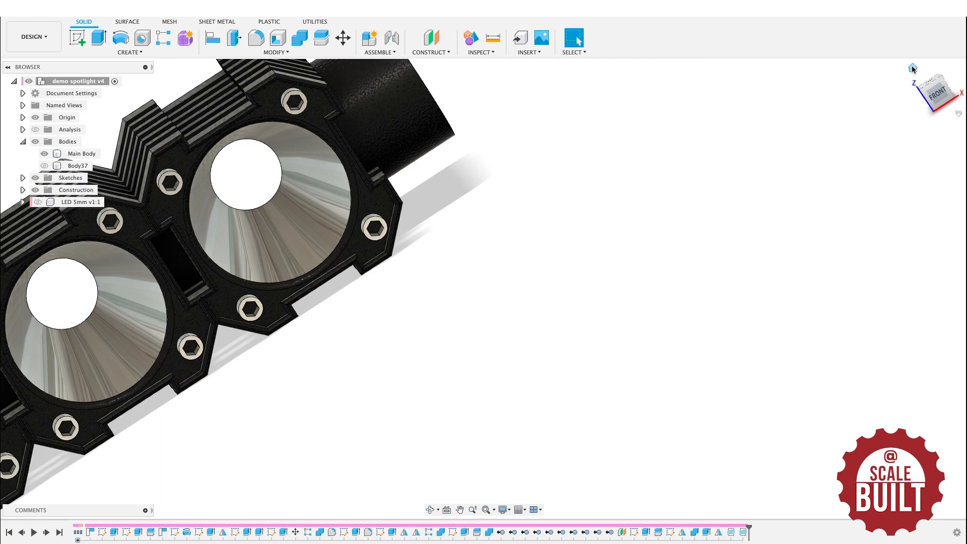
left_click(912, 68)
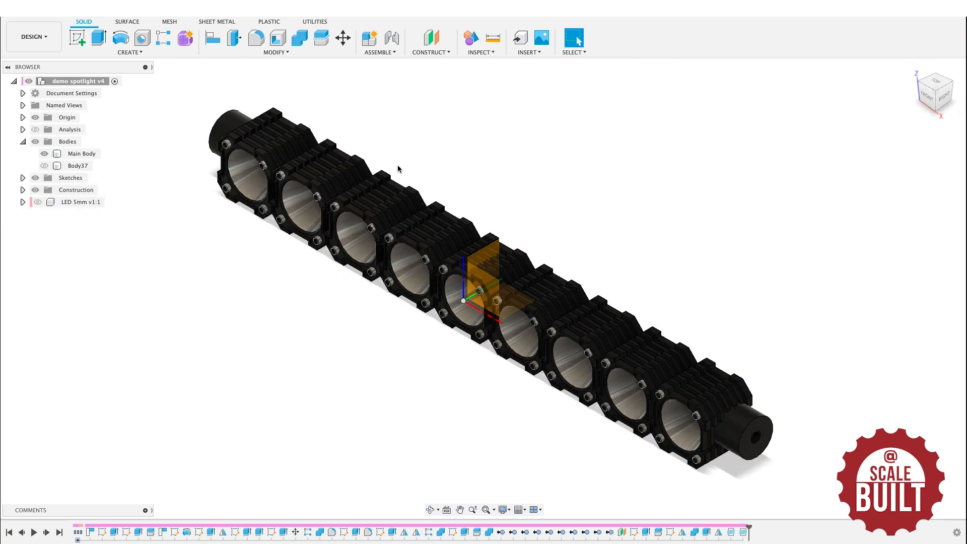
left_click(292, 165)
left_click(816, 441)
left_click(242, 132)
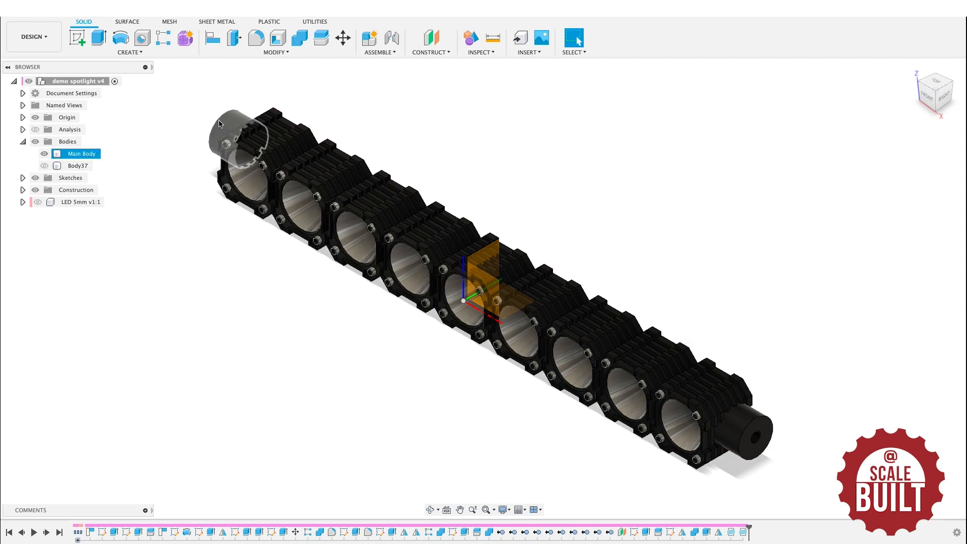
left_click(745, 428)
left_click(223, 120)
left_click(752, 432)
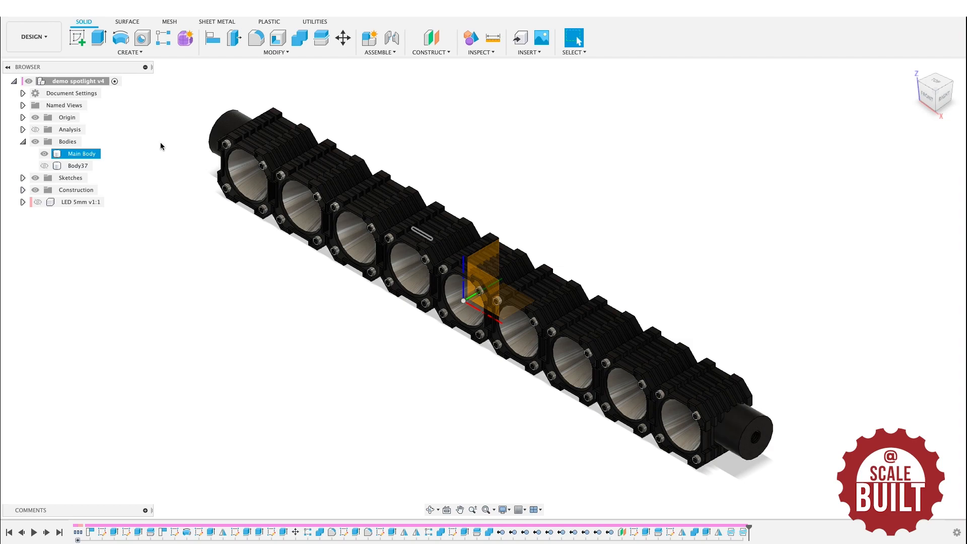
key("Escape")
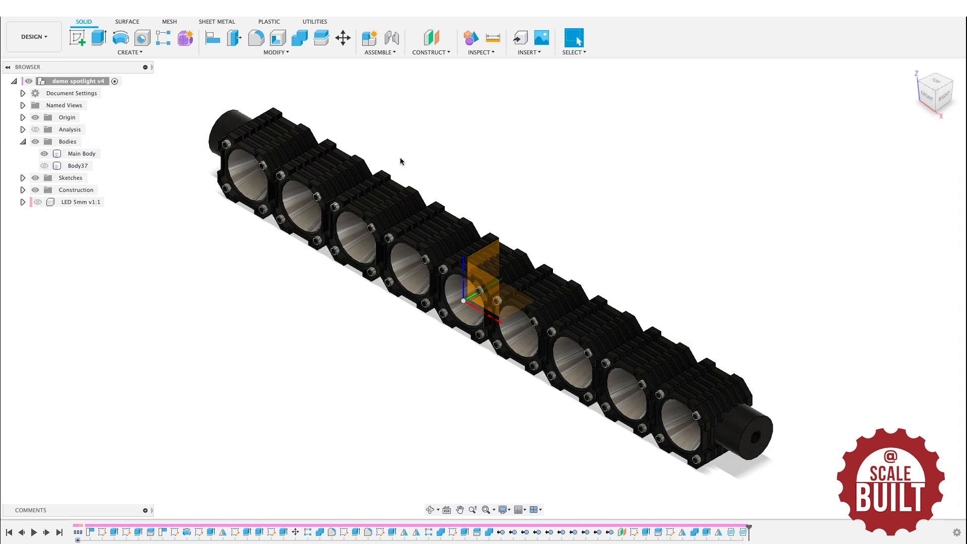
key("a")
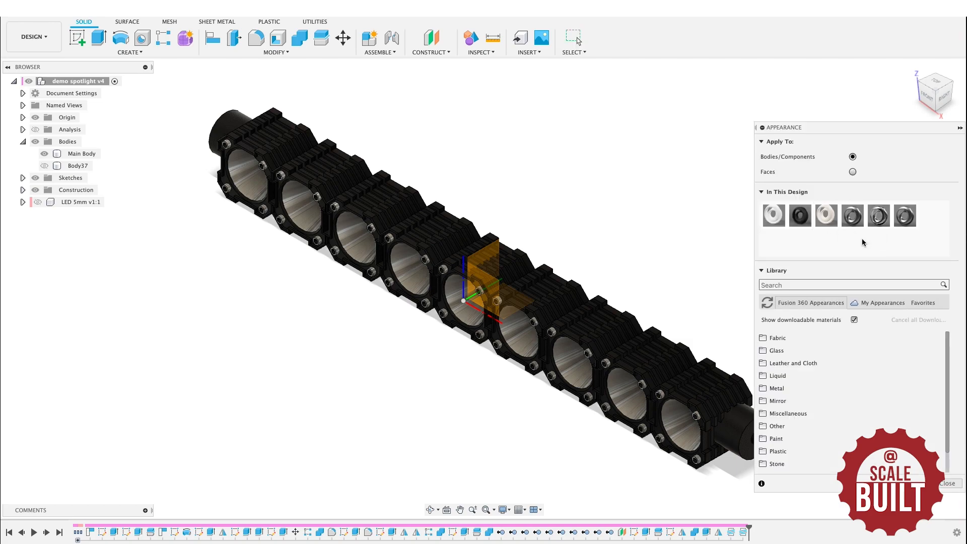
scroll(871, 368, "down", 2)
left_click(808, 286)
key("e")
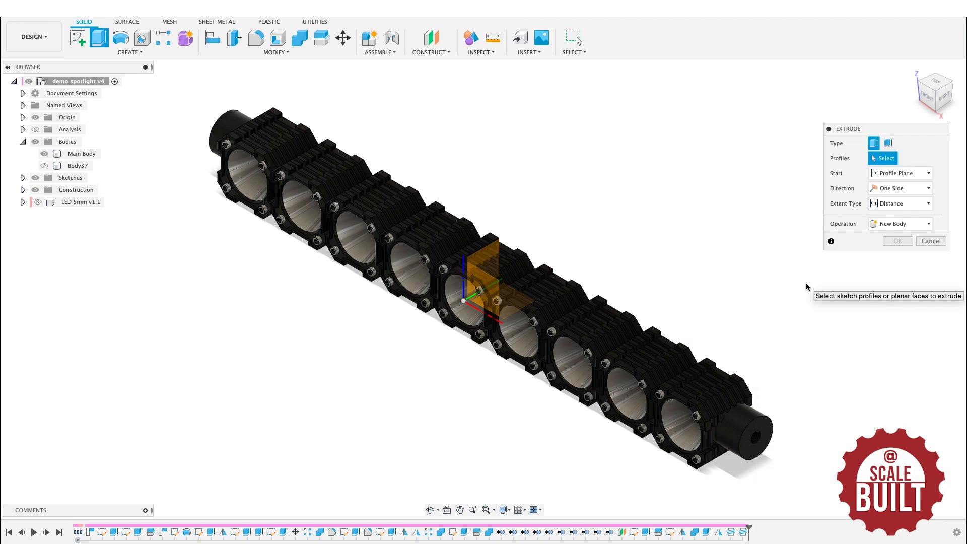
left_click(931, 241)
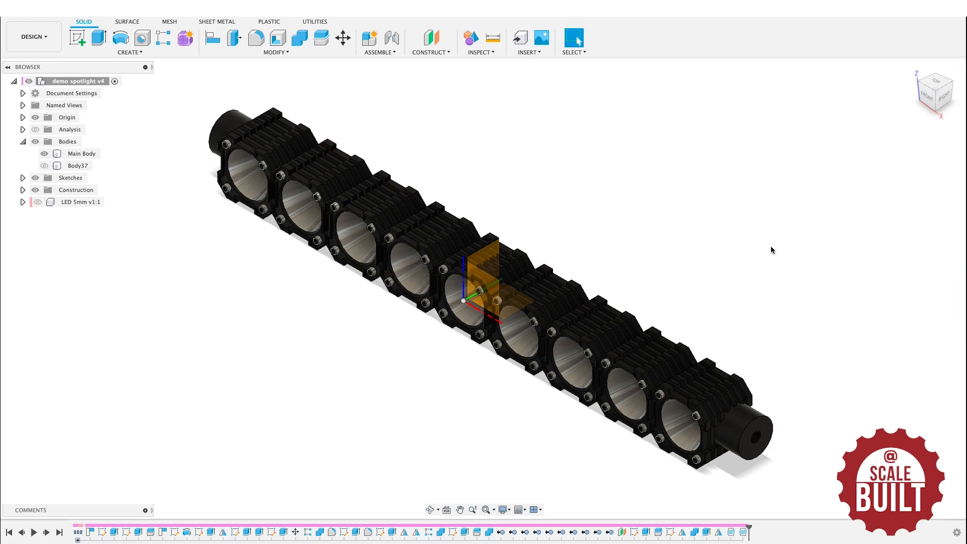
Search the appearance library for grey and apply Aluminum - Anodized Rough (Grey) to the entire main body, replacing its individual face appearances
key("a")
left_click(783, 284)
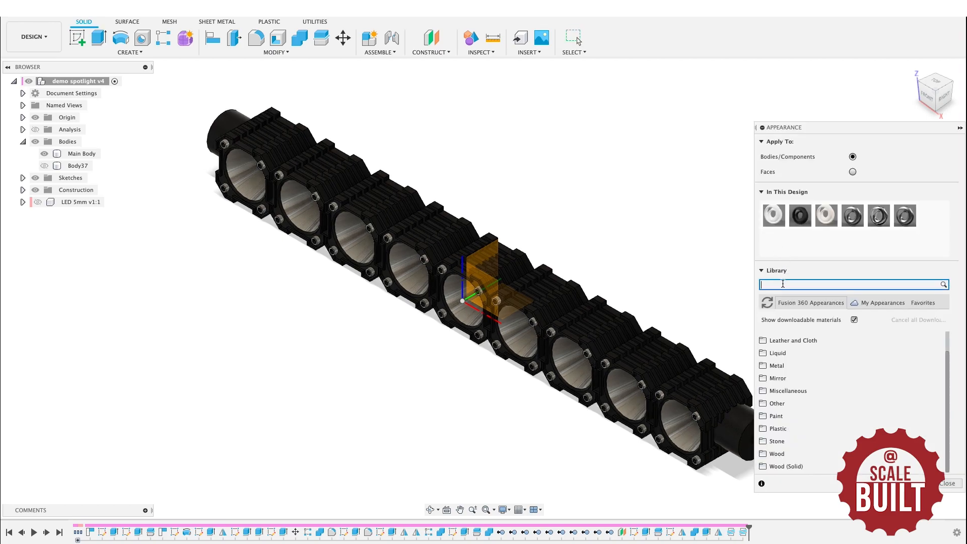
key("Return")
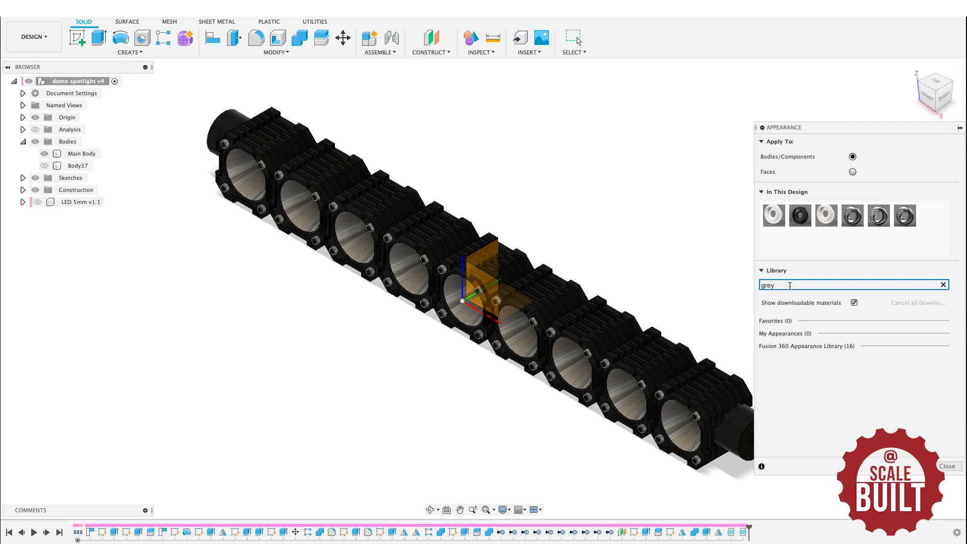
left_click(788, 348)
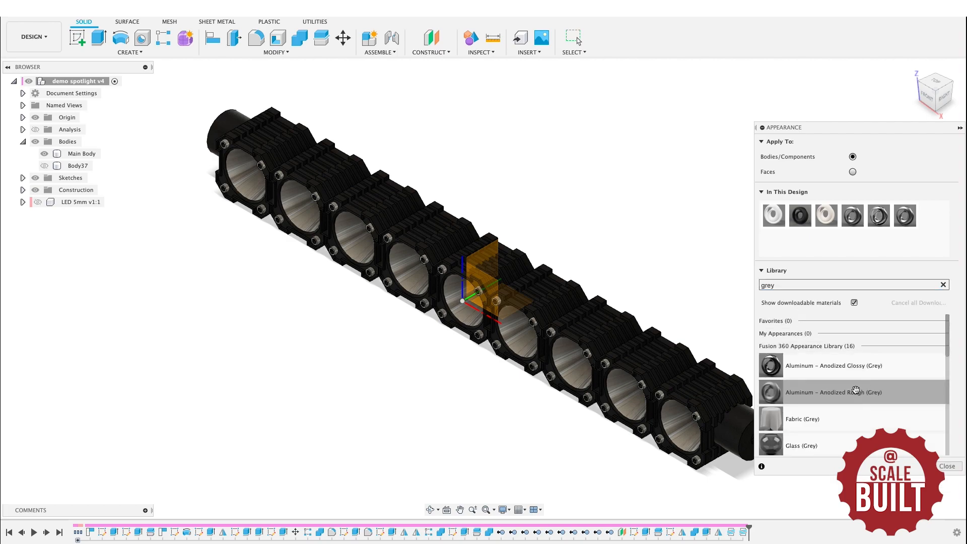
left_click_drag(775, 379, 647, 334)
left_click(476, 276)
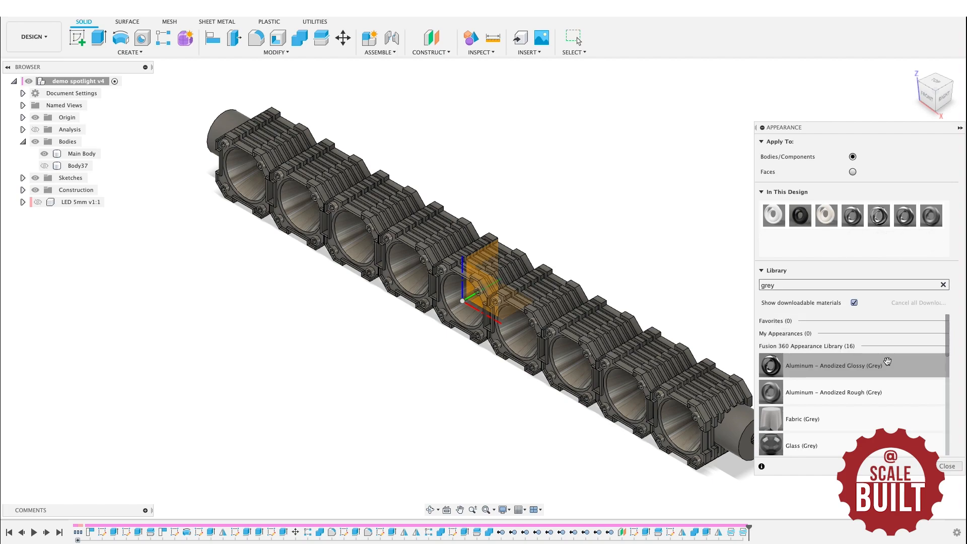
Hide the origin and examine the bar's threaded end mounts, rear openings and front reflectors from several angles
left_click(35, 117)
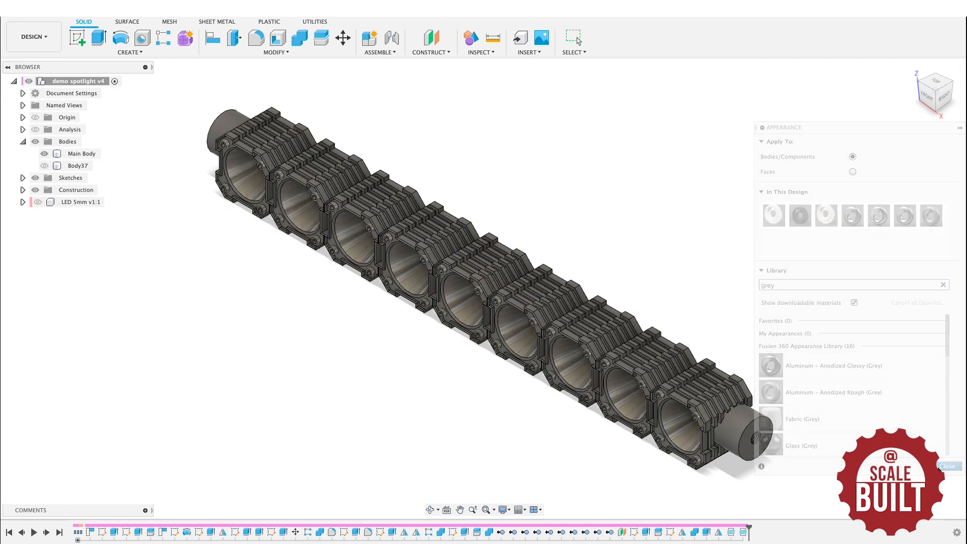
left_click(578, 41)
left_click(930, 83)
left_click_drag(930, 74, 804, 100)
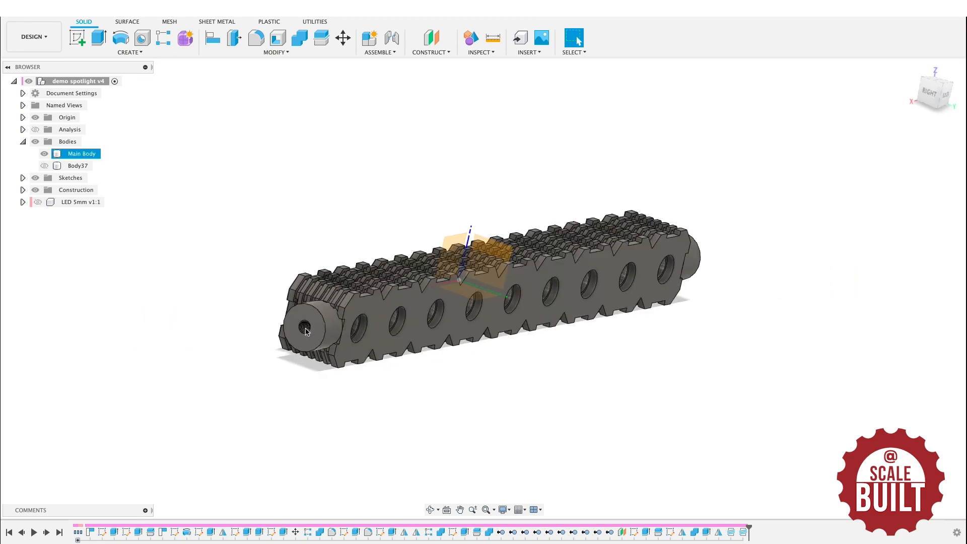
left_click(949, 91)
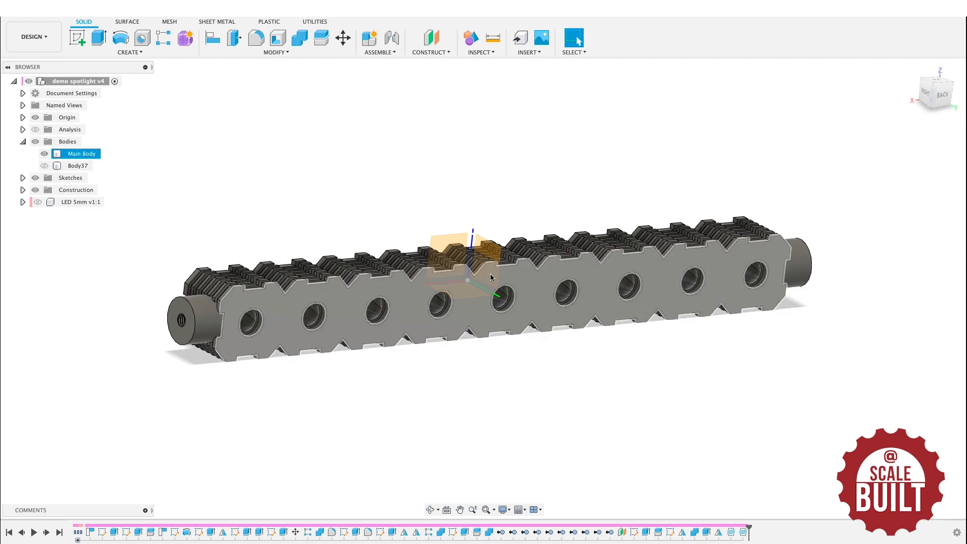
mouse_move(931, 100)
left_mouse_down()
mouse_move(635, 104)
mouse_move(583, 114)
mouse_move(573, 147)
left_mouse_up()
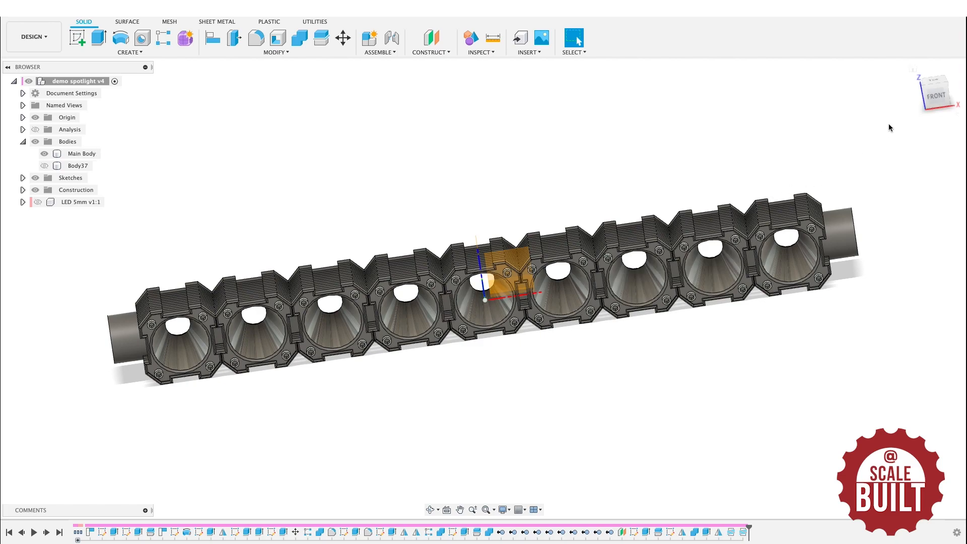
mouse_move(887, 108)
middle_mouse_down("shift")
mouse_move(892, 91)
mouse_move(793, 90)
mouse_move(935, 64)
mouse_move(854, 73)
mouse_move(917, 73)
middle_mouse_up("shift")
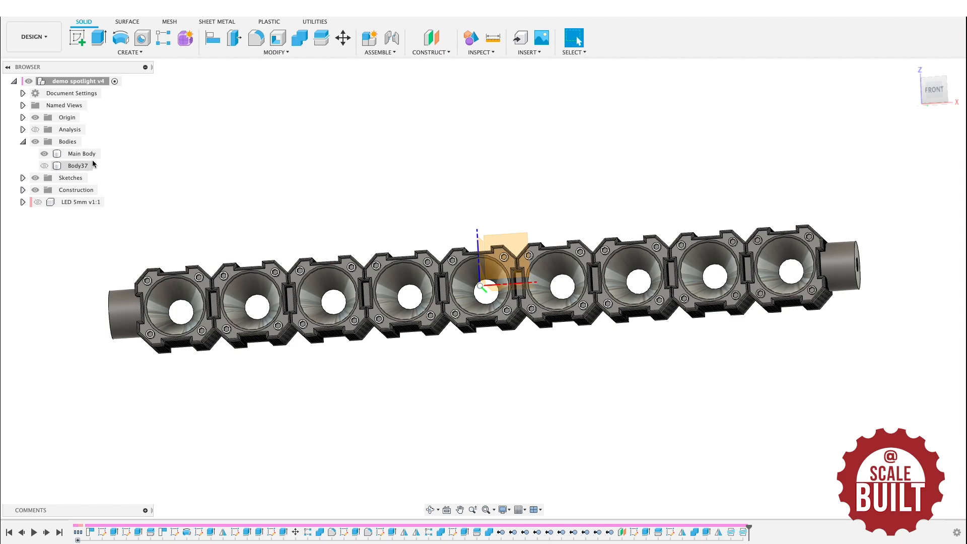